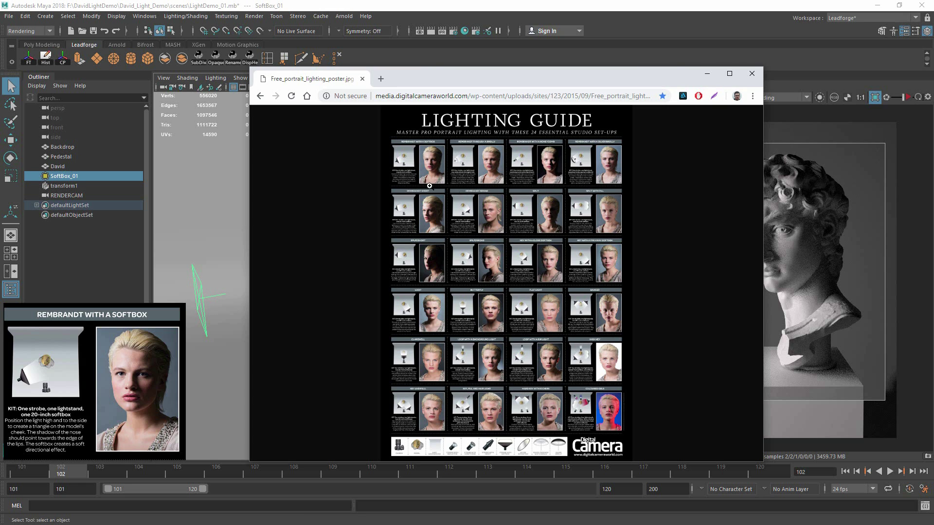
{"action": "left_click", "coordinate": [419, 170]}
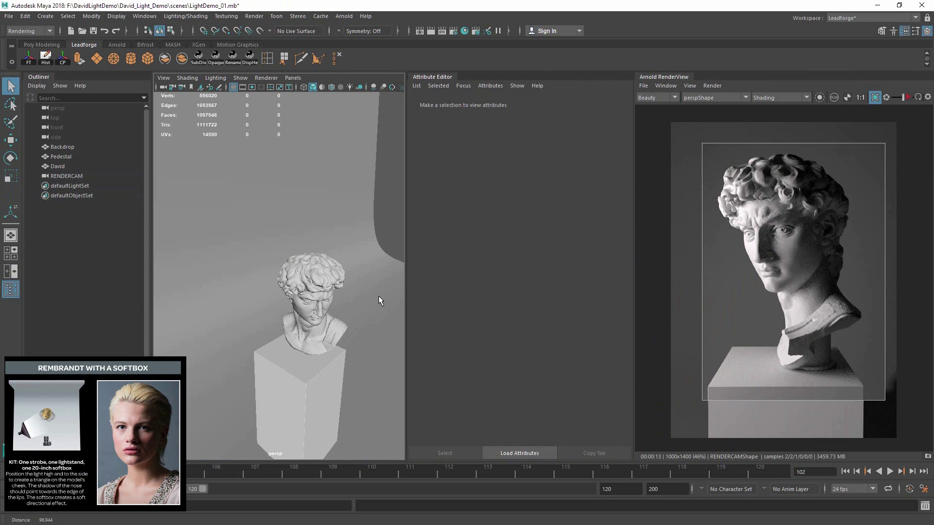
{"action": "left_click_drag", "start_coordinate": [379, 301], "coordinate": [383, 330], "text": "alt"}
{"action": "scroll", "coordinate": [721, 217], "scroll_direction": "down", "scroll_amount": 2}
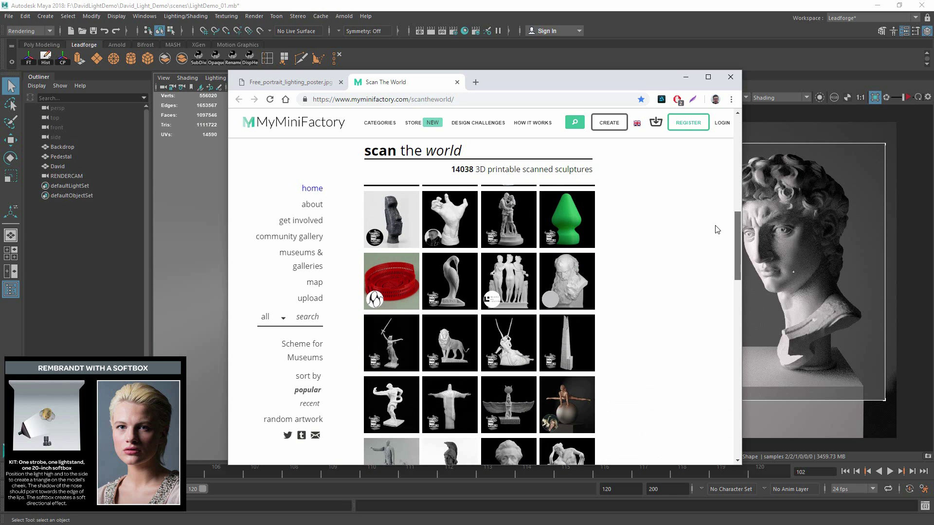
Browse the popular scanned sculptures in MyMiniFactory's Scan The World collection, and close the browser
{"action": "scroll", "coordinate": [717, 229], "scroll_direction": "down", "scroll_amount": 3}
{"action": "scroll", "coordinate": [715, 238], "scroll_direction": "up", "scroll_amount": 4}
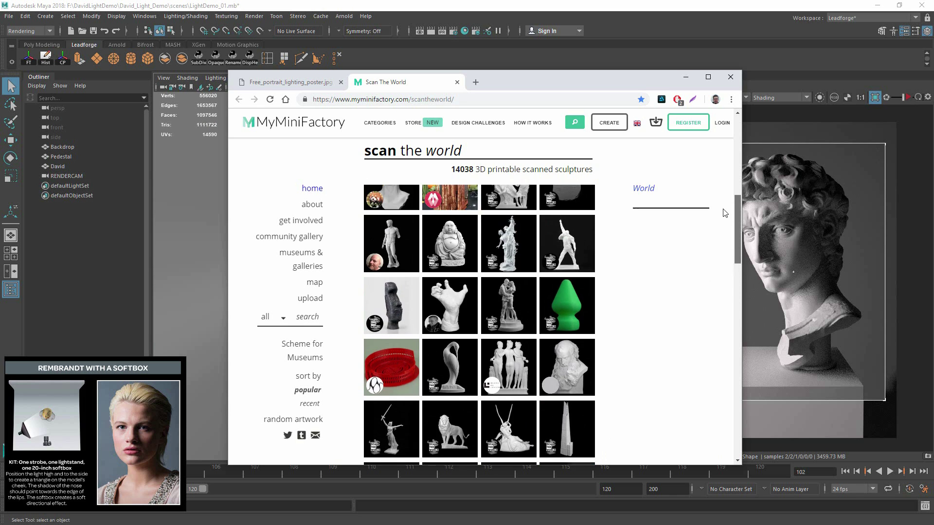
{"action": "scroll", "coordinate": [723, 215], "scroll_direction": "down", "scroll_amount": 2}
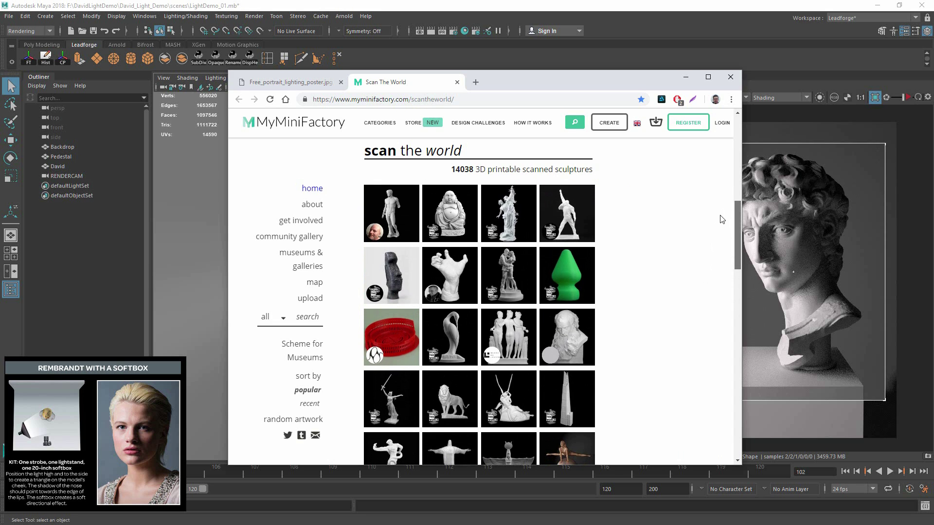
{"action": "scroll", "coordinate": [721, 220], "scroll_direction": "down", "scroll_amount": 1}
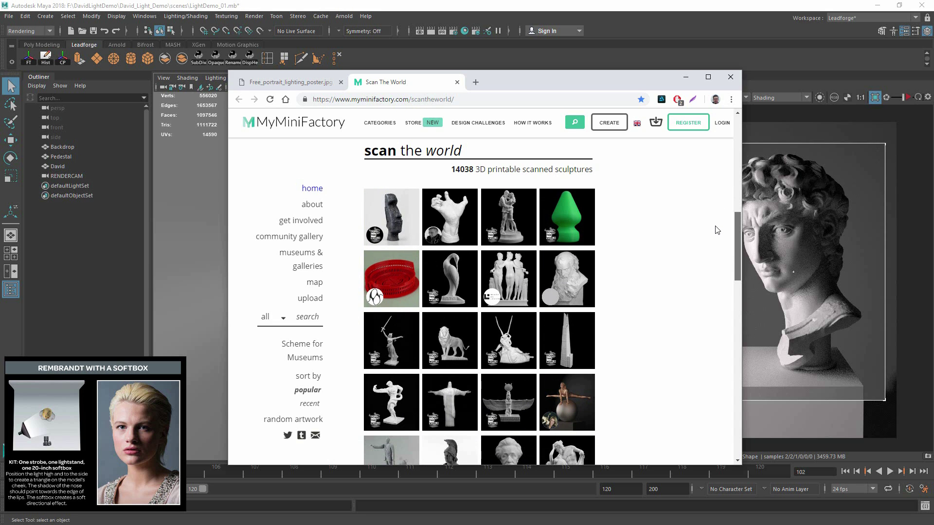
{"action": "scroll", "coordinate": [717, 229], "scroll_direction": "down", "scroll_amount": 2}
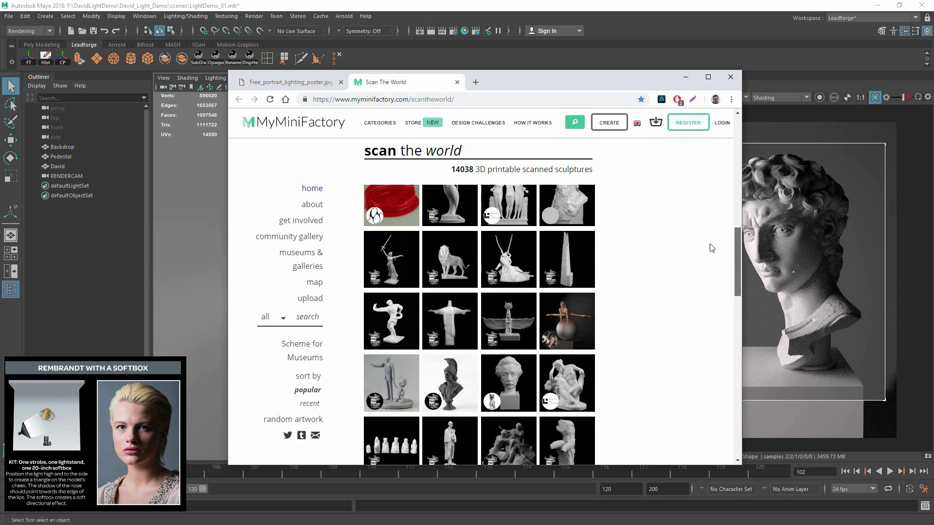
{"action": "scroll", "coordinate": [712, 248], "scroll_direction": "down", "scroll_amount": 5}
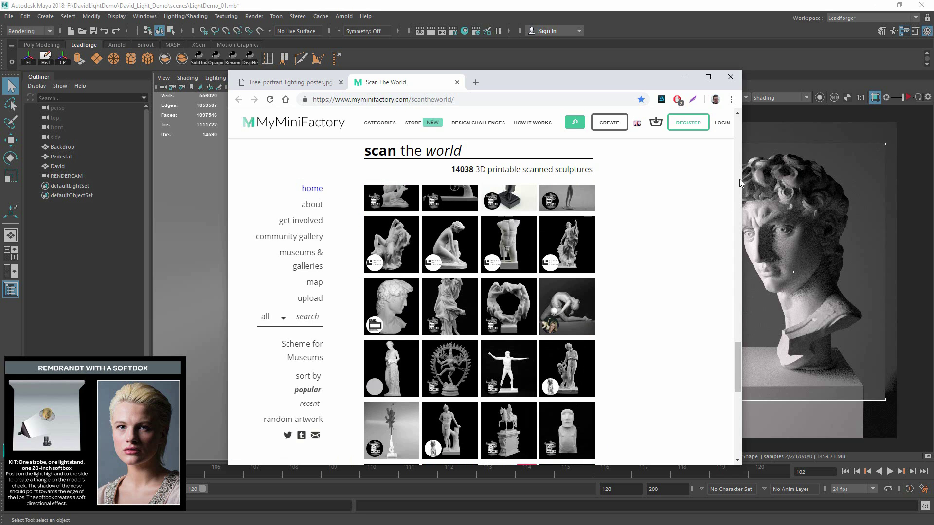
{"action": "left_click", "coordinate": [603, 96]}
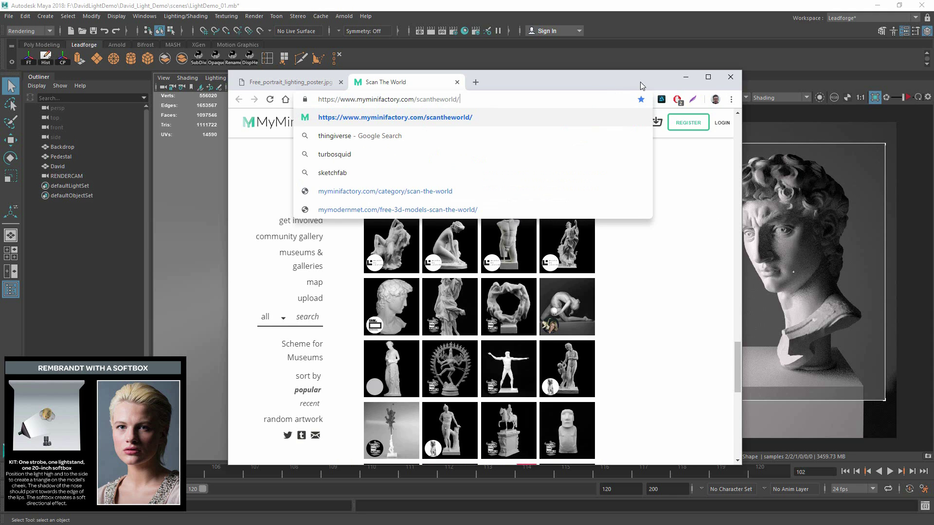
{"action": "left_click_drag", "start_coordinate": [633, 81], "coordinate": [676, 84]}
{"action": "left_click", "coordinate": [728, 77]}
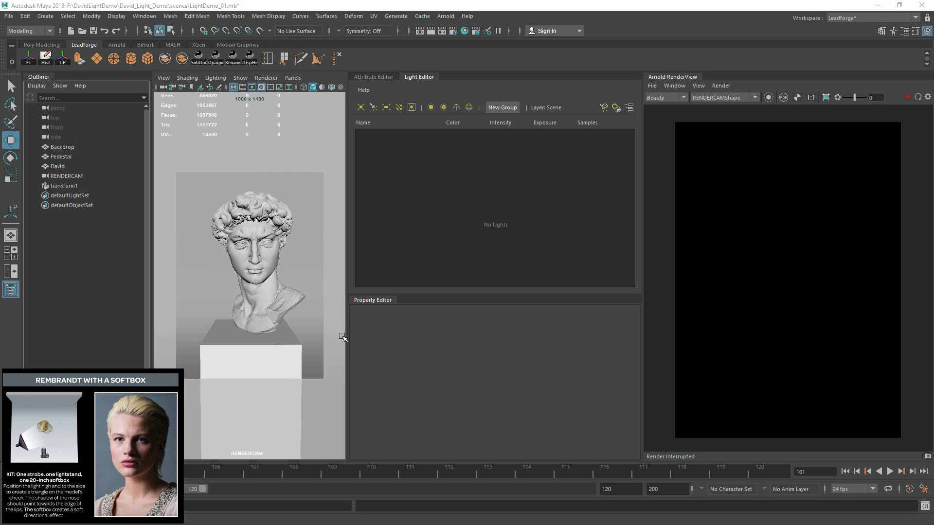
Look through the RENDERCAM camera in the viewport
{"action": "left_click", "coordinate": [164, 78]}
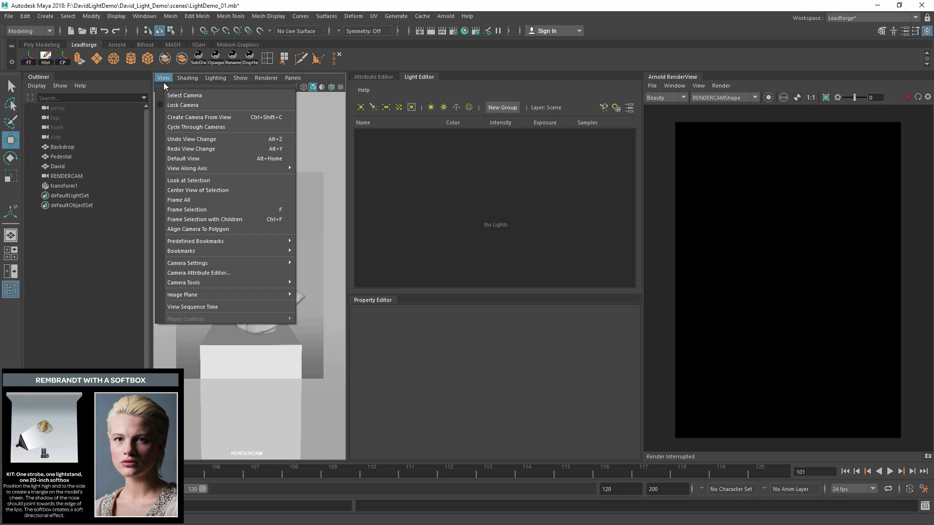
{"action": "left_click", "coordinate": [292, 77]}
{"action": "mouse_move", "coordinate": [340, 87]}
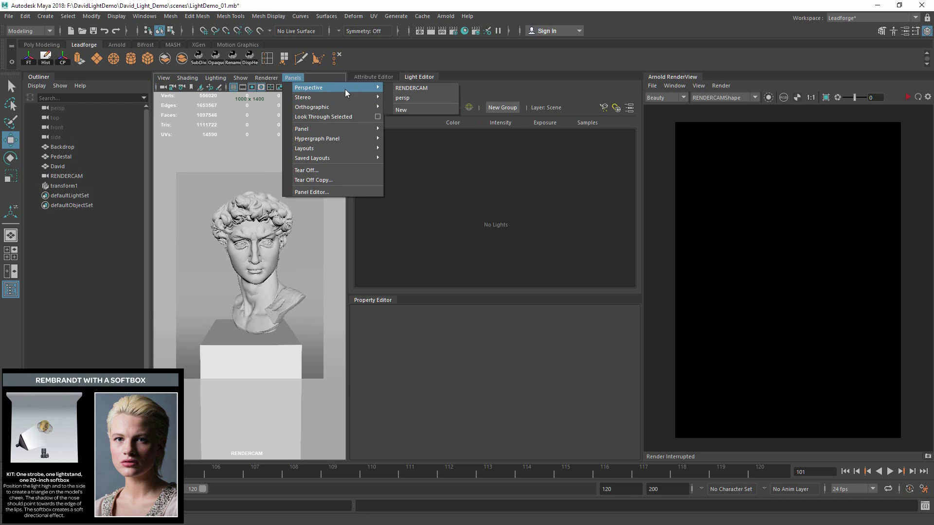
{"action": "left_click", "coordinate": [411, 90]}
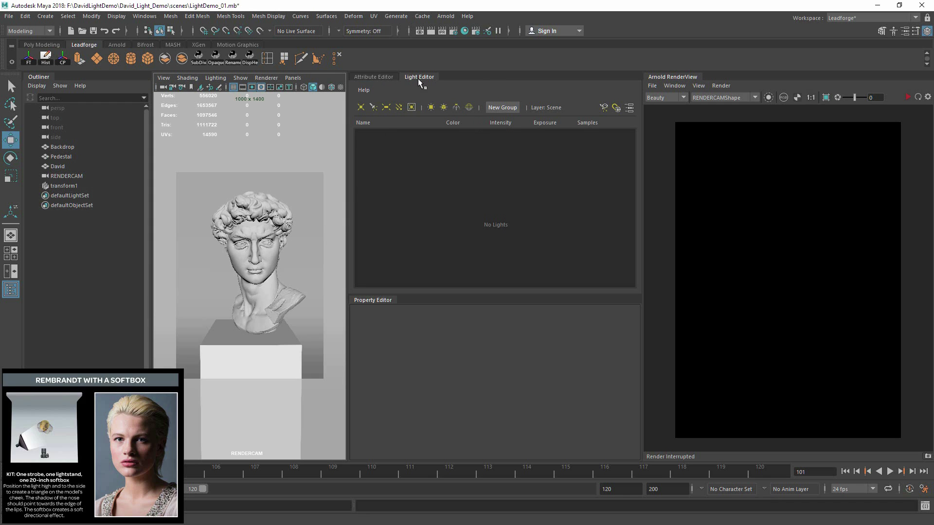
Open the Light Editor from the rendering editors
{"action": "left_click", "coordinate": [377, 77]}
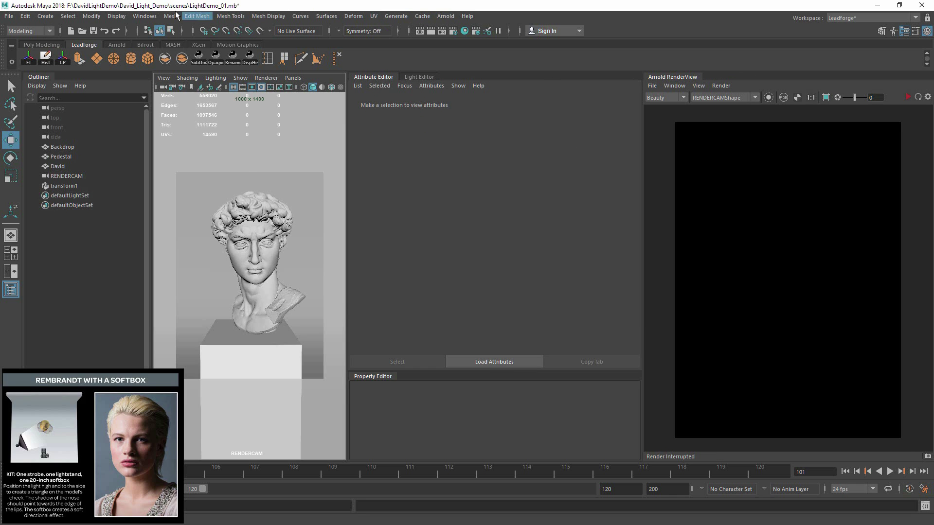
{"action": "left_click", "coordinate": [144, 16]}
{"action": "mouse_move", "coordinate": [202, 79]}
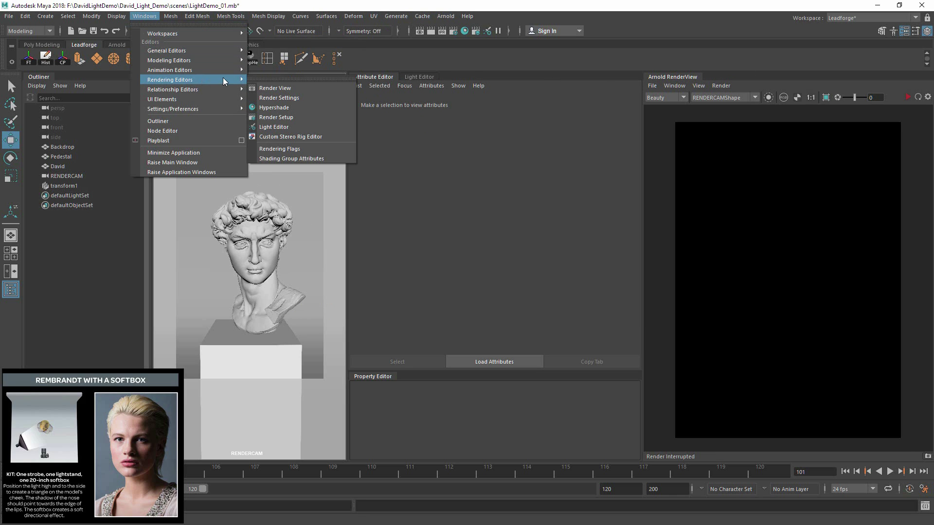
{"action": "left_click", "coordinate": [327, 127]}
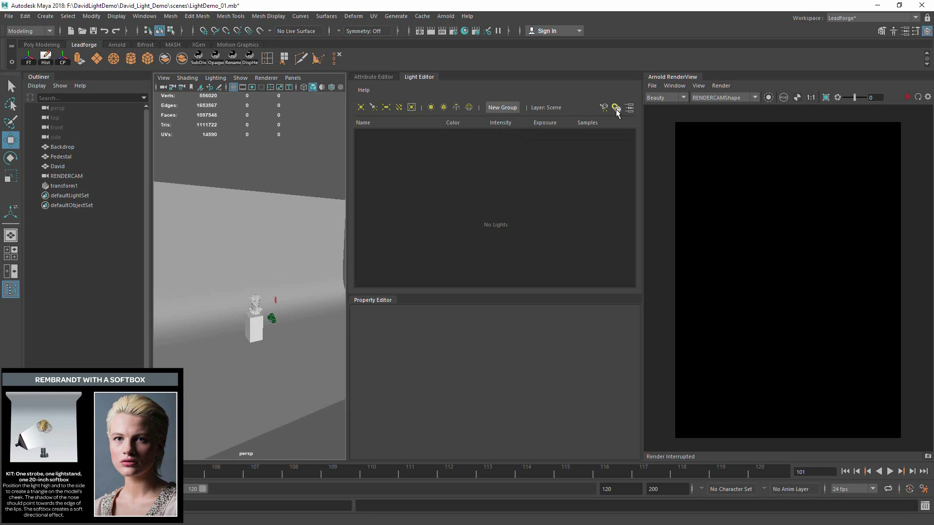
Create a light group named Rembrandt_Softbox in the Light Editor
{"action": "left_click", "coordinate": [504, 108]}
{"action": "type", "text": "Rembrandt_Softbox"}
{"action": "key", "text": "Return"}
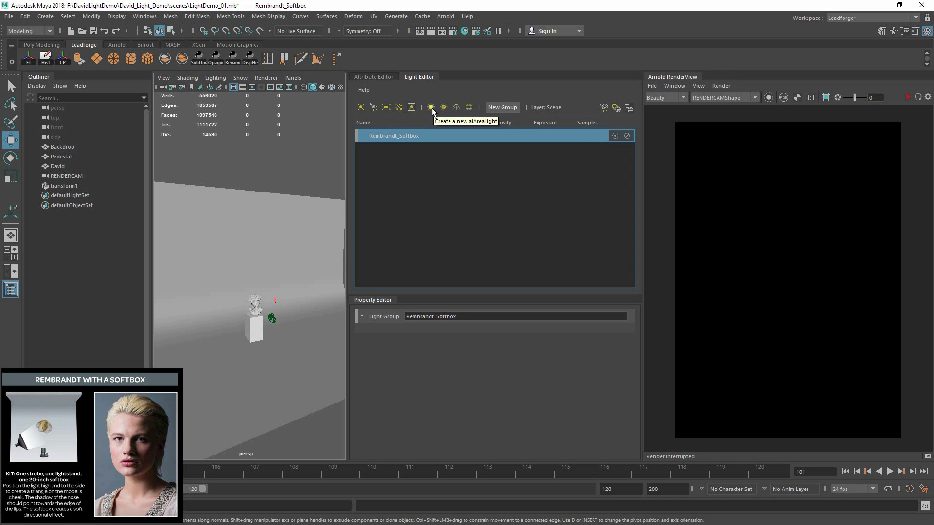
Create an Arnold area light inside the Rembrandt_Softbox group
{"action": "left_click", "coordinate": [431, 108]}
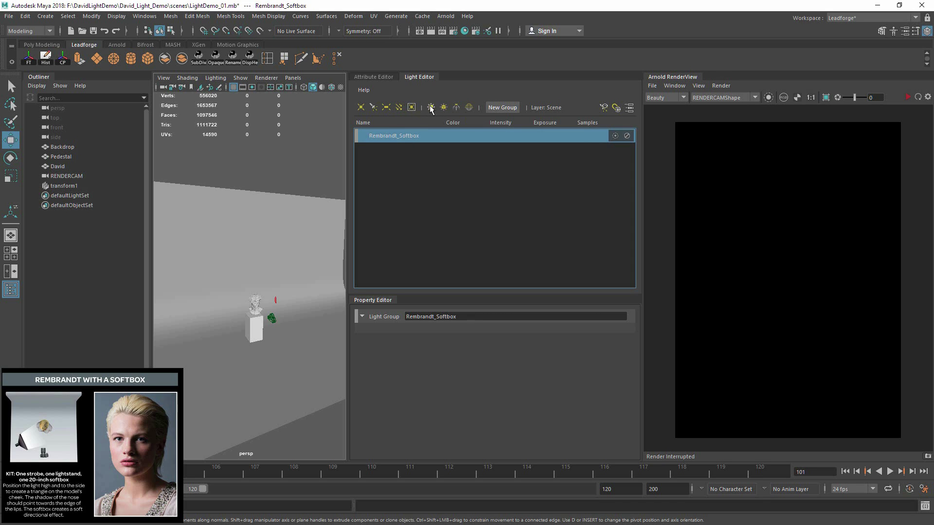
{"action": "left_click", "coordinate": [443, 16]}
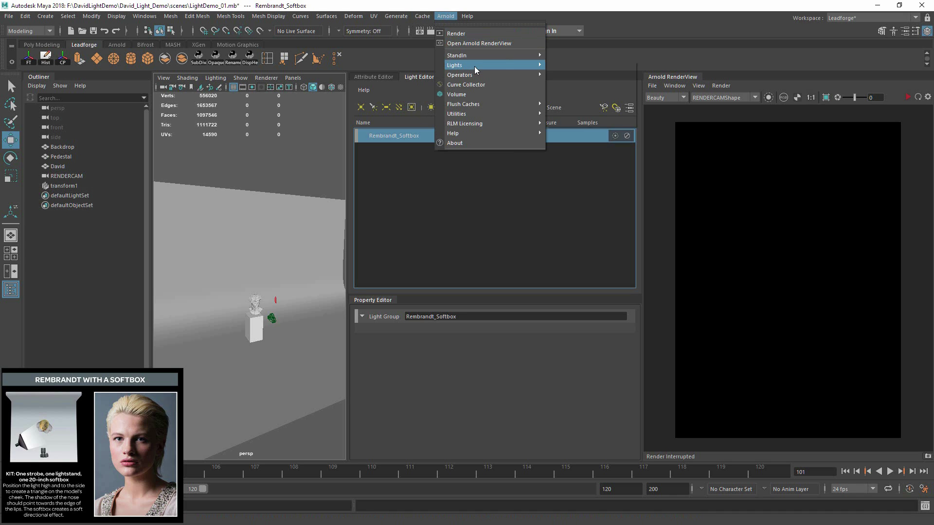
{"action": "mouse_move", "coordinate": [477, 65]}
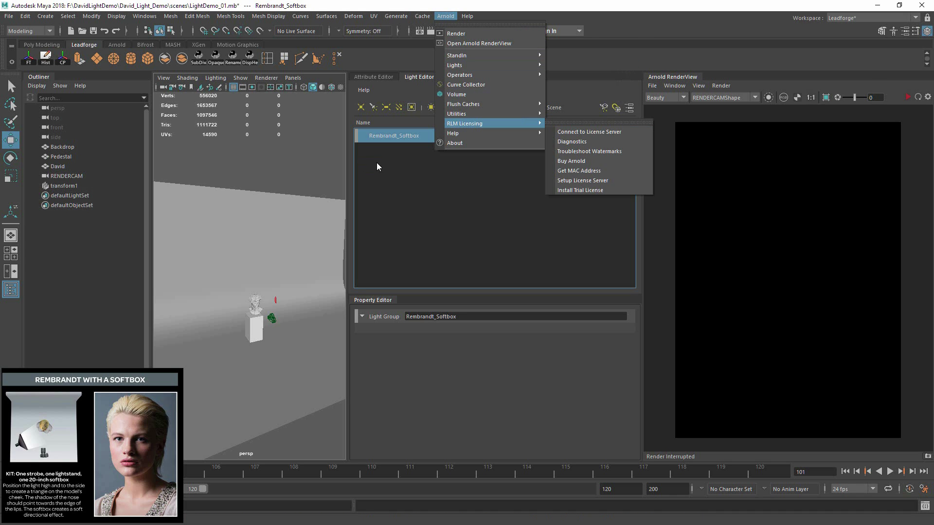
{"action": "left_click", "coordinate": [417, 136]}
{"action": "left_click", "coordinate": [430, 107]}
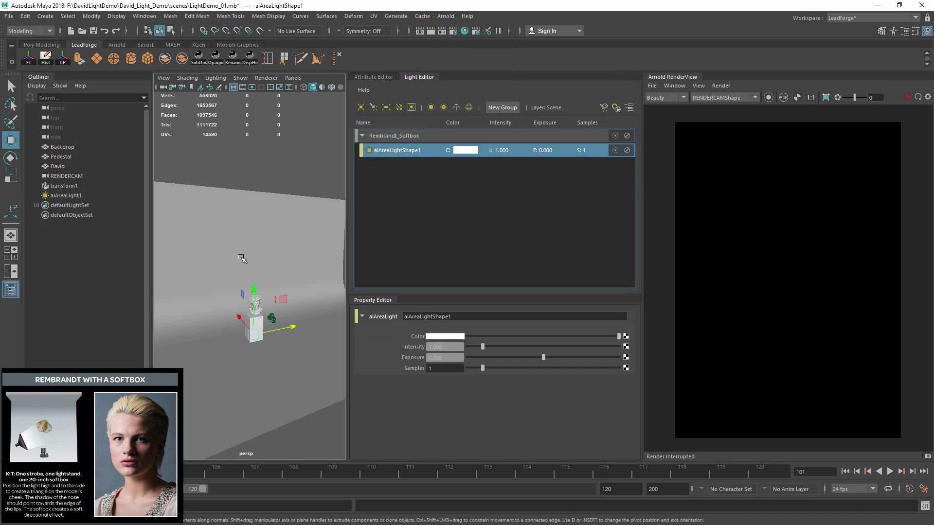
Look through the new area light and place it high and to the side of the pedestal, aimed at the bust
{"action": "left_click_drag", "start_coordinate": [286, 269], "coordinate": [287, 334], "text": "alt"}
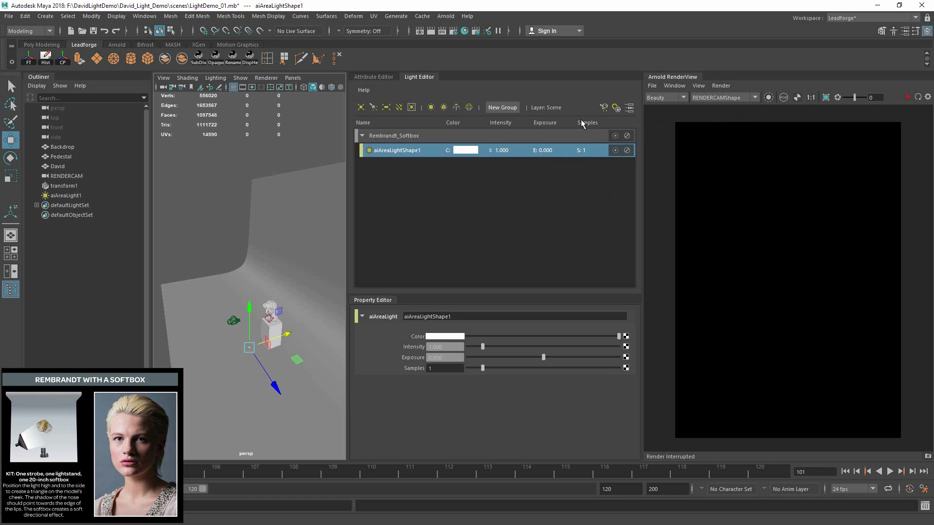
{"action": "left_click", "coordinate": [603, 112]}
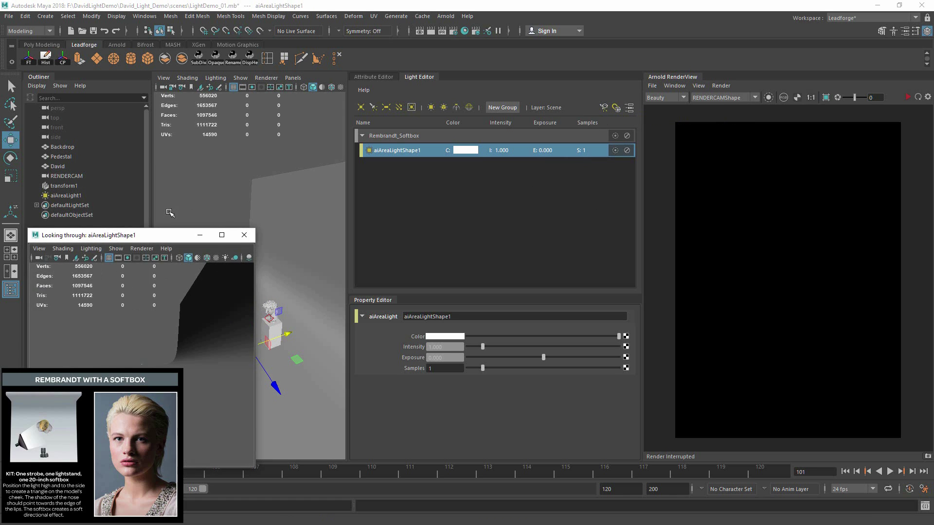
{"action": "left_click_drag", "start_coordinate": [707, 308], "coordinate": [821, 327], "text": "alt"}
{"action": "right_click_drag", "start_coordinate": [821, 327], "coordinate": [614, 305], "text": "alt"}
{"action": "left_click_drag", "start_coordinate": [744, 300], "coordinate": [782, 302], "text": "alt"}
{"action": "right_click_drag", "start_coordinate": [782, 303], "coordinate": [801, 281], "text": "alt"}
{"action": "left_click_drag", "start_coordinate": [801, 282], "coordinate": [798, 287], "text": "alt"}
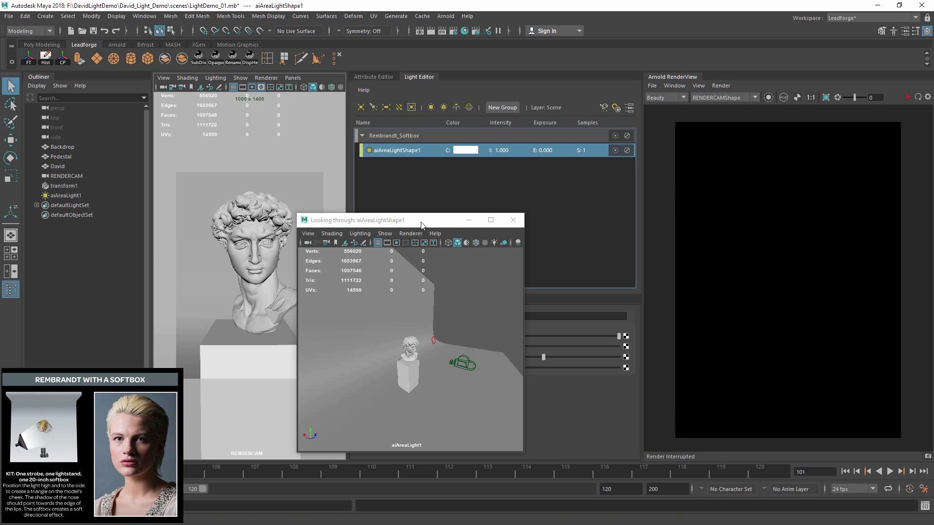
{"action": "left_click_drag", "start_coordinate": [421, 225], "coordinate": [217, 87]}
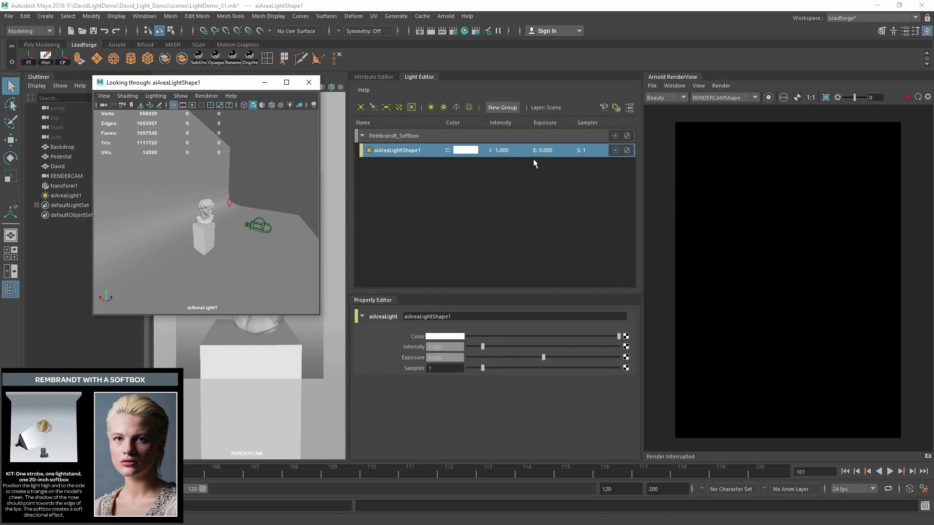
Start the Arnold render of RENDERCAM and set the area light's exposure to 10
{"action": "left_click", "coordinate": [389, 153]}
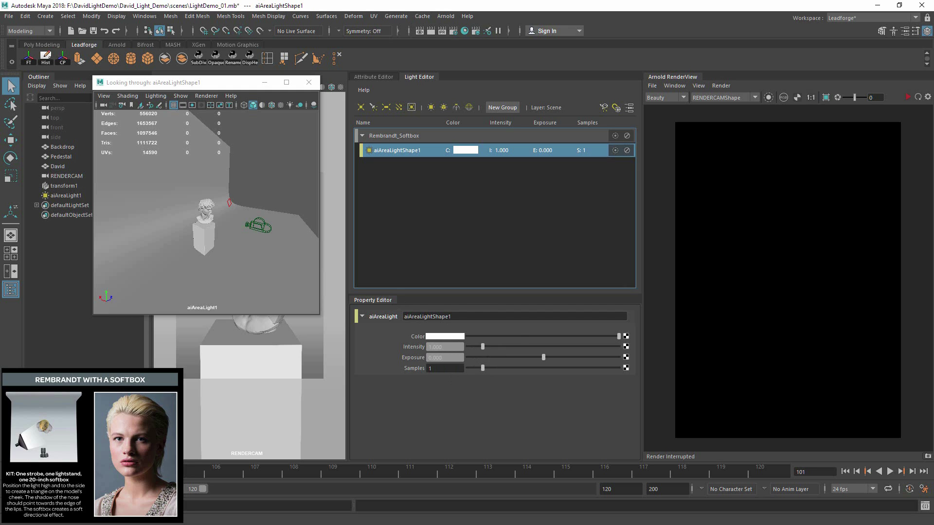
{"action": "key", "text": "ctrl+a"}
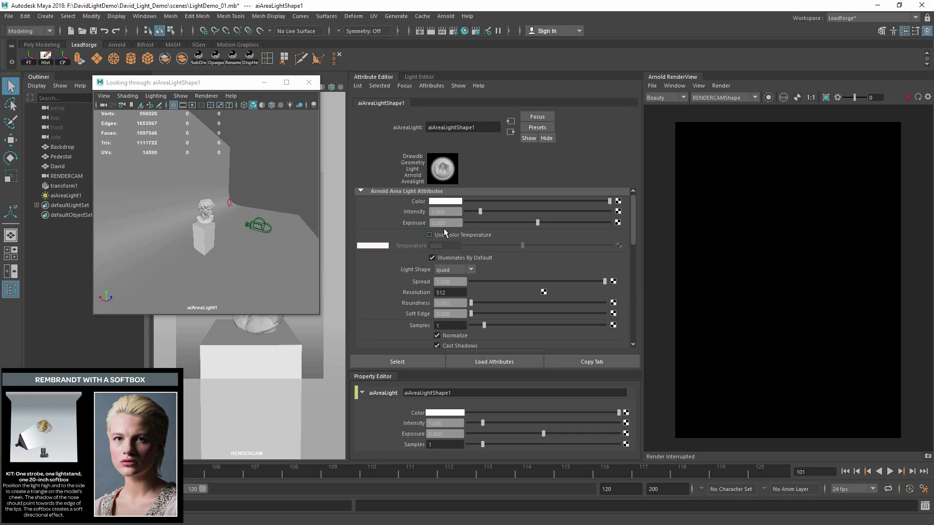
{"action": "left_click", "coordinate": [915, 98]}
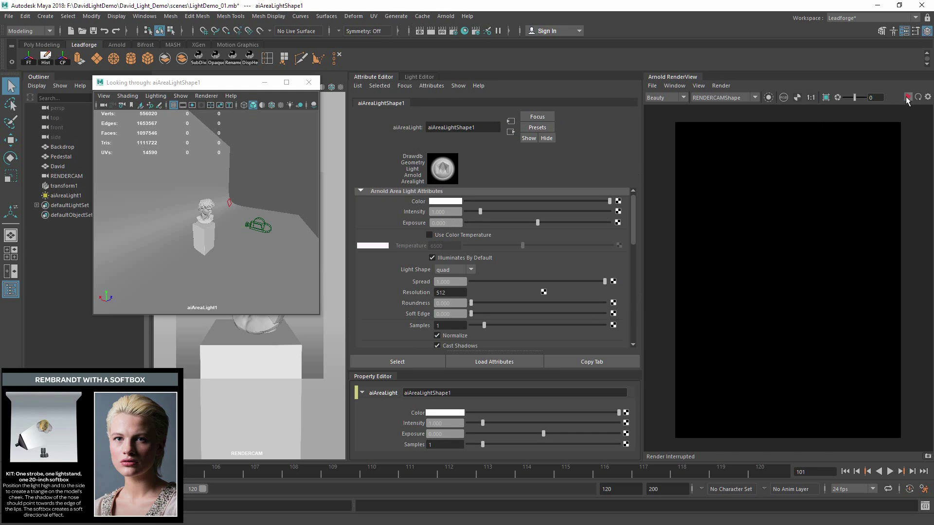
{"action": "left_click", "coordinate": [452, 221]}
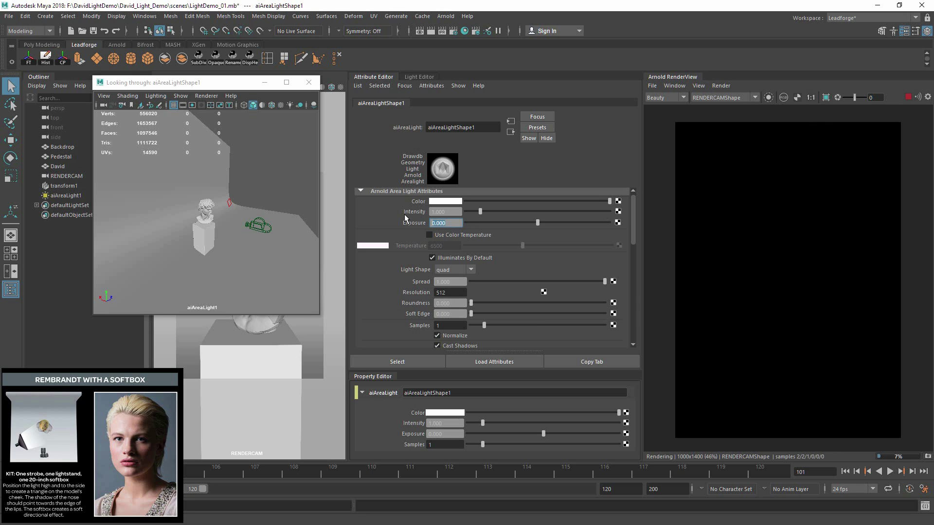
{"action": "type", "text": "10"}
{"action": "key", "text": "Return"}
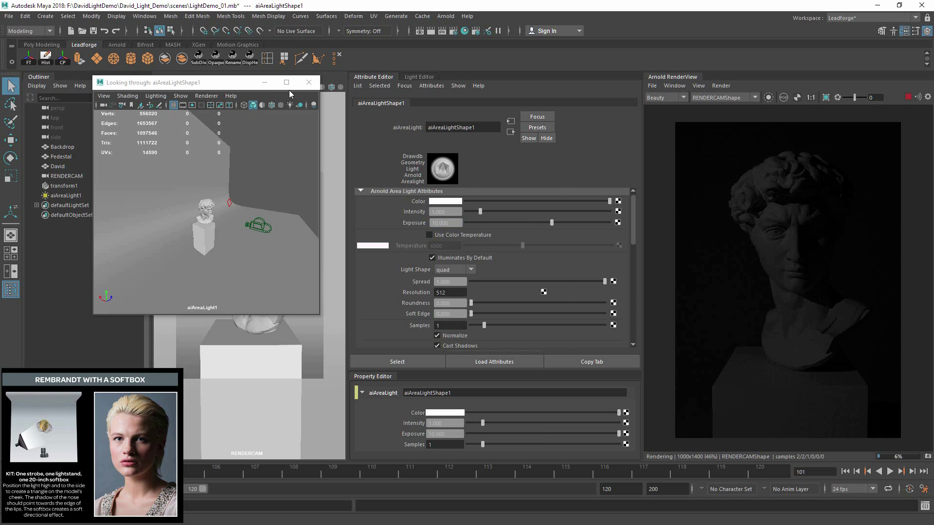
Move the area light closer around the David bust through the light's view, and switch the main viewport to the persp camera
{"action": "left_click_drag", "start_coordinate": [223, 82], "coordinate": [487, 111]}
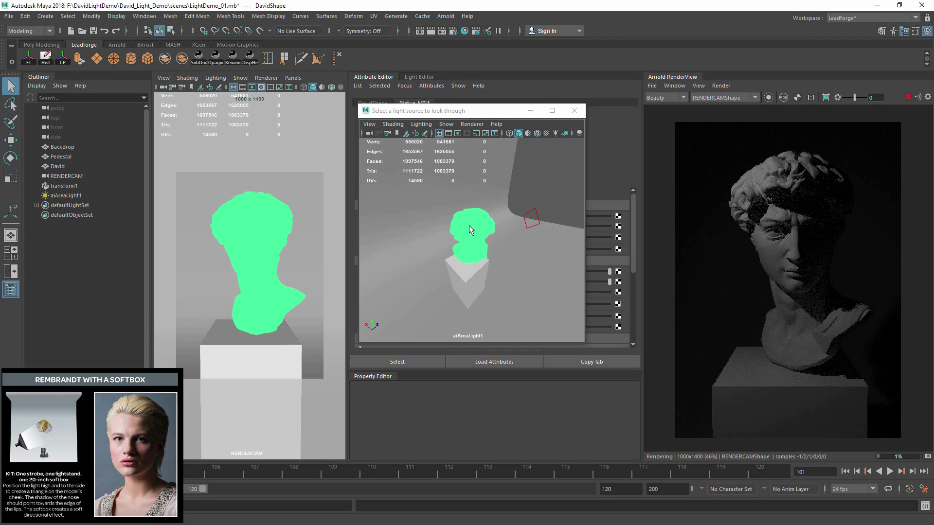
{"action": "mouse_move", "coordinate": [472, 227]}
{"action": "left_mouse_down", "text": "alt"}
{"action": "mouse_move", "coordinate": [494, 221]}
{"action": "mouse_move", "coordinate": [467, 222]}
{"action": "mouse_move", "coordinate": [457, 235]}
{"action": "mouse_move", "coordinate": [479, 213]}
{"action": "mouse_move", "coordinate": [517, 202]}
{"action": "mouse_move", "coordinate": [511, 218]}
{"action": "mouse_move", "coordinate": [462, 235]}
{"action": "mouse_move", "coordinate": [457, 222]}
{"action": "left_mouse_up", "text": "alt"}
{"action": "left_click", "coordinate": [293, 77]}
{"action": "mouse_move", "coordinate": [311, 92]}
{"action": "left_click", "coordinate": [413, 106]}
Check the working units in the general application preferences and close them without saving
{"action": "left_click", "coordinate": [144, 16]}
{"action": "mouse_move", "coordinate": [204, 110]}
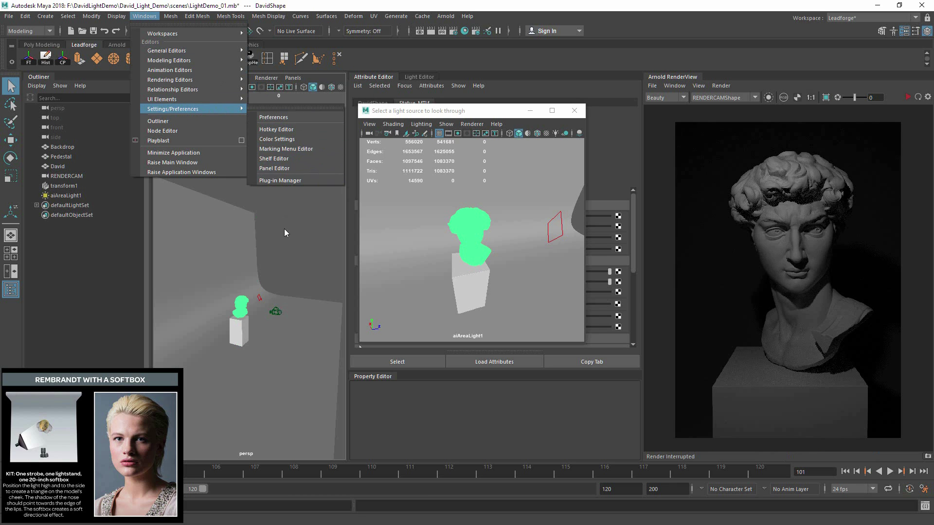
{"action": "left_click", "coordinate": [292, 117]}
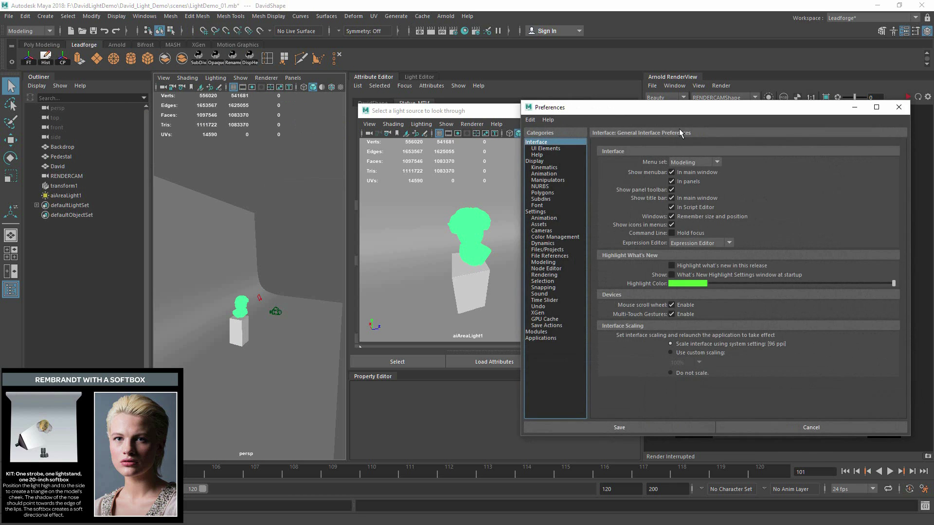
{"action": "left_click", "coordinate": [540, 212]}
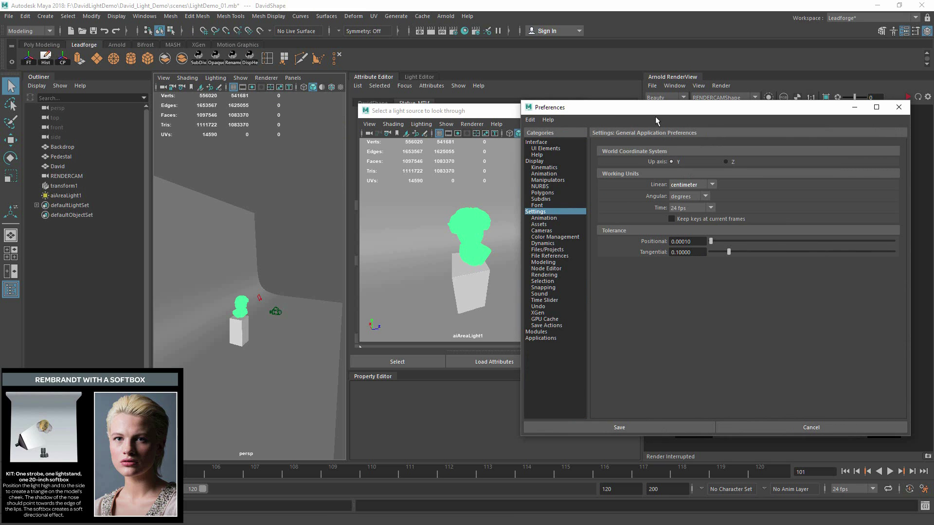
{"action": "left_click_drag", "start_coordinate": [652, 111], "coordinate": [623, 108]}
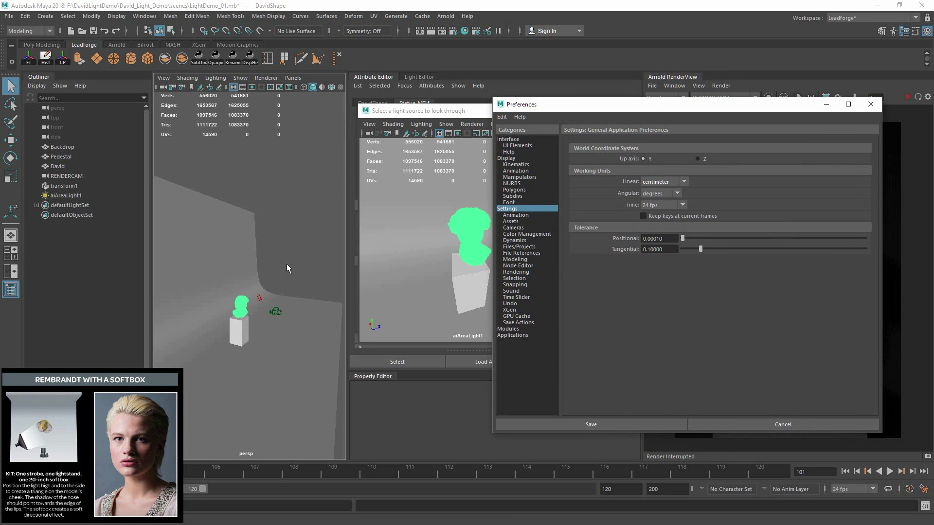
{"action": "left_click", "coordinate": [725, 422]}
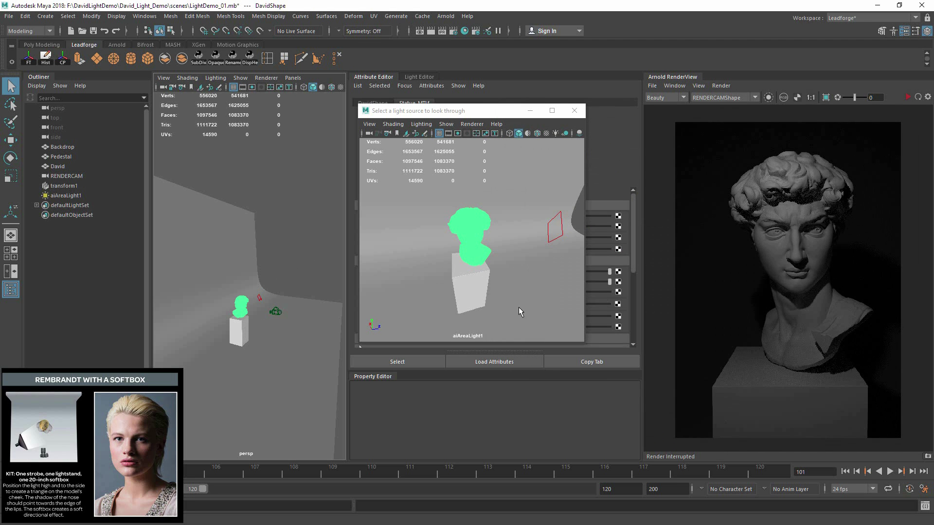
Rotate the imported human figure to face forward and move it beside the pedestal as a scale reference
{"action": "left_click", "coordinate": [266, 269]}
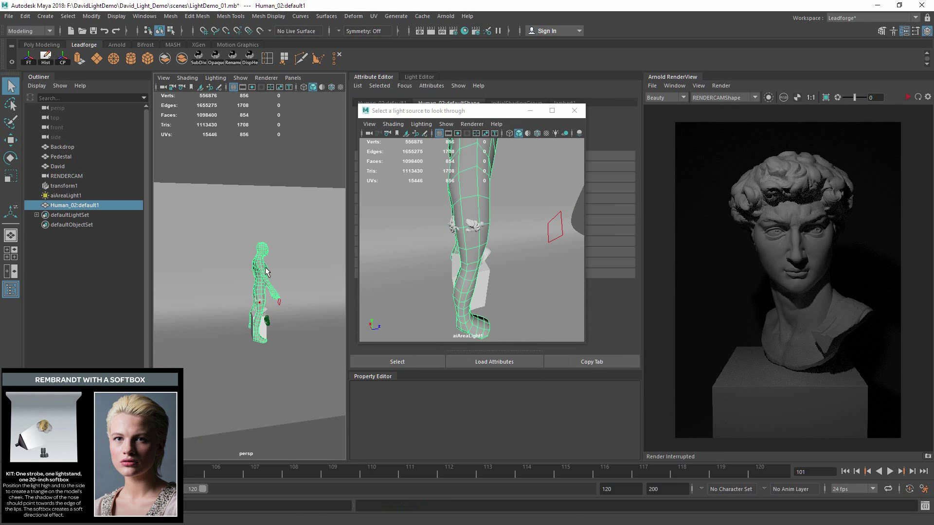
{"action": "key", "text": "e"}
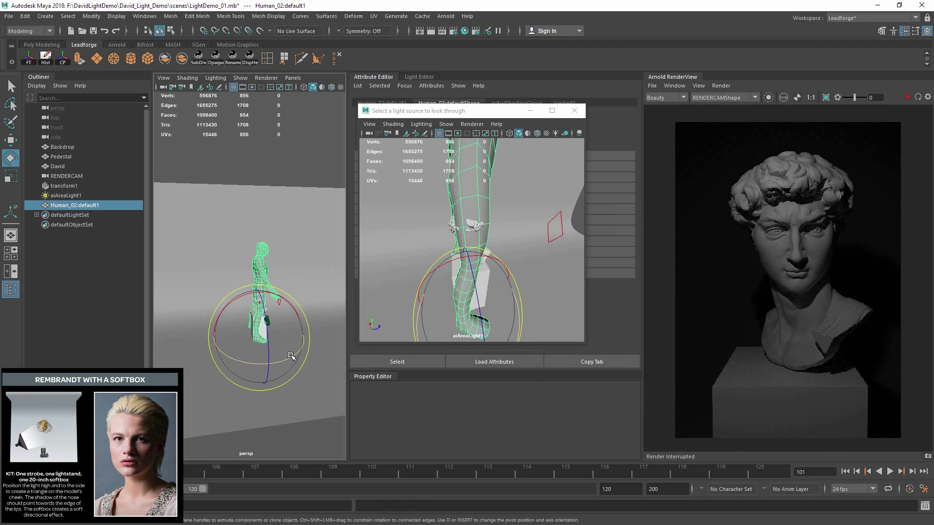
{"action": "left_click_drag", "start_coordinate": [292, 357], "coordinate": [219, 364]}
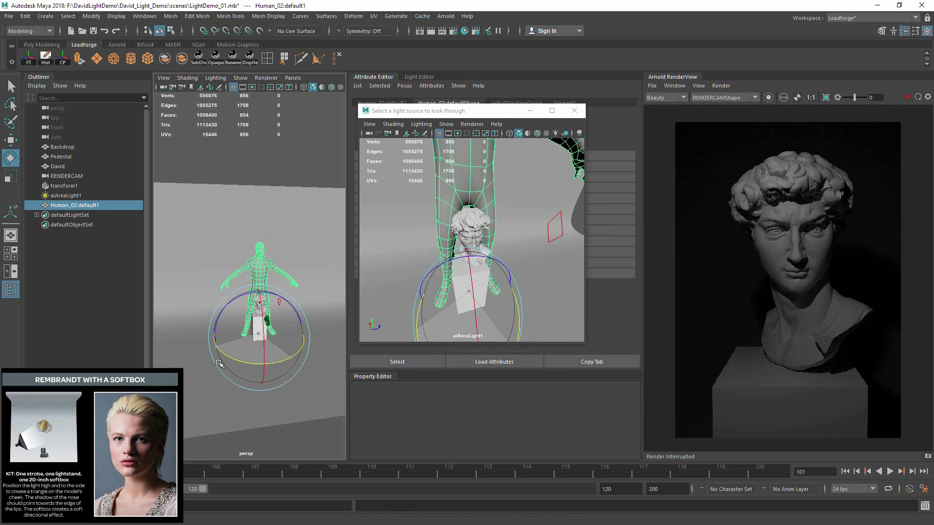
{"action": "mouse_move", "coordinate": [257, 304]}
{"action": "left_mouse_down", "text": "alt"}
{"action": "mouse_move", "coordinate": [244, 297]}
{"action": "mouse_move", "coordinate": [251, 300]}
{"action": "left_mouse_up", "text": "alt"}
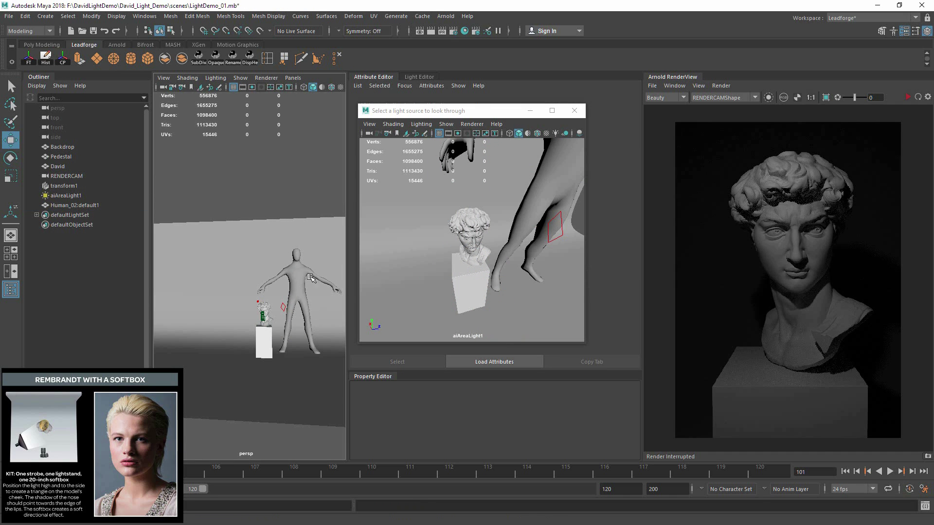
Compare the human figure's size with the David bust, the pedestal and the area light from several angles
{"action": "left_click_drag", "start_coordinate": [287, 271], "coordinate": [287, 292], "text": "alt"}
{"action": "right_click_drag", "start_coordinate": [233, 311], "coordinate": [268, 336], "text": "alt"}
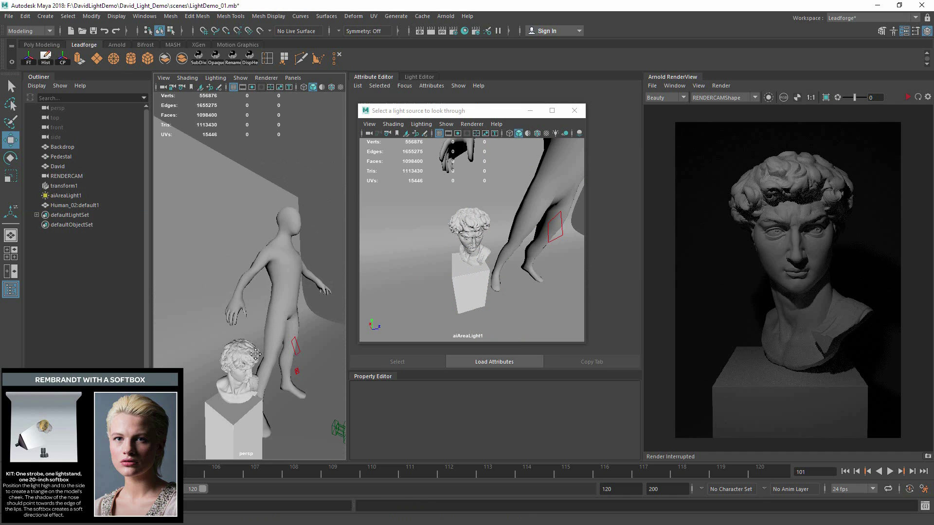
{"action": "middle_click_drag", "start_coordinate": [256, 340], "coordinate": [256, 252], "text": "alt"}
{"action": "right_click_drag", "start_coordinate": [226, 310], "coordinate": [199, 303], "text": "alt"}
{"action": "scroll", "coordinate": [199, 301], "scroll_direction": "down", "scroll_amount": 5}
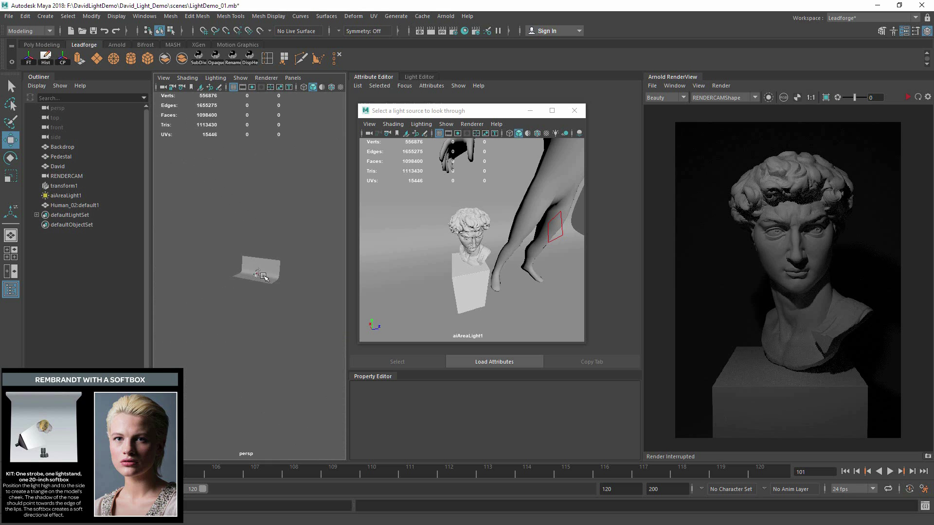
{"action": "scroll", "coordinate": [263, 274], "scroll_direction": "up", "scroll_amount": 3}
{"action": "scroll", "coordinate": [262, 280], "scroll_direction": "up", "scroll_amount": 6}
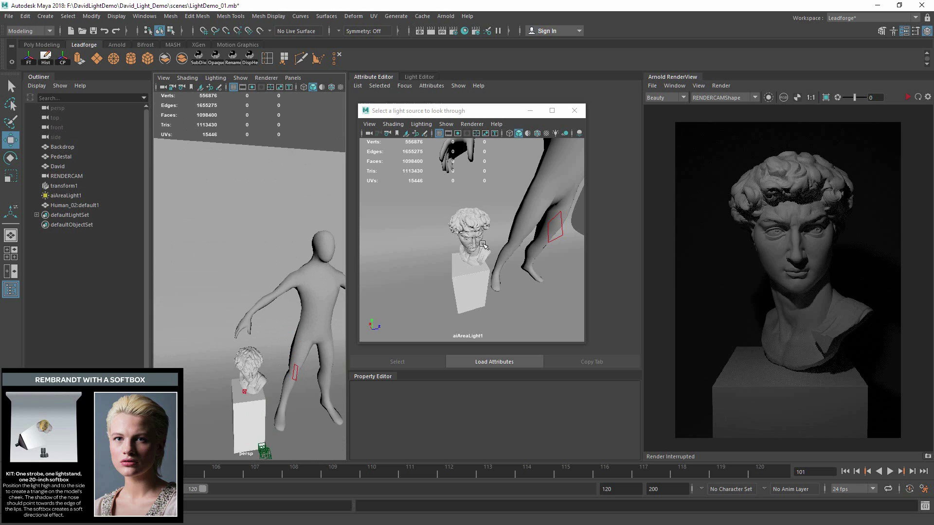
{"action": "scroll", "coordinate": [258, 315], "scroll_direction": "down", "scroll_amount": 6}
{"action": "scroll", "coordinate": [253, 272], "scroll_direction": "up", "scroll_amount": 5}
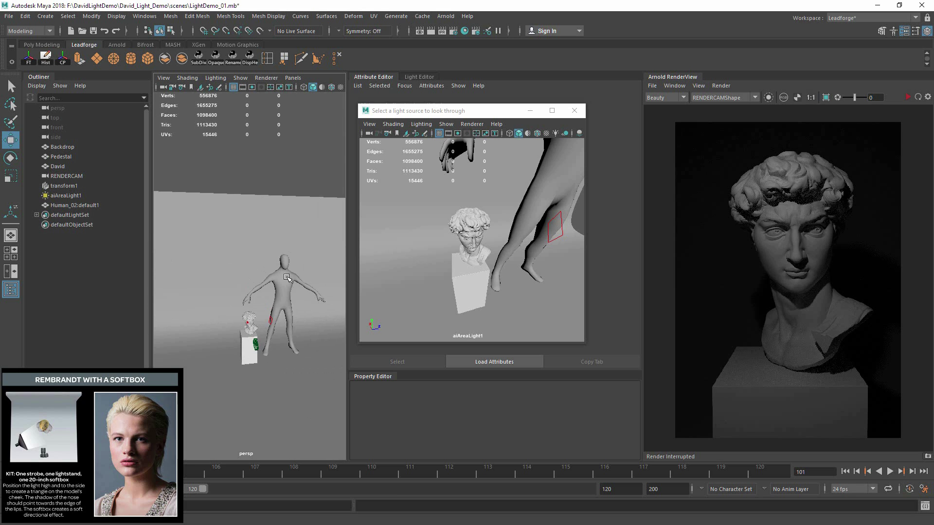
Delete the human scale figure, close the light's look-through view and select aiAreaLight1
{"action": "left_click", "coordinate": [271, 298]}
{"action": "left_click_drag", "start_coordinate": [273, 300], "coordinate": [304, 268], "text": "alt"}
{"action": "key", "text": "Delete"}
{"action": "left_click", "coordinate": [302, 274]}
{"action": "scroll", "coordinate": [315, 290], "scroll_direction": "up", "scroll_amount": 5}
{"action": "scroll", "coordinate": [287, 283], "scroll_direction": "down", "scroll_amount": 4}
{"action": "key", "text": "q"}
{"action": "left_click_drag", "start_coordinate": [455, 112], "coordinate": [501, 165]}
Examine the area light's height, angle and distance relative to the David bust from different sides
{"action": "left_click_drag", "start_coordinate": [326, 213], "coordinate": [290, 250], "text": "alt"}
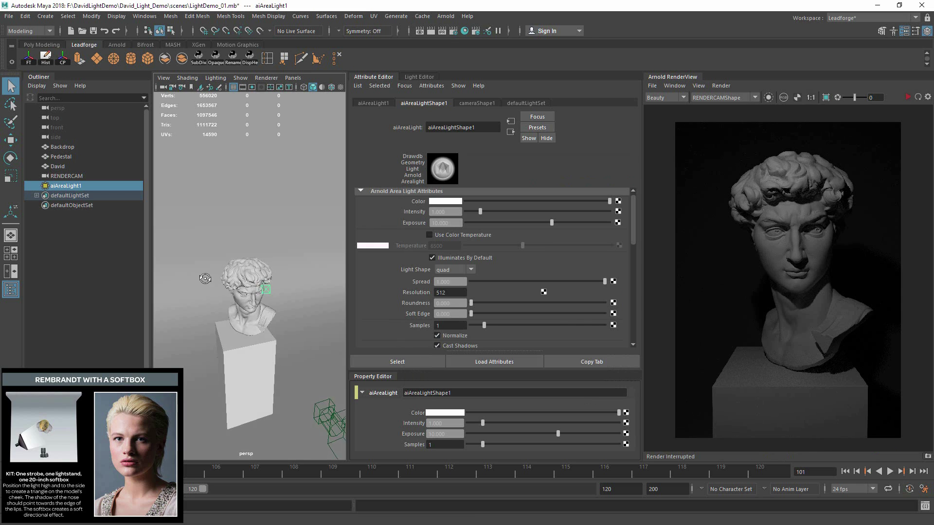
{"action": "left_click_drag", "start_coordinate": [204, 277], "coordinate": [247, 311], "text": "alt"}
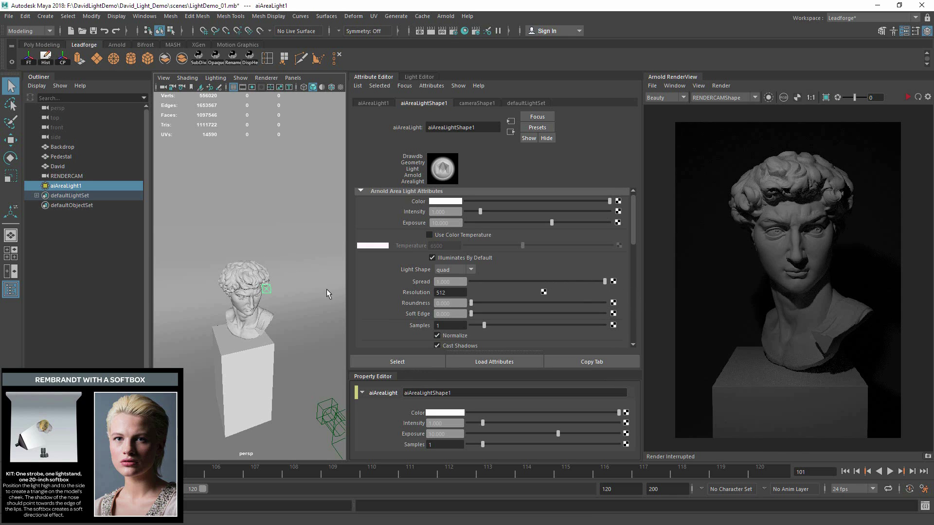
{"action": "left_click_drag", "start_coordinate": [256, 292], "coordinate": [300, 255], "text": "alt"}
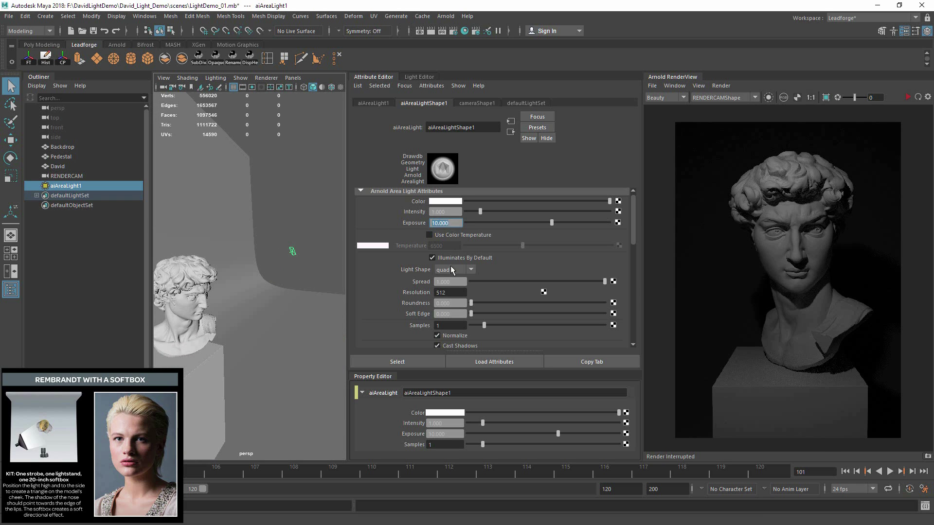
{"action": "left_click_drag", "start_coordinate": [313, 265], "coordinate": [286, 259], "text": "alt"}
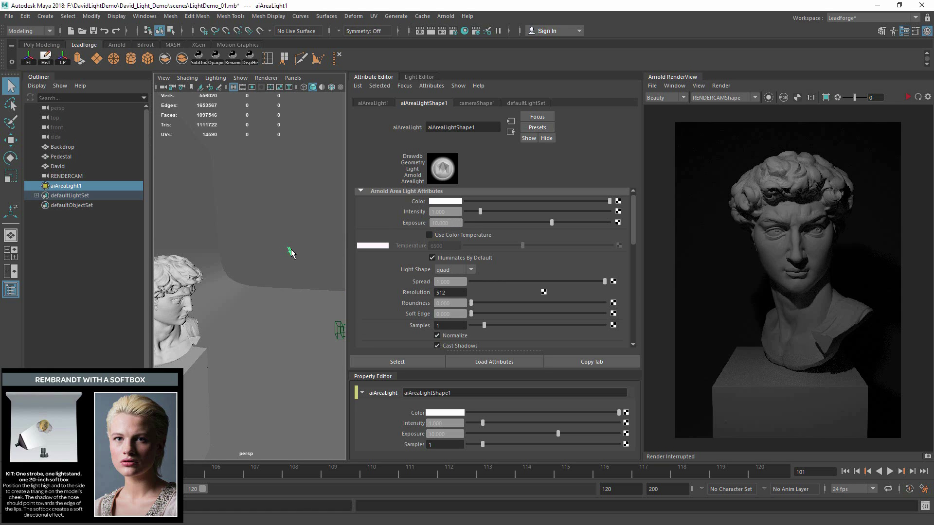
{"action": "left_click_drag", "start_coordinate": [289, 251], "coordinate": [214, 252], "text": "alt"}
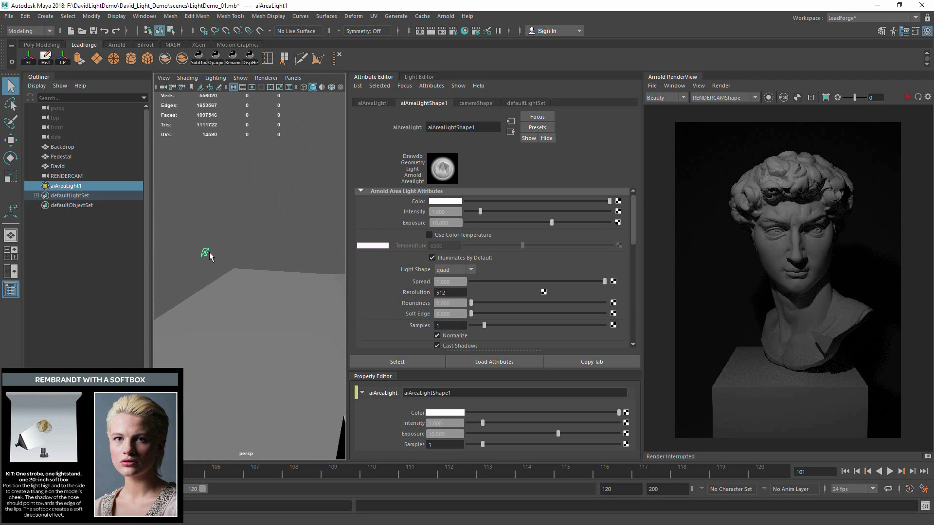
{"action": "left_click_drag", "start_coordinate": [287, 299], "coordinate": [354, 302], "text": "alt"}
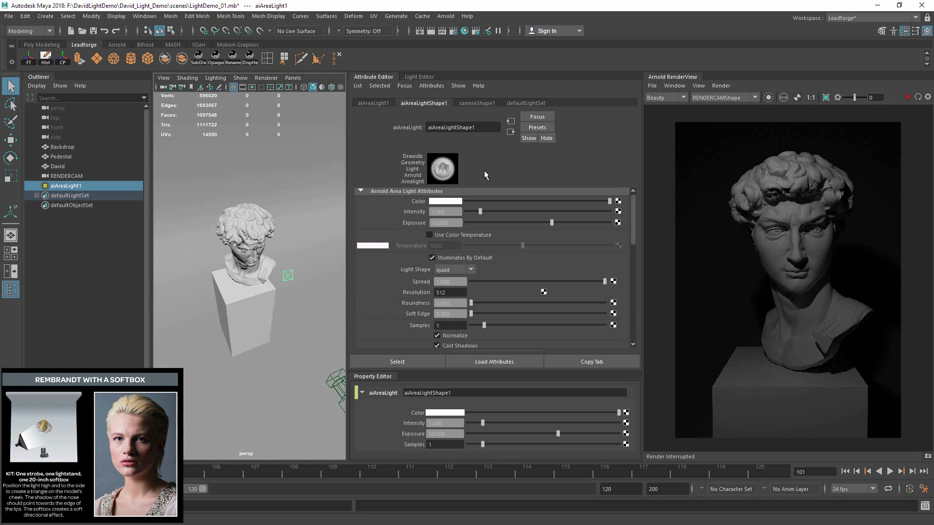
{"action": "left_click_drag", "start_coordinate": [340, 287], "coordinate": [289, 256], "text": "alt"}
Start the Arnold render of RENDERCAM and lower the area light's spread to 0
{"action": "left_click", "coordinate": [907, 97]}
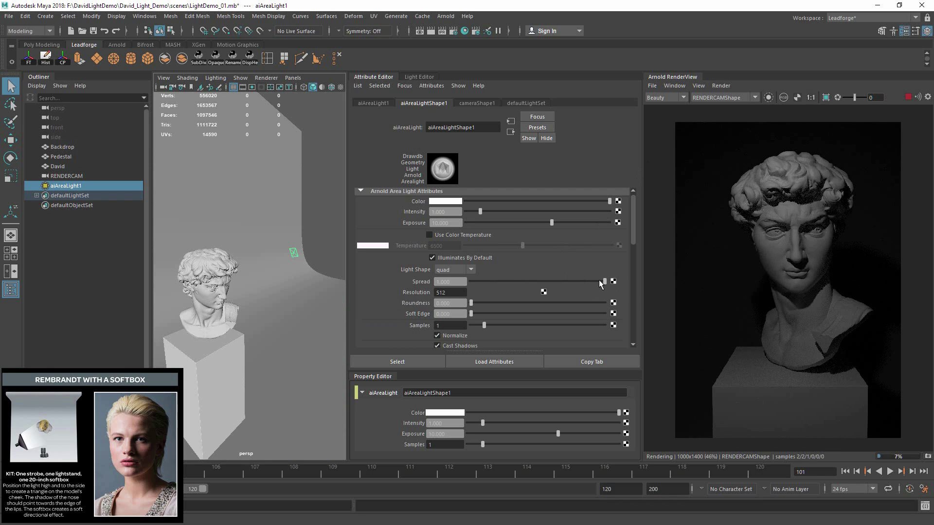
{"action": "left_click_drag", "start_coordinate": [596, 281], "coordinate": [474, 293]}
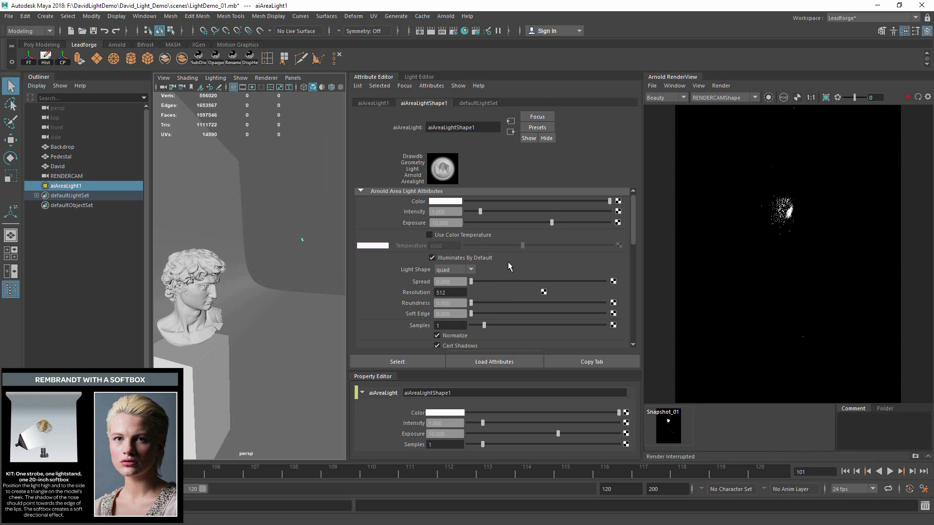
{"action": "left_click_drag", "start_coordinate": [477, 281], "coordinate": [452, 282]}
Scale the area light up to roughly the size of the bust and render RENDERCAM again
{"action": "key", "text": "r"}
{"action": "left_click_drag", "start_coordinate": [298, 241], "coordinate": [373, 233]}
{"action": "left_click_drag", "start_coordinate": [282, 227], "coordinate": [292, 243], "text": "alt"}
{"action": "key", "text": "q"}
{"action": "scroll", "coordinate": [287, 237], "scroll_direction": "down", "scroll_amount": 3}
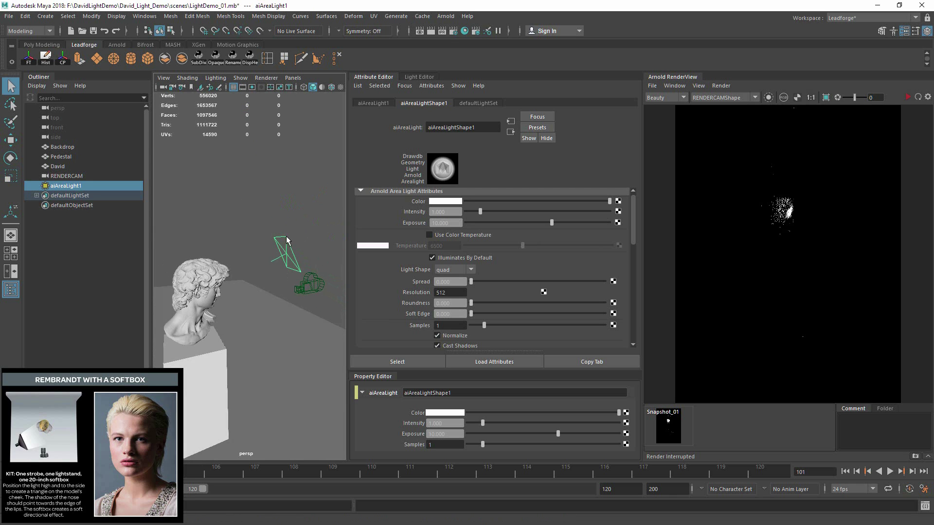
{"action": "mouse_move", "coordinate": [300, 245]}
{"action": "left_mouse_down", "text": "alt"}
{"action": "mouse_move", "coordinate": [243, 258]}
{"action": "mouse_move", "coordinate": [235, 251]}
{"action": "mouse_move", "coordinate": [323, 256]}
{"action": "mouse_move", "coordinate": [289, 255]}
{"action": "left_mouse_up", "text": "alt"}
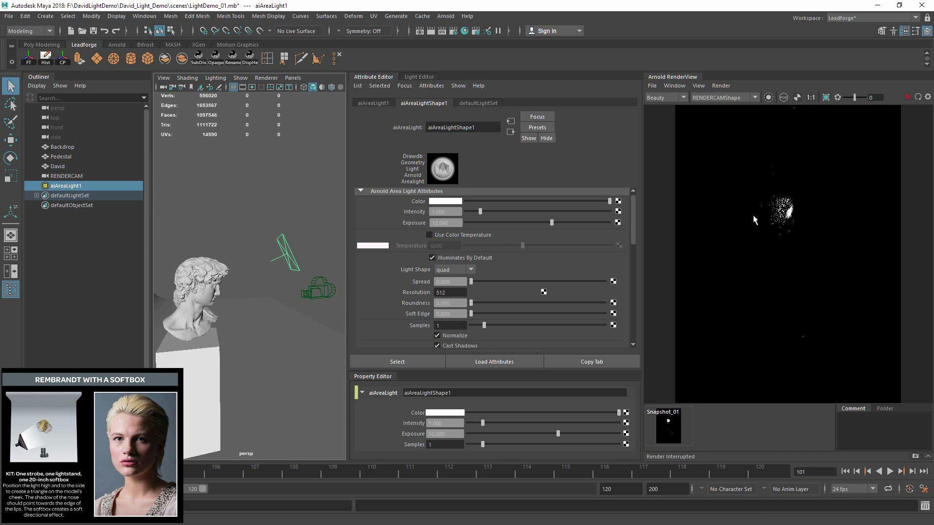
{"action": "left_click", "coordinate": [907, 96]}
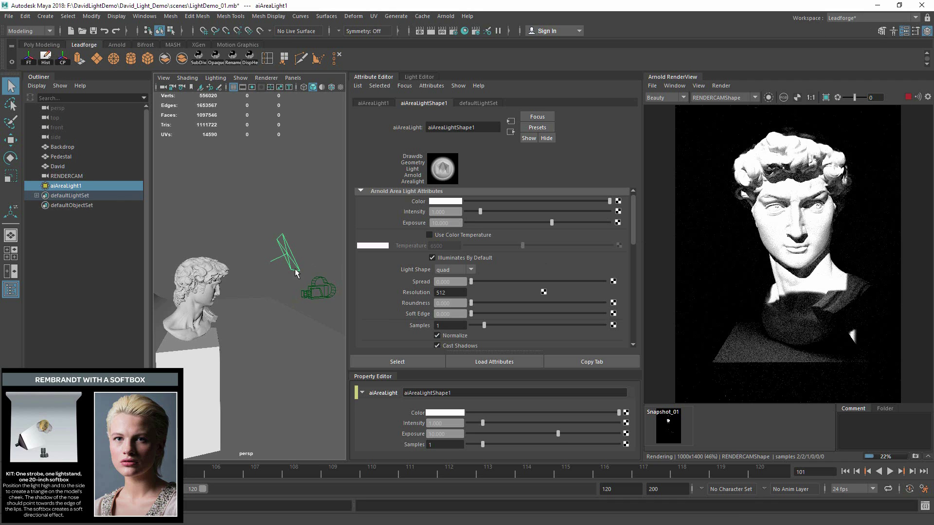
Enlarge the area light to several times the bust and pedestal's height and test the effect in the Arnold render
{"action": "left_click", "coordinate": [446, 336]}
{"action": "left_click", "coordinate": [453, 339]}
{"action": "scroll", "coordinate": [271, 273], "scroll_direction": "down", "scroll_amount": 6}
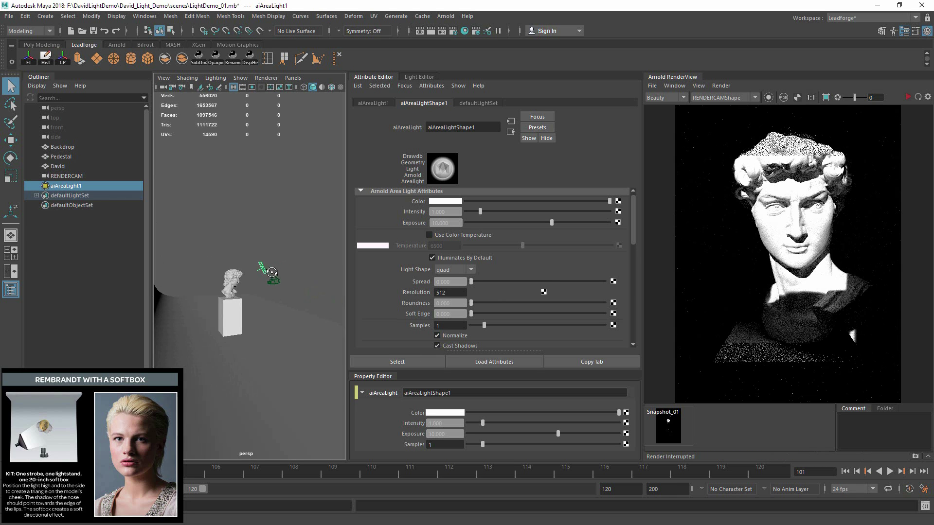
{"action": "key", "text": "r"}
{"action": "left_click_drag", "start_coordinate": [265, 269], "coordinate": [253, 316]}
{"action": "key", "text": "e"}
{"action": "key", "text": "q"}
{"action": "left_click", "coordinate": [300, 291]}
{"action": "left_click_drag", "start_coordinate": [265, 284], "coordinate": [237, 217], "text": "alt"}
{"action": "left_click", "coordinate": [292, 233]}
{"action": "key", "text": "w"}
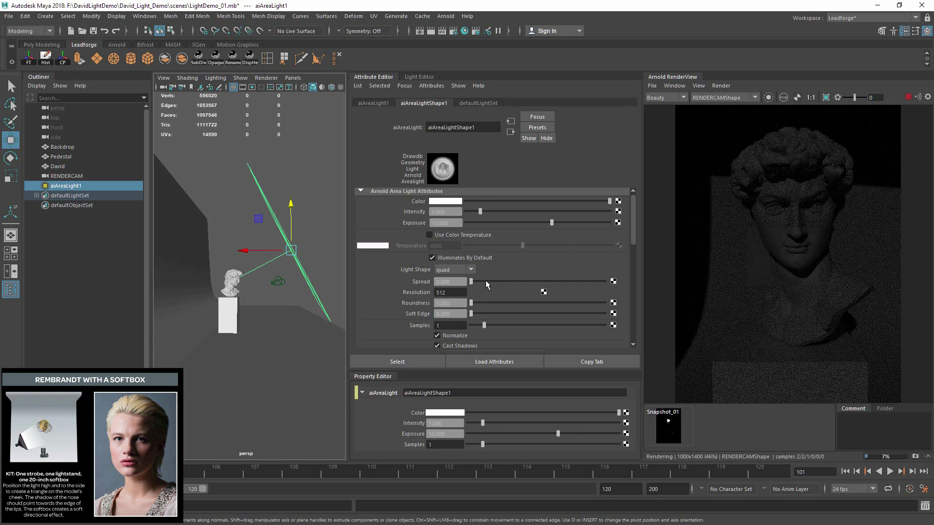
{"action": "left_click", "coordinate": [907, 97]}
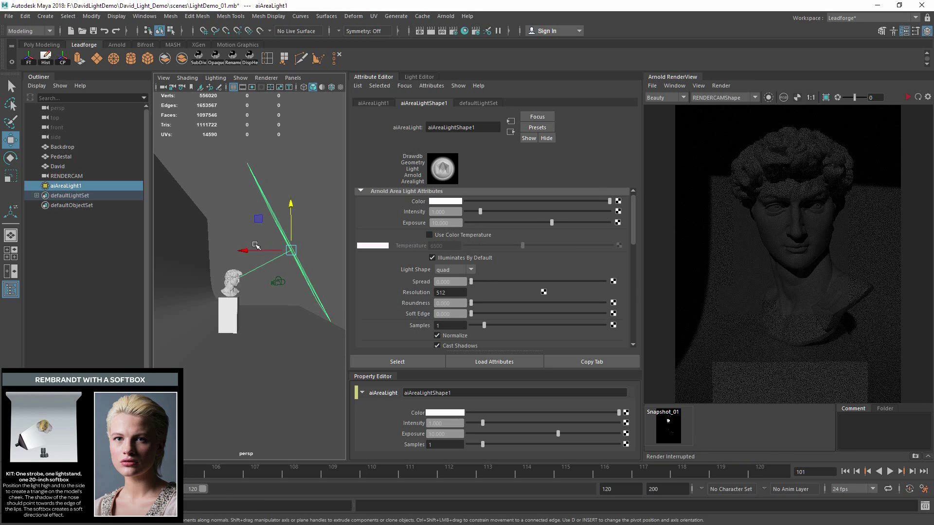
Shrink the area light to a tiny size and test the narrow beam in the Arnold render
{"action": "left_click_drag", "start_coordinate": [255, 246], "coordinate": [294, 254], "text": "alt"}
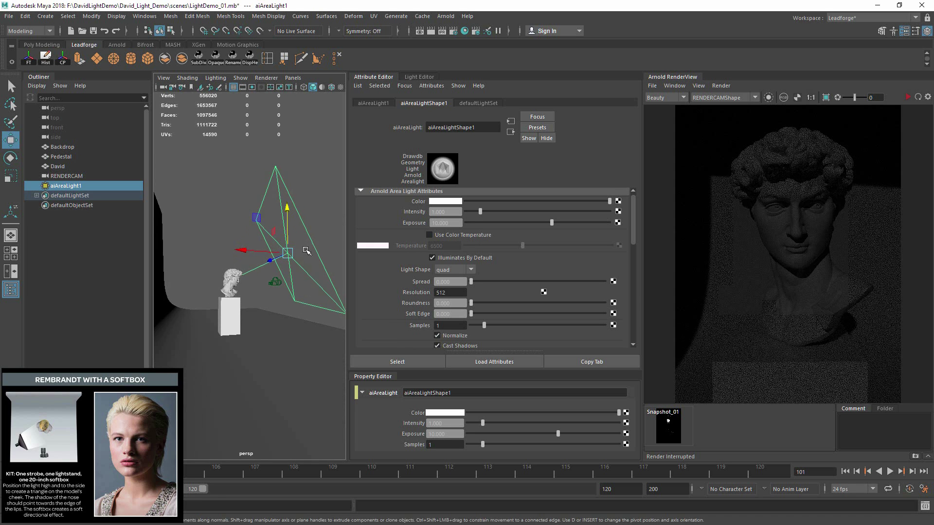
{"action": "mouse_move", "coordinate": [300, 254]}
{"action": "left_mouse_down", "text": "alt"}
{"action": "mouse_move", "coordinate": [229, 271]}
{"action": "mouse_move", "coordinate": [297, 262]}
{"action": "left_mouse_up", "text": "alt"}
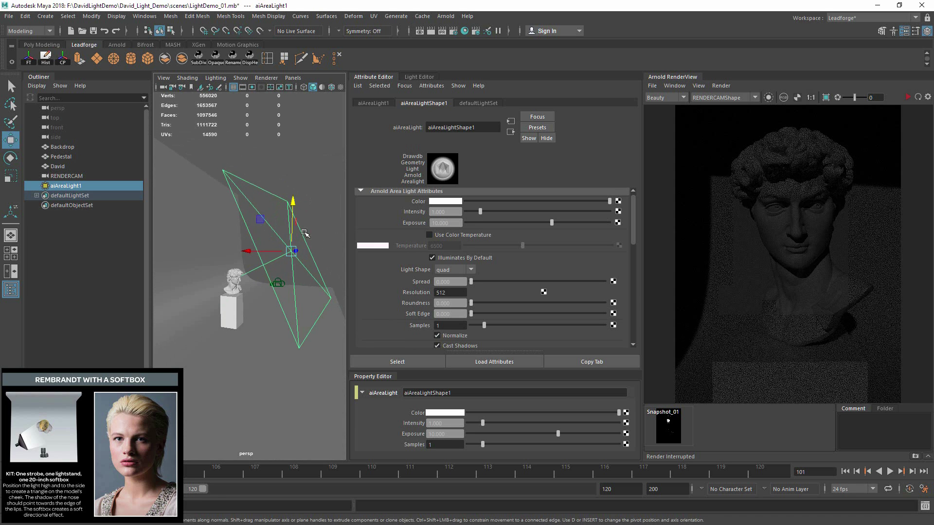
{"action": "key", "text": "r"}
{"action": "left_click_drag", "start_coordinate": [283, 255], "coordinate": [272, 271]}
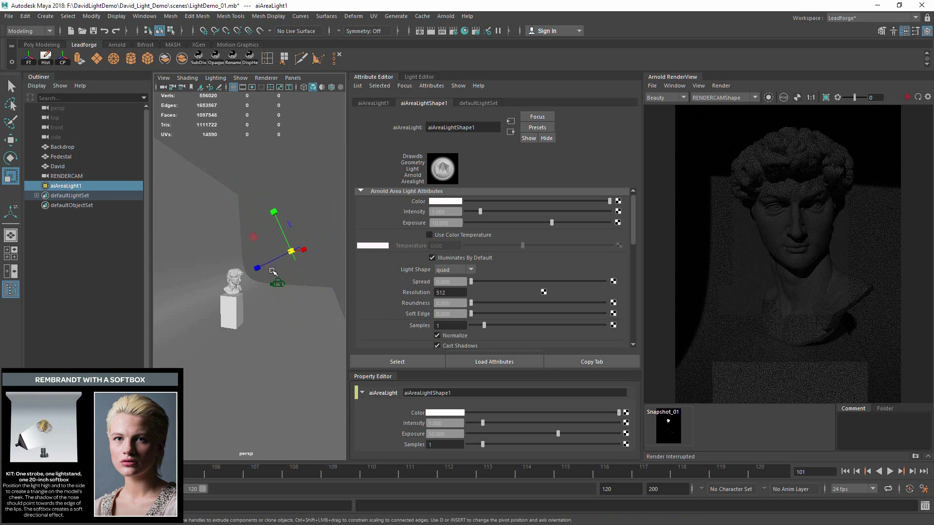
{"action": "left_click", "coordinate": [907, 96]}
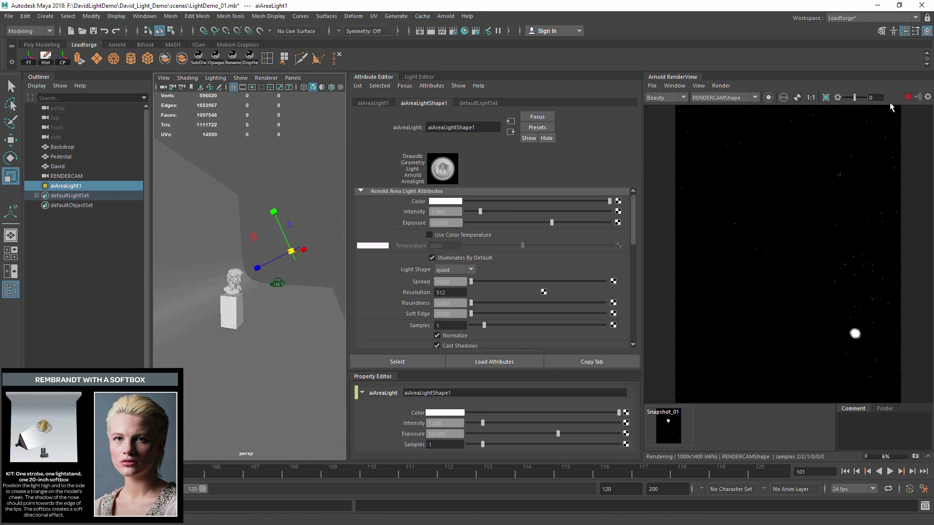
{"action": "left_click", "coordinate": [902, 96]}
Scale the area light back up until it towers over the bust and pedestal, and run a short test render
{"action": "left_click_drag", "start_coordinate": [291, 252], "coordinate": [473, 256]}
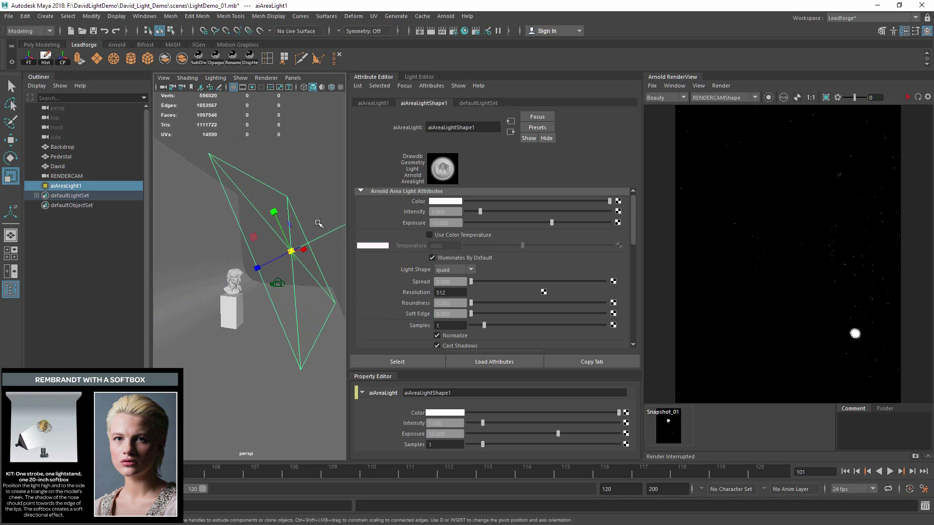
{"action": "left_click", "coordinate": [908, 98]}
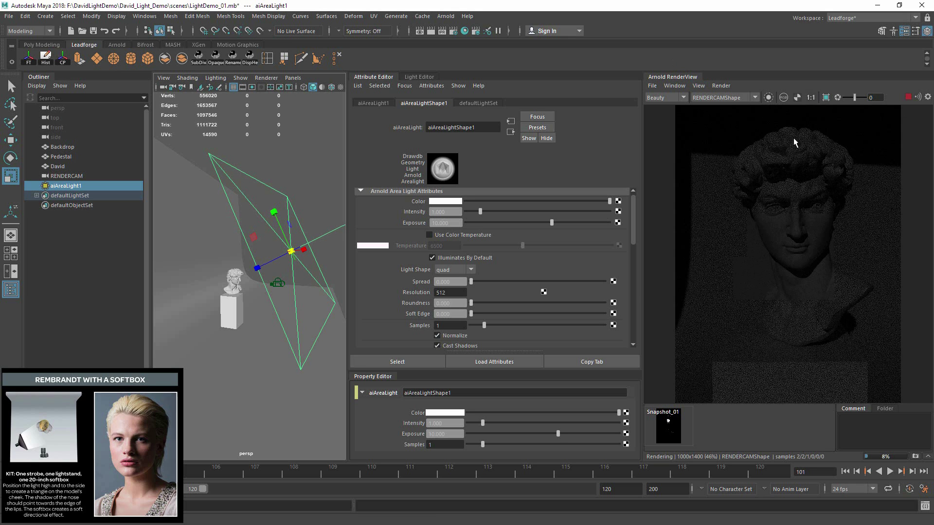
{"action": "left_click", "coordinate": [907, 97]}
Scale the area light down to slightly larger than the bust, raise its spread slightly above 0, and test the render
{"action": "left_click_drag", "start_coordinate": [291, 251], "coordinate": [321, 305]}
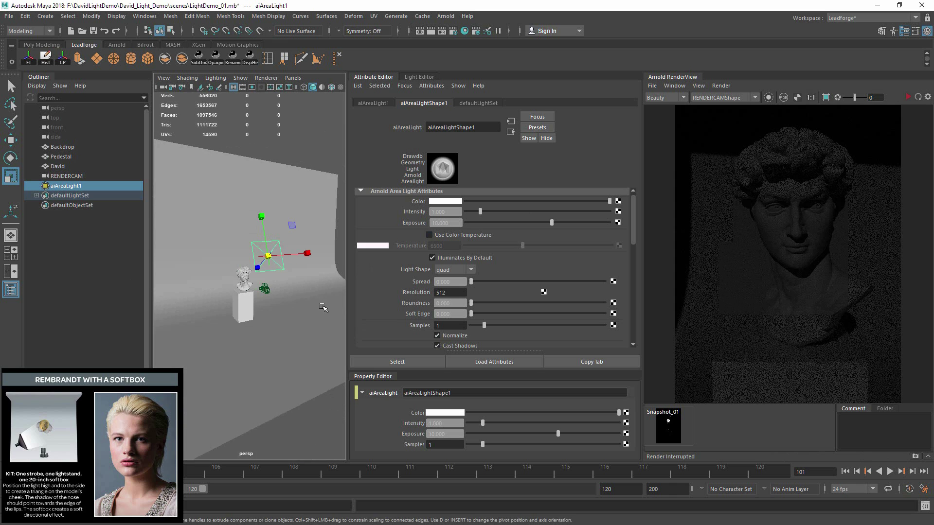
{"action": "left_click", "coordinate": [907, 97]}
{"action": "mouse_move", "coordinate": [471, 281]}
{"action": "left_mouse_down"}
{"action": "mouse_move", "coordinate": [495, 280]}
{"action": "mouse_move", "coordinate": [479, 280]}
{"action": "left_mouse_up"}
{"action": "left_click_drag", "start_coordinate": [267, 272], "coordinate": [291, 274], "text": "alt"}
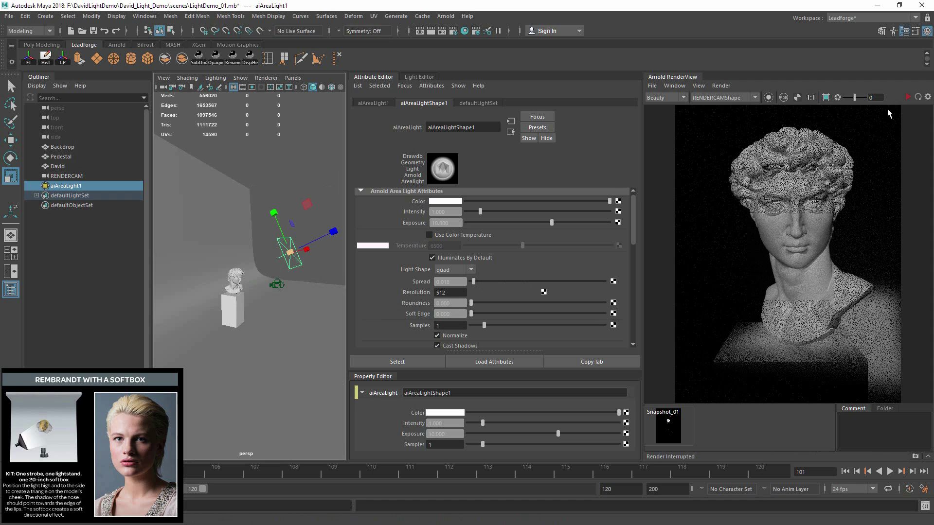
{"action": "mouse_move", "coordinate": [325, 265]}
{"action": "left_mouse_down", "text": "alt"}
{"action": "mouse_move", "coordinate": [266, 287]}
{"action": "mouse_move", "coordinate": [328, 264]}
{"action": "mouse_move", "coordinate": [348, 288]}
{"action": "mouse_move", "coordinate": [321, 272]}
{"action": "left_mouse_up", "text": "alt"}
Look through the area light with David selected, and orbit and pull the light far back from the bust during the render
{"action": "key", "text": "e"}
{"action": "key", "text": "q"}
{"action": "key", "text": "r"}
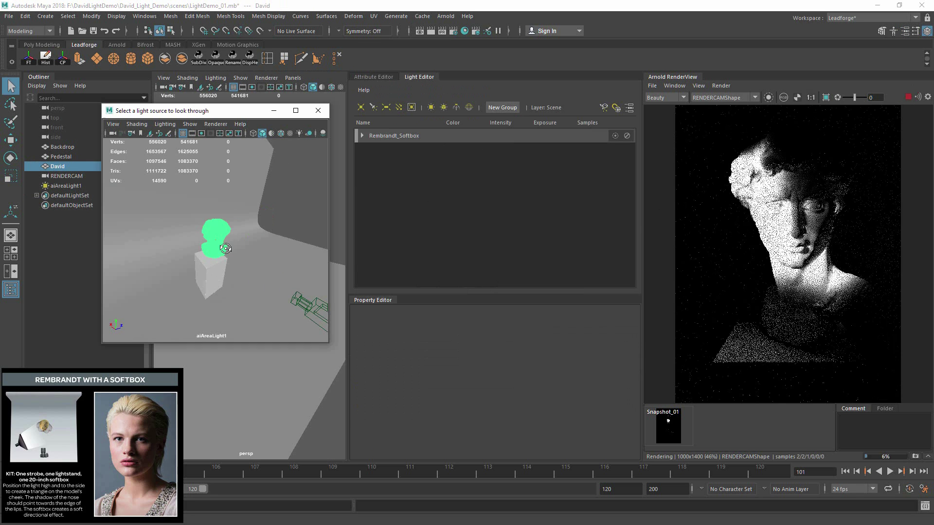
{"action": "left_click_drag", "start_coordinate": [225, 248], "coordinate": [229, 240], "text": "alt"}
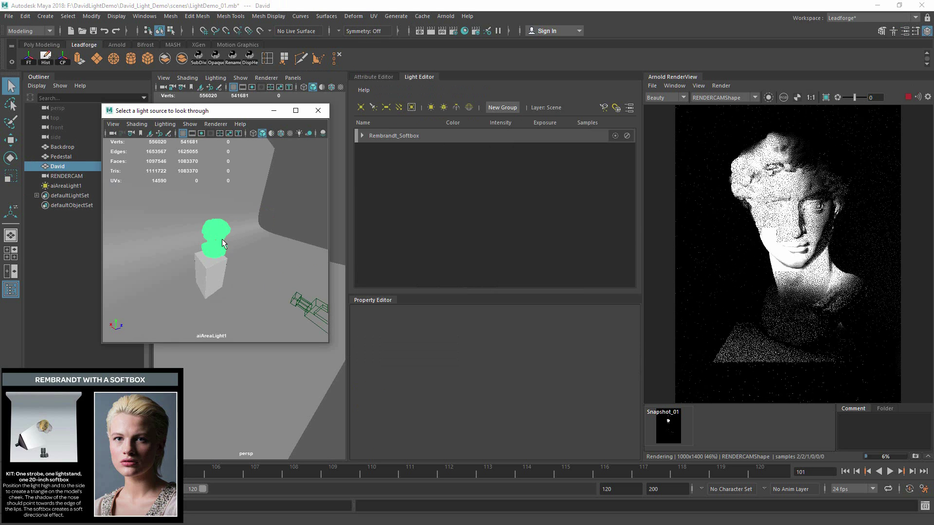
{"action": "mouse_move", "coordinate": [310, 230]}
{"action": "right_mouse_down", "text": "alt"}
{"action": "mouse_move", "coordinate": [380, 223]}
{"action": "mouse_move", "coordinate": [310, 239]}
{"action": "right_mouse_up", "text": "alt"}
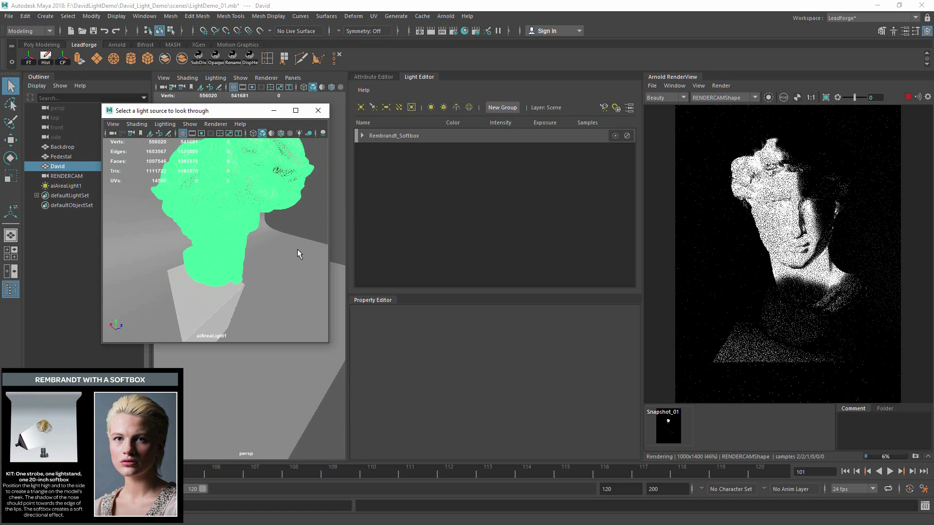
{"action": "right_click_drag", "start_coordinate": [253, 248], "coordinate": [116, 245], "text": "alt"}
{"action": "right_click_drag", "start_coordinate": [181, 240], "coordinate": [135, 246], "text": "alt"}
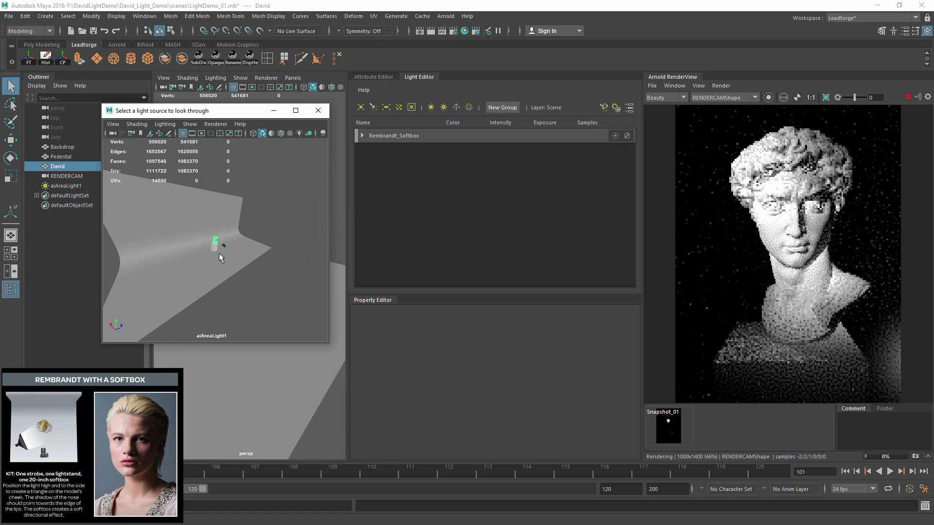
{"action": "right_click_drag", "start_coordinate": [247, 256], "coordinate": [161, 250], "text": "alt"}
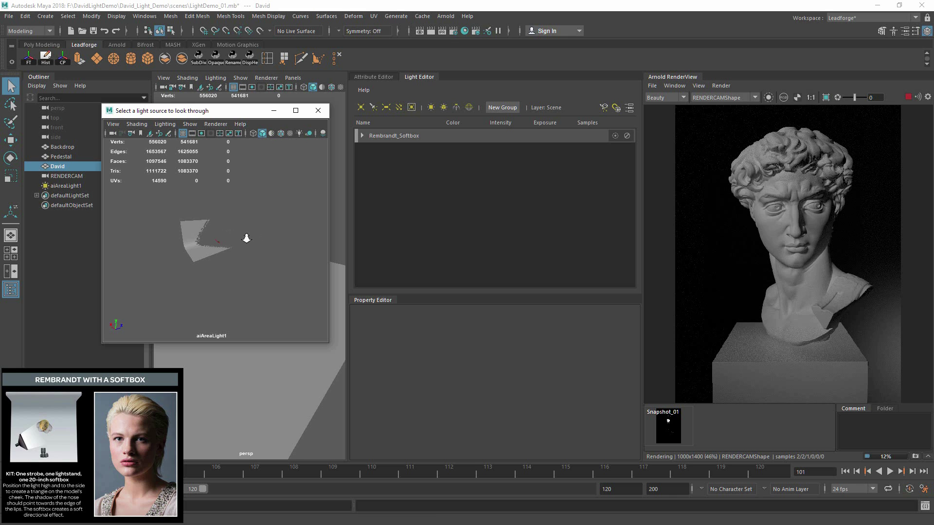
Bring the area light back towards David through its look-through view and orbit it around the bust
{"action": "scroll", "coordinate": [246, 238], "scroll_direction": "up", "scroll_amount": 4}
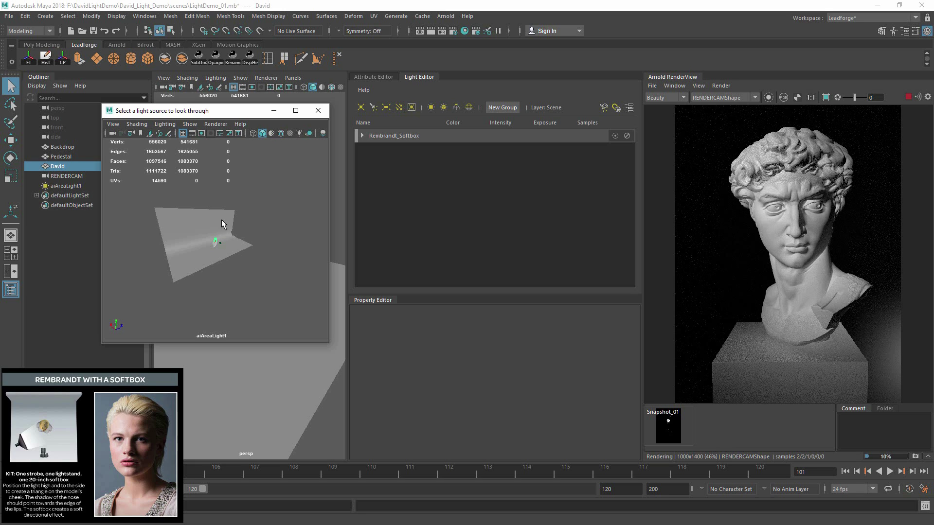
{"action": "left_click", "coordinate": [206, 241]}
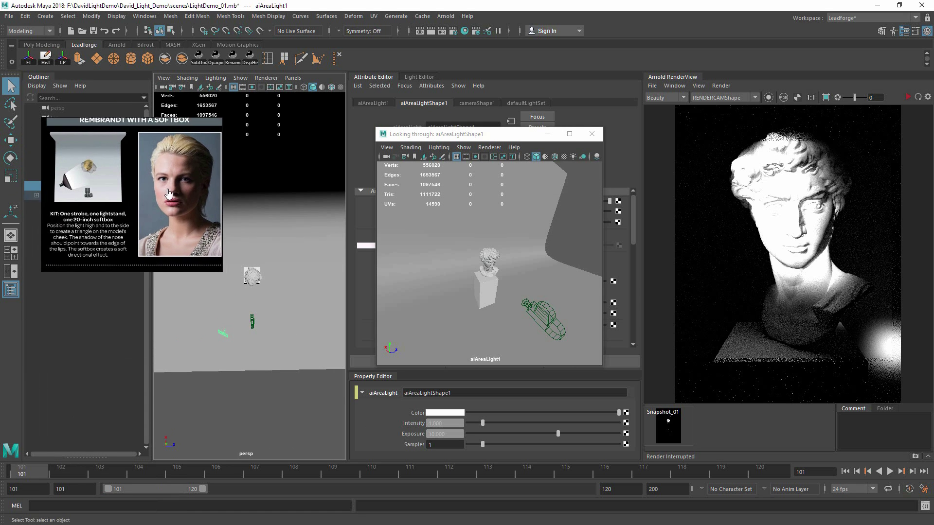
{"action": "left_click_drag", "start_coordinate": [526, 287], "coordinate": [461, 266], "text": "alt"}
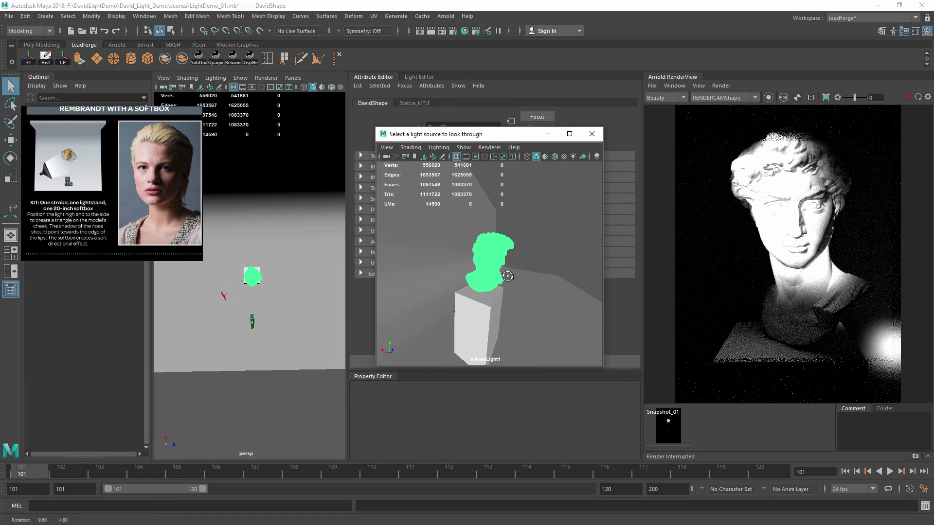
{"action": "left_click_drag", "start_coordinate": [509, 277], "coordinate": [505, 267], "text": "alt"}
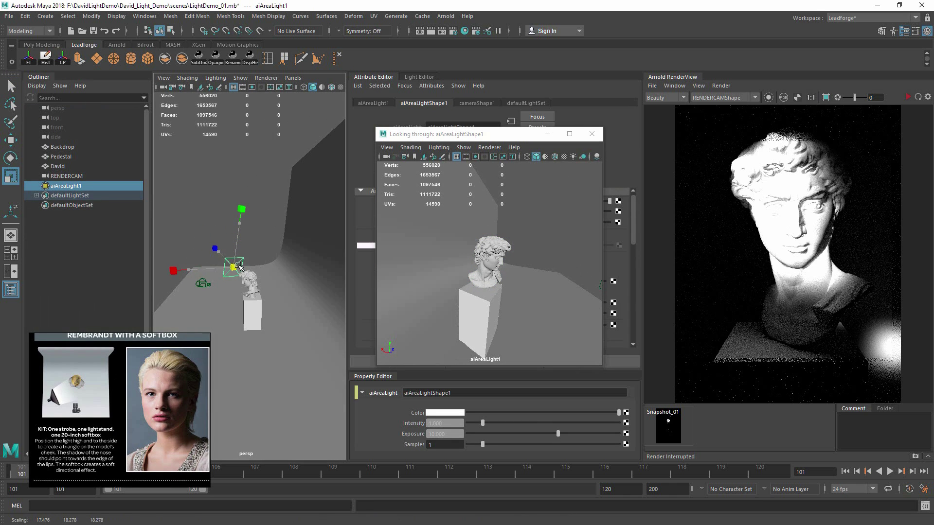
Scale up the area light, restart the Arnold render and raise the light's spread to about 0.42
{"action": "left_click_drag", "start_coordinate": [238, 266], "coordinate": [334, 264]}
{"action": "left_click_drag", "start_coordinate": [523, 135], "coordinate": [257, 57]}
{"action": "left_click", "coordinate": [908, 96]}
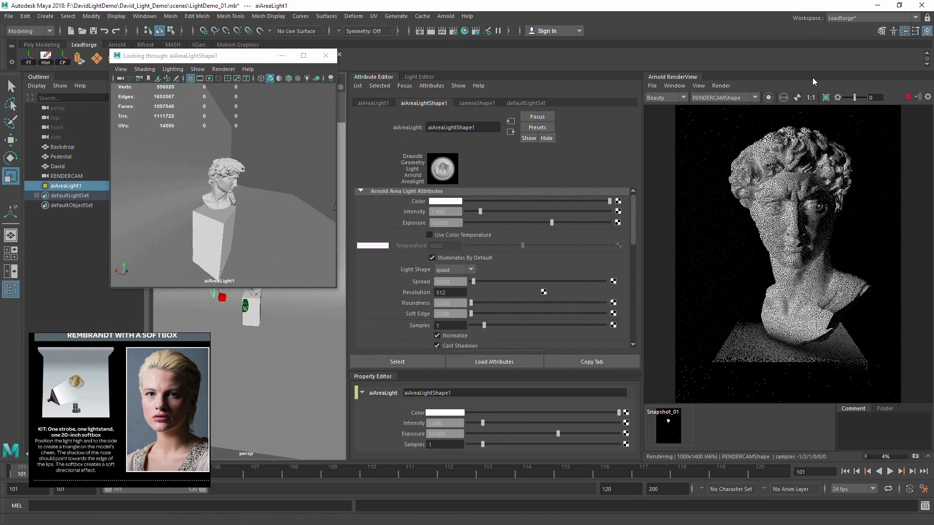
{"action": "left_click_drag", "start_coordinate": [474, 281], "coordinate": [515, 281]}
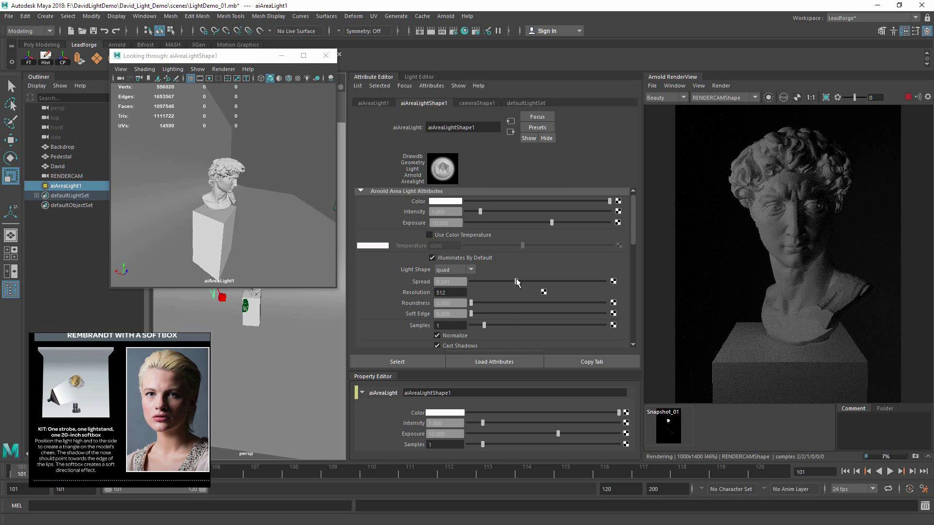
{"action": "left_click_drag", "start_coordinate": [516, 281], "coordinate": [526, 281]}
Set the area light's exposure to 15 and reduce it to about 12.2 while checking the render
{"action": "left_click_drag", "start_coordinate": [453, 223], "coordinate": [423, 223]}
{"action": "type", "text": "1"}
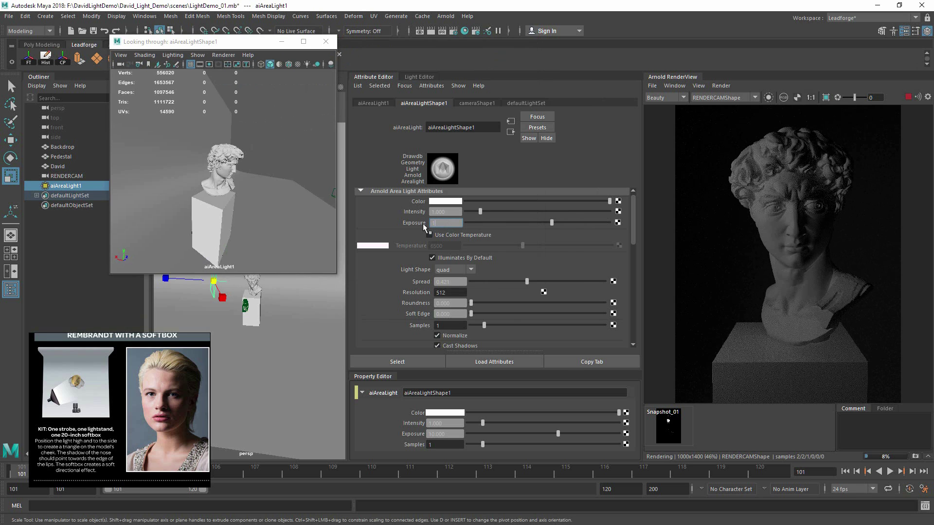
{"action": "type", "text": "5"}
{"action": "key", "text": "Return"}
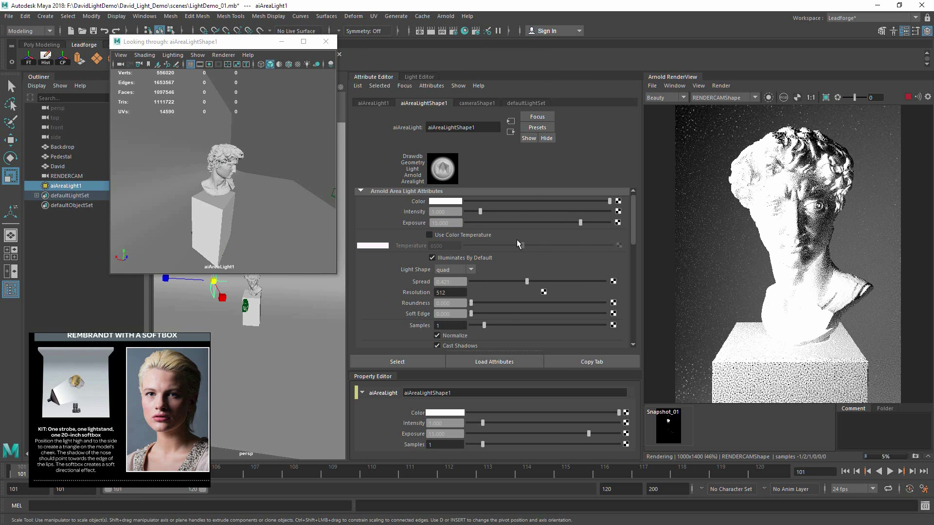
{"action": "left_click_drag", "start_coordinate": [352, 226], "coordinate": [311, 227], "text": "ctrl"}
Orbit the area light around the bust, lower its spread and reduce the exposure to about 11.5
{"action": "left_click_drag", "start_coordinate": [245, 187], "coordinate": [282, 192], "text": "alt"}
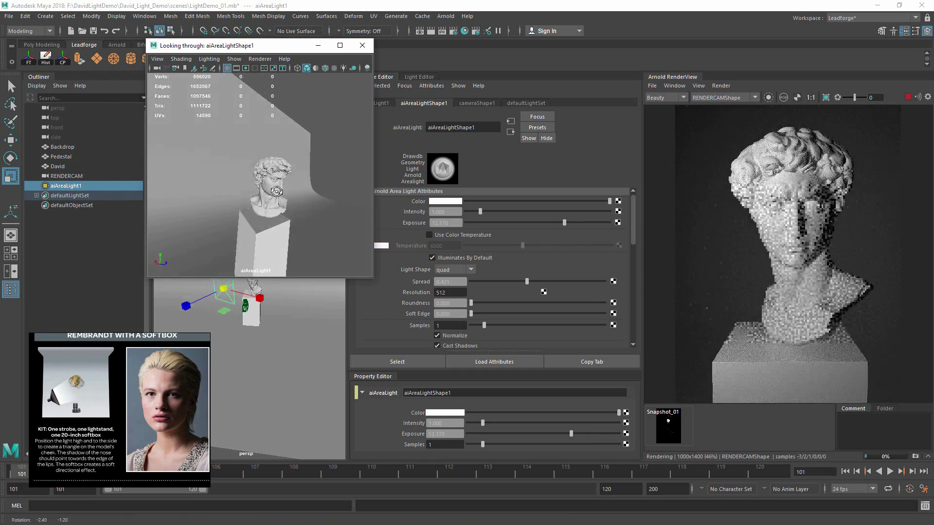
{"action": "left_click_drag", "start_coordinate": [526, 281], "coordinate": [509, 281]}
{"action": "left_click_drag", "start_coordinate": [564, 222], "coordinate": [560, 223]}
Pull the area light farther back from the bust, orbit it and reduce its spread to about 0.18
{"action": "right_click_drag", "start_coordinate": [273, 195], "coordinate": [243, 194], "text": "alt"}
{"action": "left_click_drag", "start_coordinate": [252, 45], "coordinate": [469, 31]}
{"action": "left_click_drag", "start_coordinate": [306, 209], "coordinate": [323, 254], "text": "alt"}
{"action": "left_click_drag", "start_coordinate": [438, 31], "coordinate": [198, 55]}
{"action": "left_click_drag", "start_coordinate": [509, 282], "coordinate": [499, 281]}
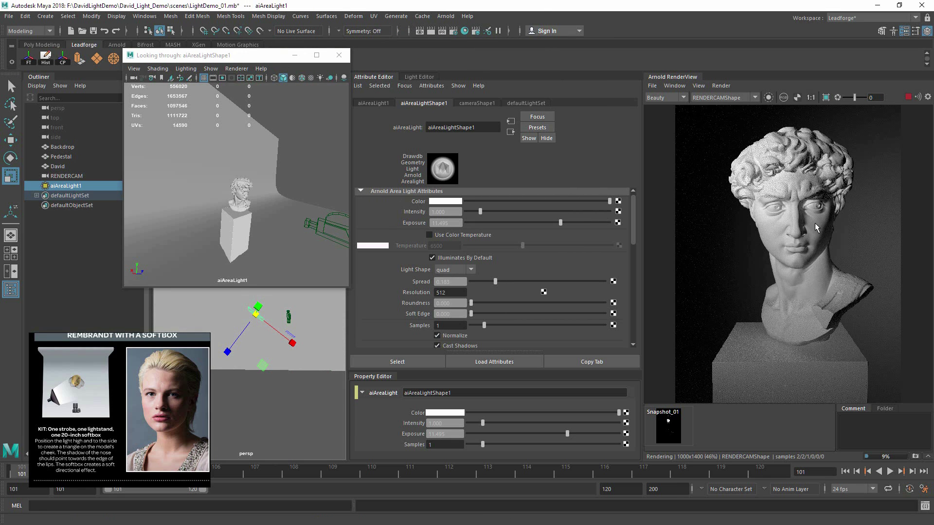
Orbit and pan the area light to re-aim it at the bust, and move it slightly closer
{"action": "left_click", "coordinate": [267, 231]}
{"action": "left_click_drag", "start_coordinate": [267, 231], "coordinate": [255, 217], "text": "alt"}
{"action": "middle_click_drag", "start_coordinate": [255, 217], "coordinate": [234, 212], "text": "alt"}
{"action": "left_click_drag", "start_coordinate": [234, 55], "coordinate": [242, 59]}
{"action": "right_click_drag", "start_coordinate": [263, 217], "coordinate": [284, 199], "text": "alt"}
{"action": "key", "text": "q"}
{"action": "left_click", "coordinate": [252, 187]}
{"action": "left_click_drag", "start_coordinate": [285, 199], "coordinate": [262, 204], "text": "alt"}
Set the specular roughness of the pedestal's Pedistool material to 1 and restart the render
{"action": "left_click", "coordinate": [238, 238]}
{"action": "left_click", "coordinate": [417, 103]}
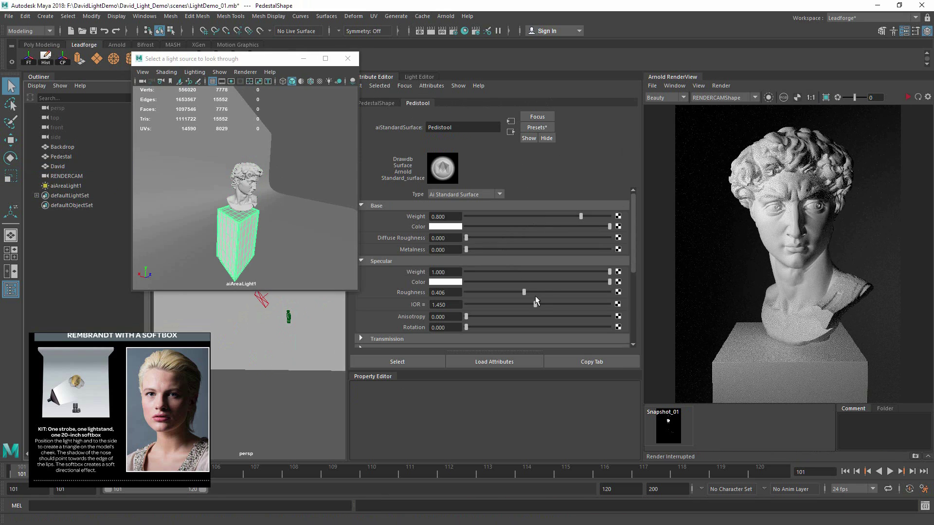
{"action": "left_click", "coordinate": [568, 292]}
{"action": "left_click_drag", "start_coordinate": [593, 291], "coordinate": [611, 292]}
{"action": "left_click", "coordinate": [907, 97]}
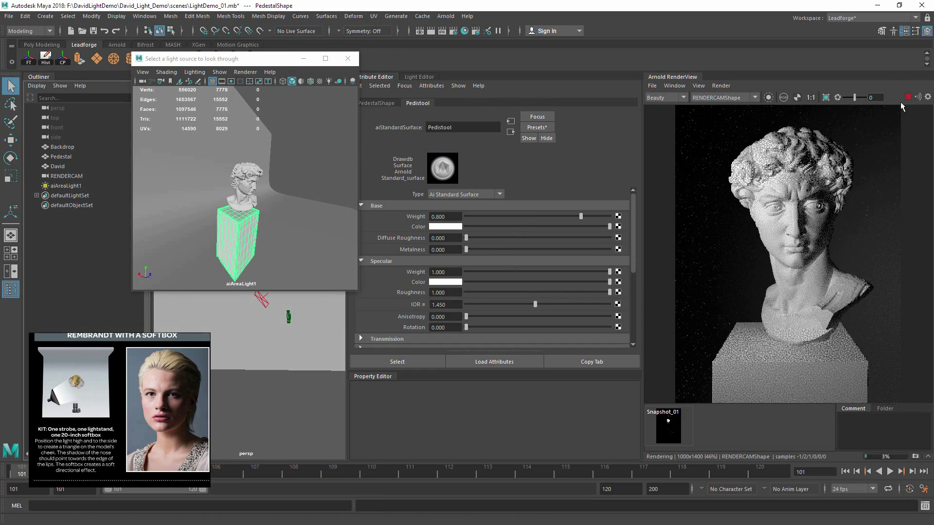
Reselect aiAreaLight1, orbit it around the bust and go to its light filter settings
{"action": "left_click", "coordinate": [126, 186]}
{"action": "left_click_drag", "start_coordinate": [246, 210], "coordinate": [334, 240], "text": "alt"}
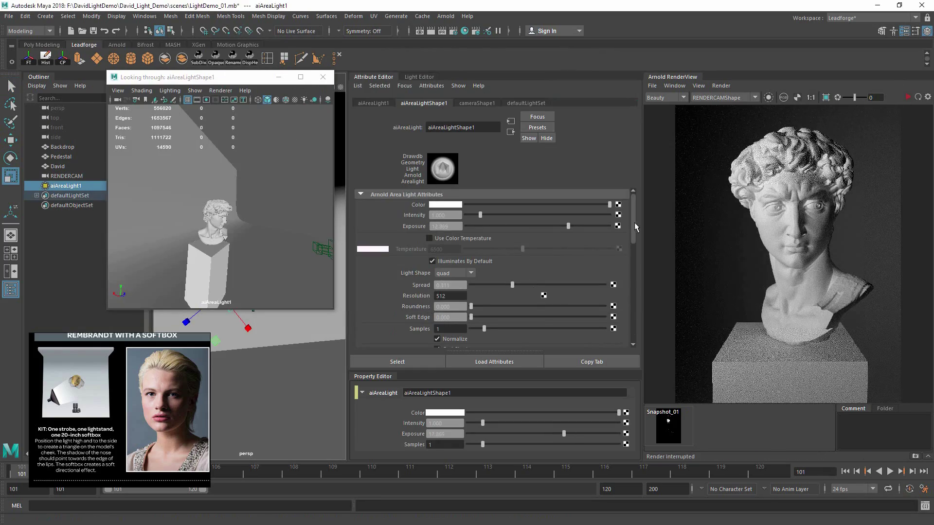
{"action": "left_click_drag", "start_coordinate": [633, 228], "coordinate": [633, 331]}
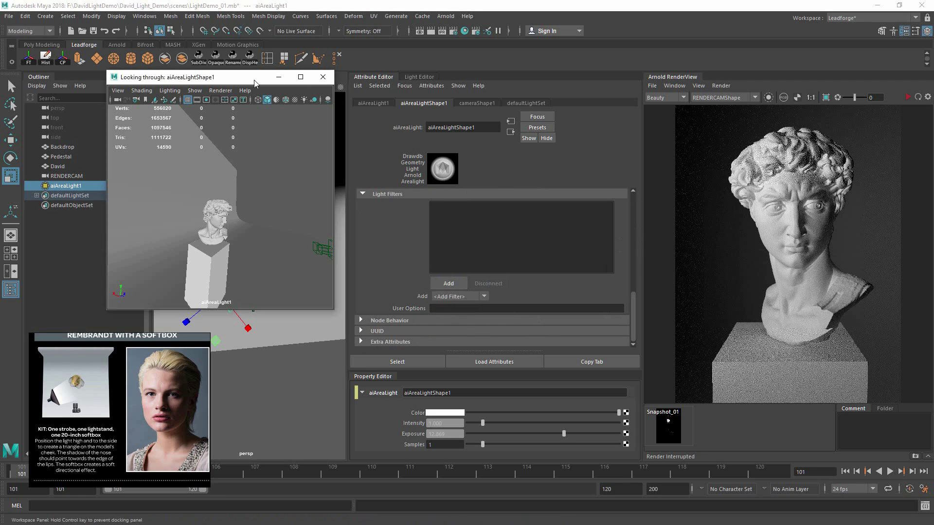
{"action": "left_click_drag", "start_coordinate": [219, 77], "coordinate": [447, 104]}
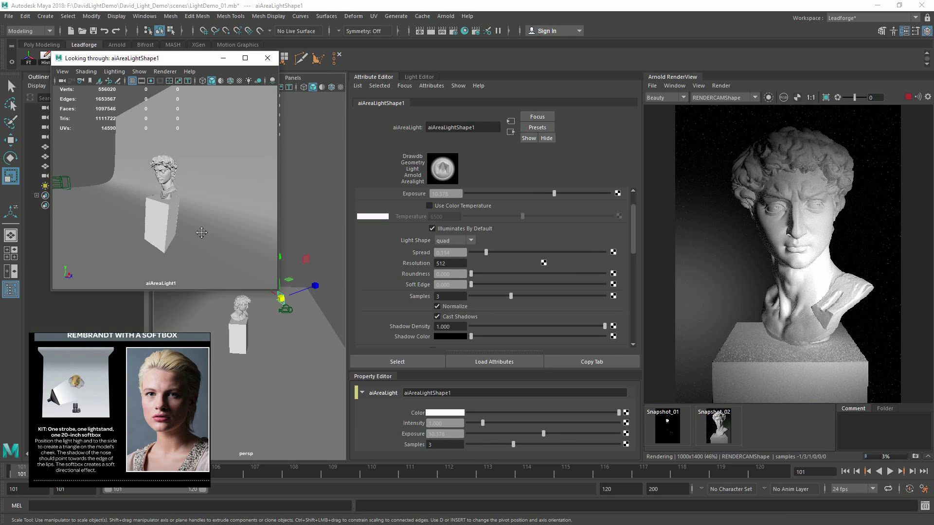
Pan the area light's aim slightly, lower its exposure to about 10.07 and fine-tune its spread
{"action": "mouse_move", "coordinate": [202, 232]}
{"action": "middle_mouse_down", "text": "alt"}
{"action": "mouse_move", "coordinate": [198, 225]}
{"action": "mouse_move", "coordinate": [198, 235]}
{"action": "middle_mouse_up", "text": "alt"}
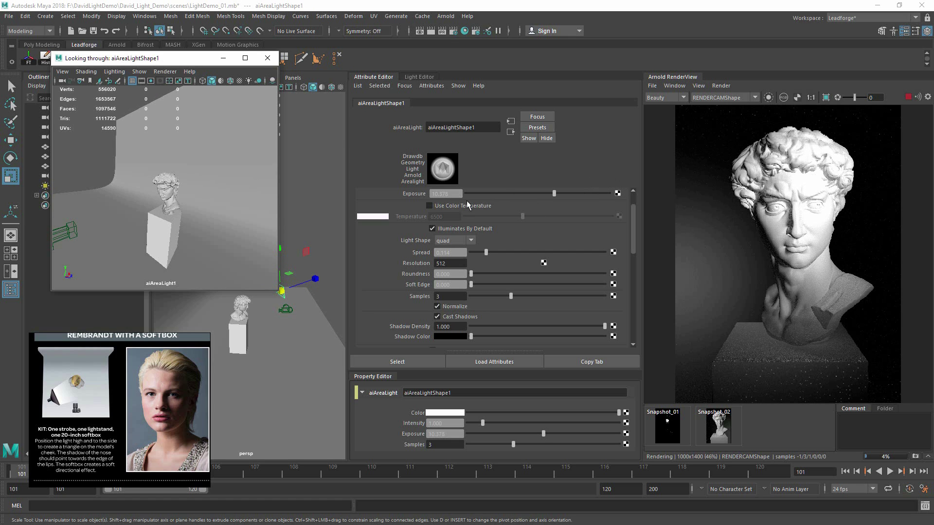
{"action": "left_click_drag", "start_coordinate": [450, 194], "coordinate": [435, 193], "text": "ctrl"}
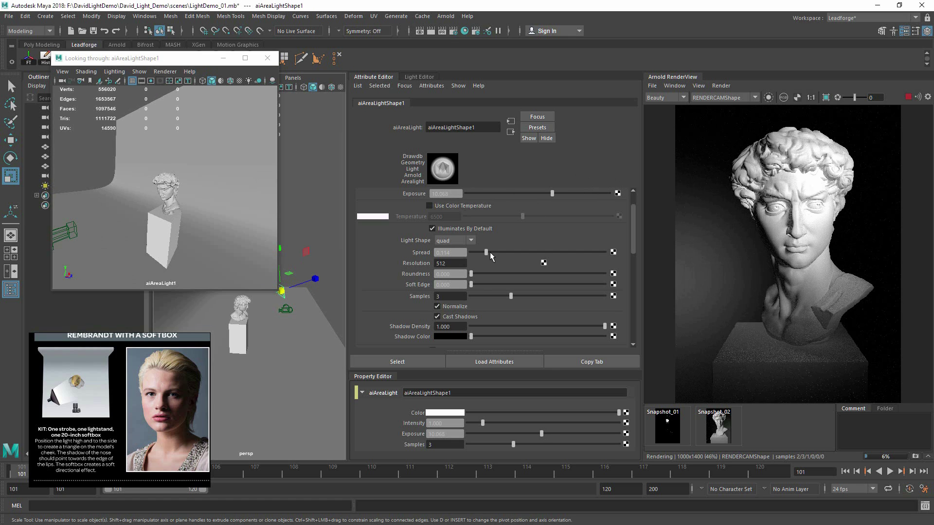
{"action": "left_click_drag", "start_coordinate": [491, 253], "coordinate": [489, 252]}
{"action": "left_click_drag", "start_coordinate": [633, 224], "coordinate": [640, 304]}
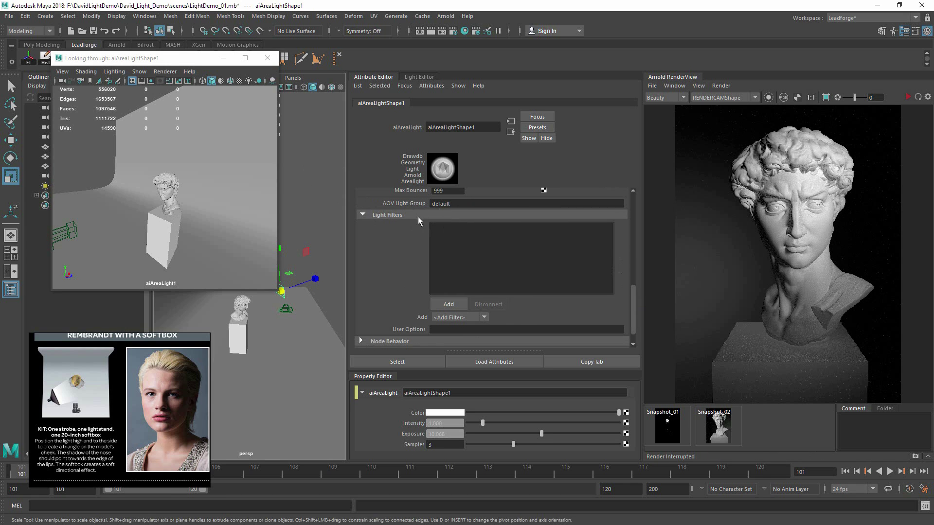
{"action": "left_click", "coordinate": [454, 304]}
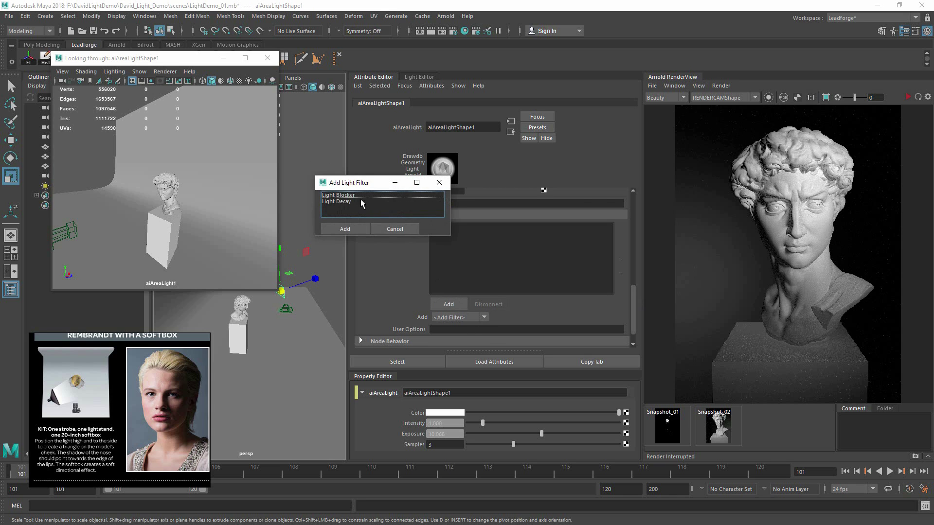
{"action": "left_click", "coordinate": [394, 229]}
{"action": "left_click", "coordinate": [447, 305]}
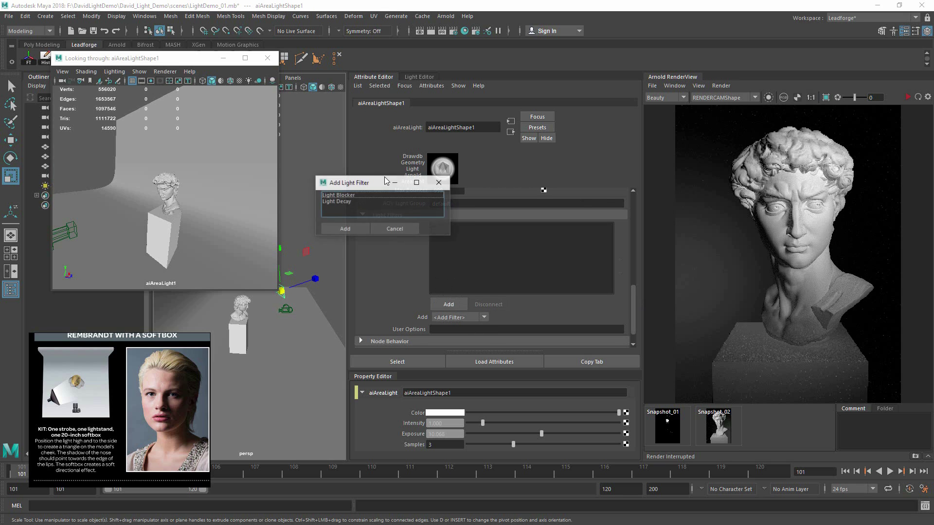
{"action": "left_click", "coordinate": [400, 232]}
Add an aiLightBlocker filter to the area light and rename its transform to Blocker01
{"action": "left_click", "coordinate": [484, 318]}
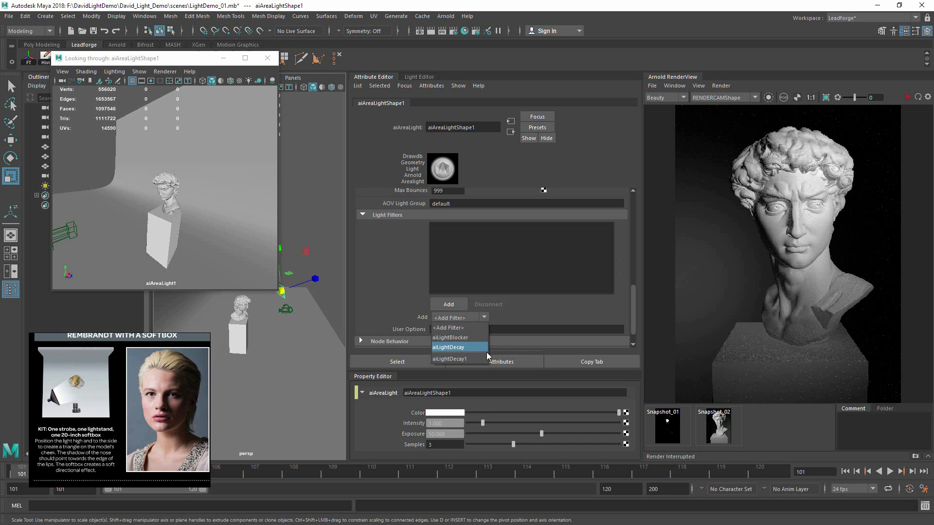
{"action": "left_click", "coordinate": [464, 337]}
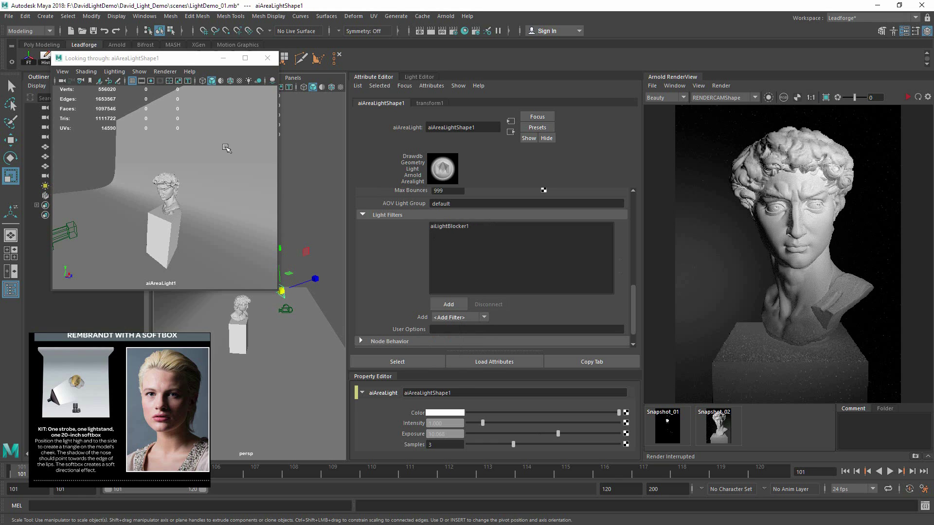
{"action": "left_click_drag", "start_coordinate": [152, 58], "coordinate": [456, 55]}
{"action": "left_click", "coordinate": [77, 197]}
{"action": "double_click", "coordinate": [81, 200]}
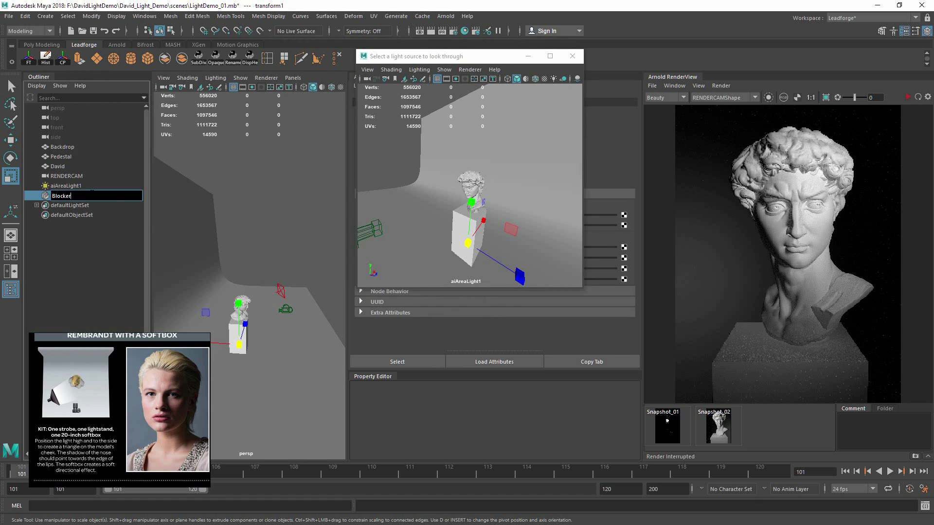
{"action": "key", "text": "Return"}
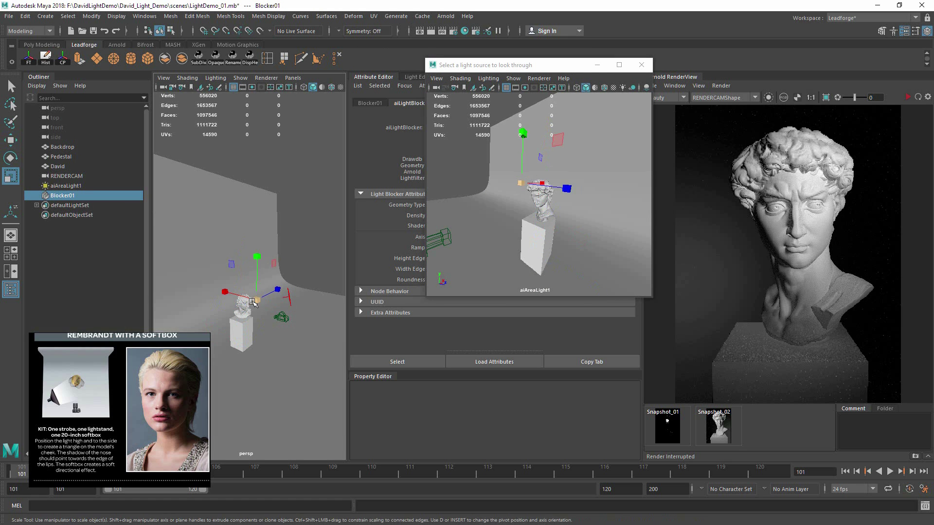
Scale Blocker01 up around David's head, shift it sideways to cover half the face, and close the look-through view
{"action": "left_click_drag", "start_coordinate": [253, 301], "coordinate": [291, 294]}
{"action": "left_click_drag", "start_coordinate": [556, 65], "coordinate": [211, 54]}
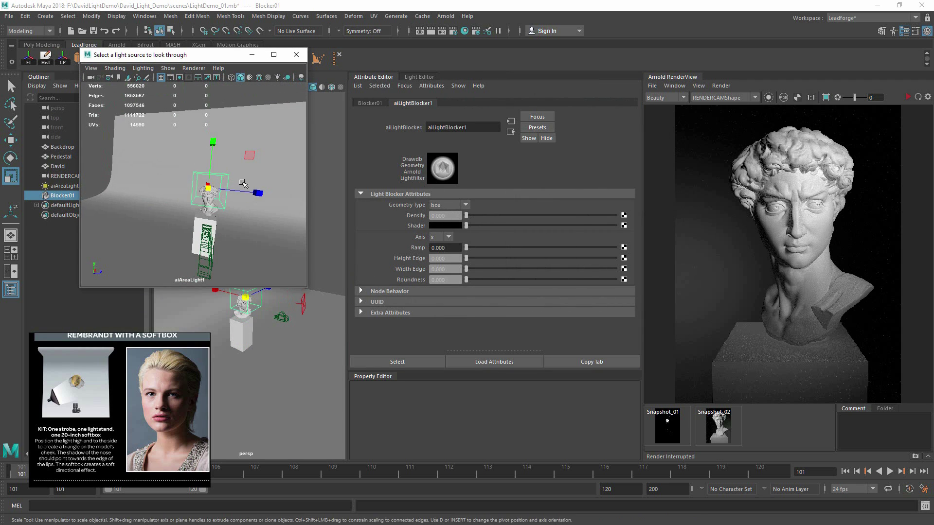
{"action": "key", "text": "w"}
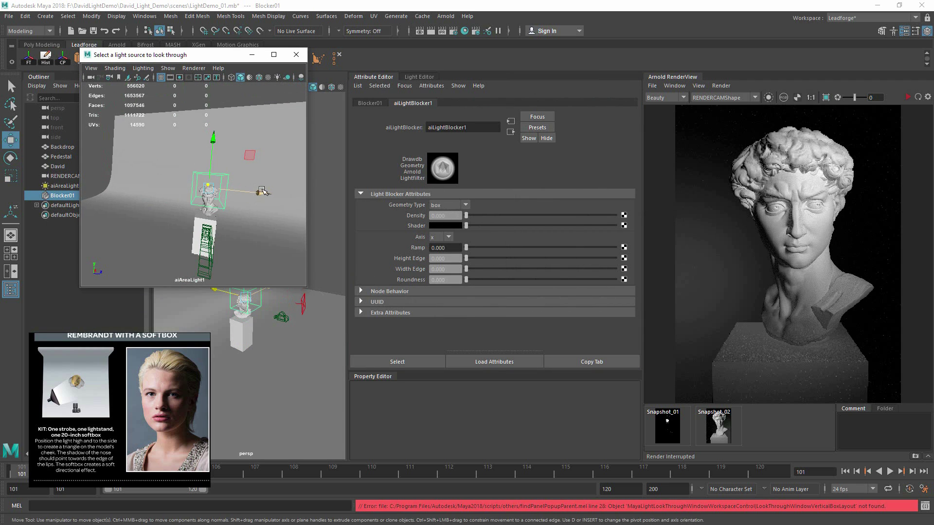
{"action": "left_click_drag", "start_coordinate": [260, 193], "coordinate": [238, 179]}
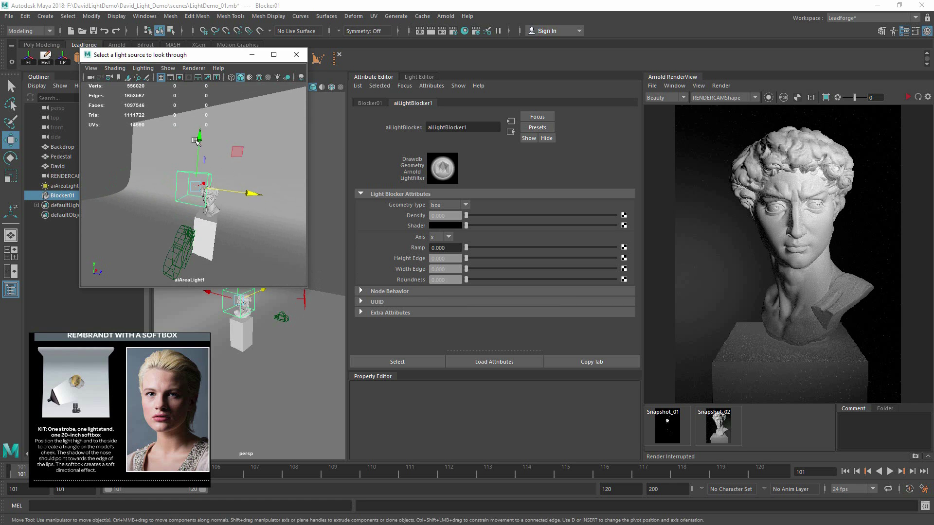
{"action": "left_click", "coordinate": [296, 54]}
Raise the light blocker's density to 1 while rendering, and stop the render
{"action": "left_click_drag", "start_coordinate": [466, 216], "coordinate": [593, 219]}
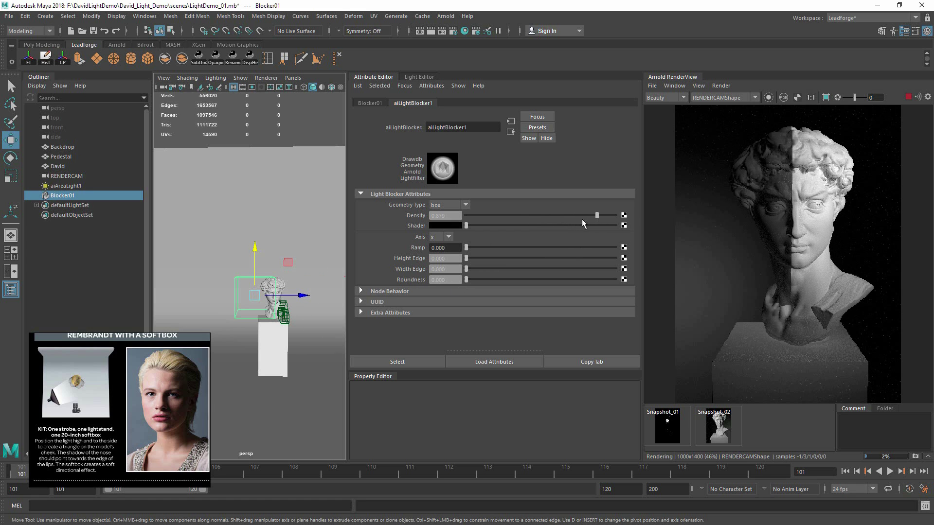
{"action": "left_click_drag", "start_coordinate": [617, 217], "coordinate": [623, 216]}
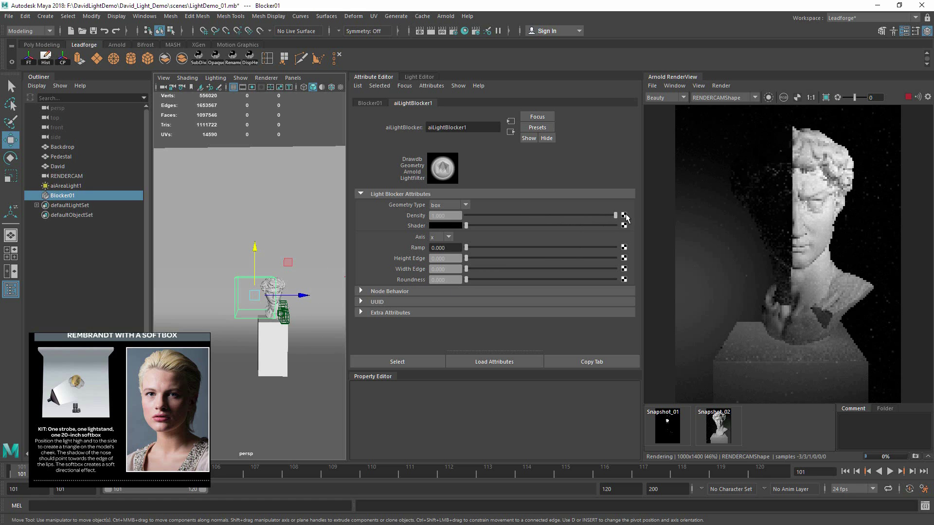
{"action": "left_click", "coordinate": [907, 98]}
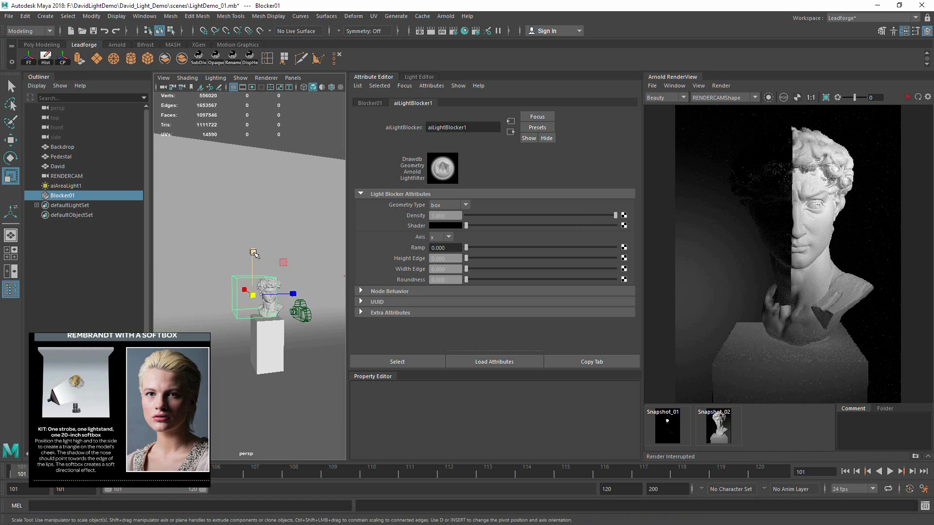
Flatten Blocker01 vertically, position it across David's face and restart the render
{"action": "left_click_drag", "start_coordinate": [253, 253], "coordinate": [253, 273]}
{"action": "left_click_drag", "start_coordinate": [315, 288], "coordinate": [254, 307], "text": "alt"}
{"action": "right_click_drag", "start_coordinate": [253, 306], "coordinate": [282, 306], "text": "alt"}
{"action": "key", "text": "w"}
{"action": "mouse_move", "coordinate": [282, 306]}
{"action": "left_mouse_down", "text": "alt"}
{"action": "mouse_move", "coordinate": [338, 302]}
{"action": "mouse_move", "coordinate": [295, 302]}
{"action": "left_mouse_up", "text": "alt"}
{"action": "left_click", "coordinate": [907, 98]}
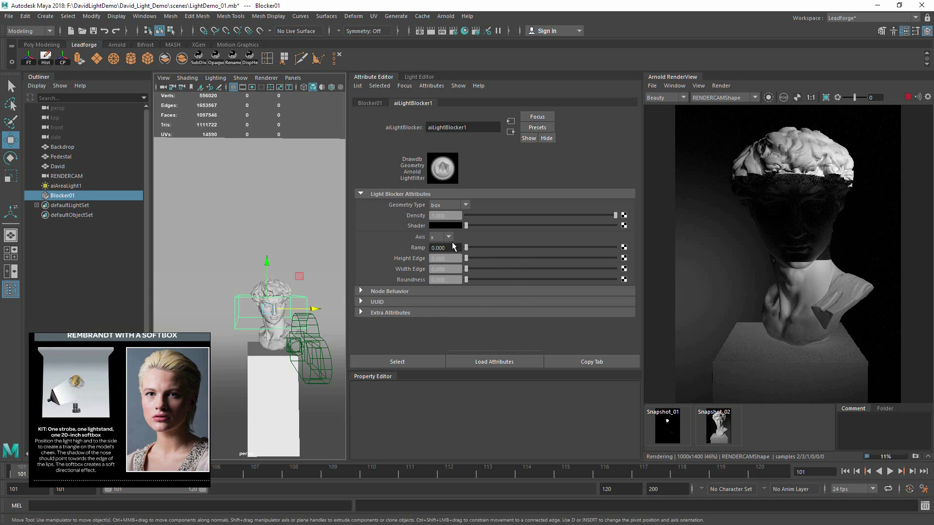
Try the light blocker's ramp, height edge, width edge and roundness in the render, and return them all to 0
{"action": "left_click_drag", "start_coordinate": [466, 248], "coordinate": [617, 246]}
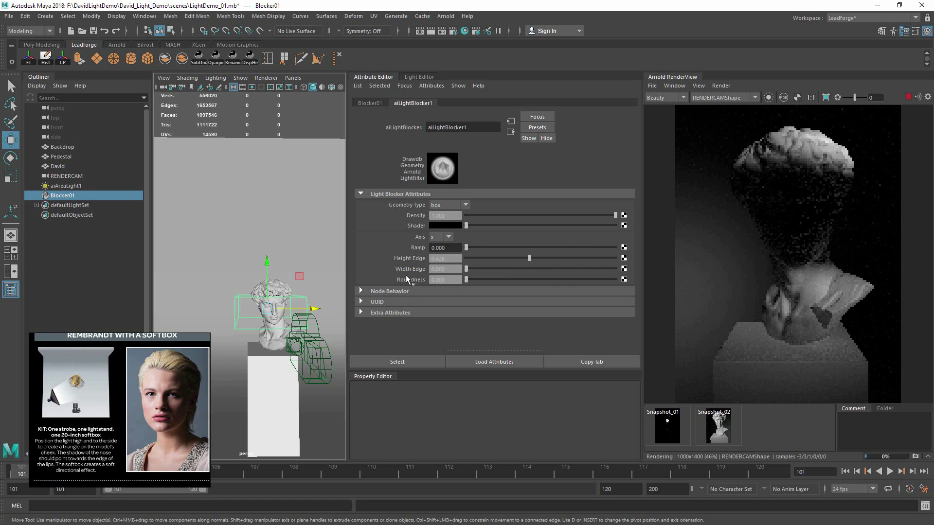
{"action": "left_click_drag", "start_coordinate": [493, 257], "coordinate": [601, 279]}
{"action": "key", "text": "ctrl+z"}
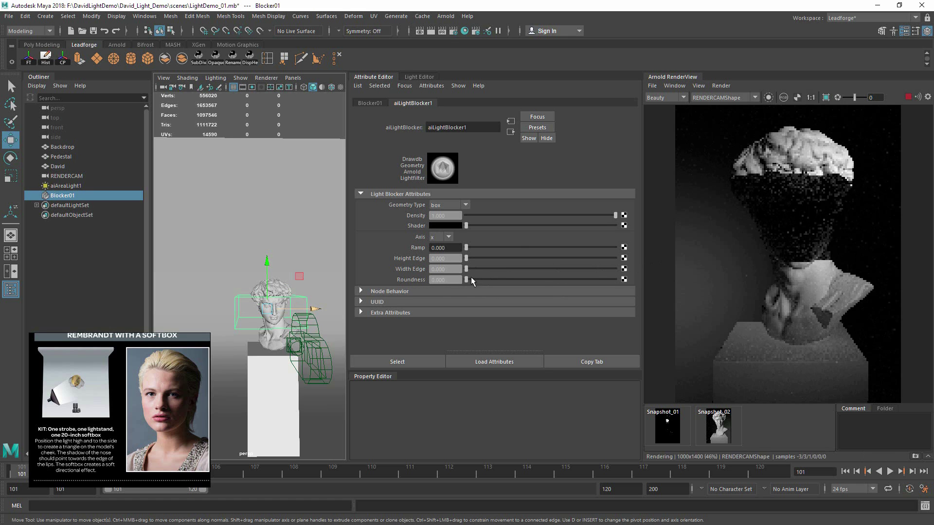
{"action": "left_click_drag", "start_coordinate": [616, 280], "coordinate": [437, 284]}
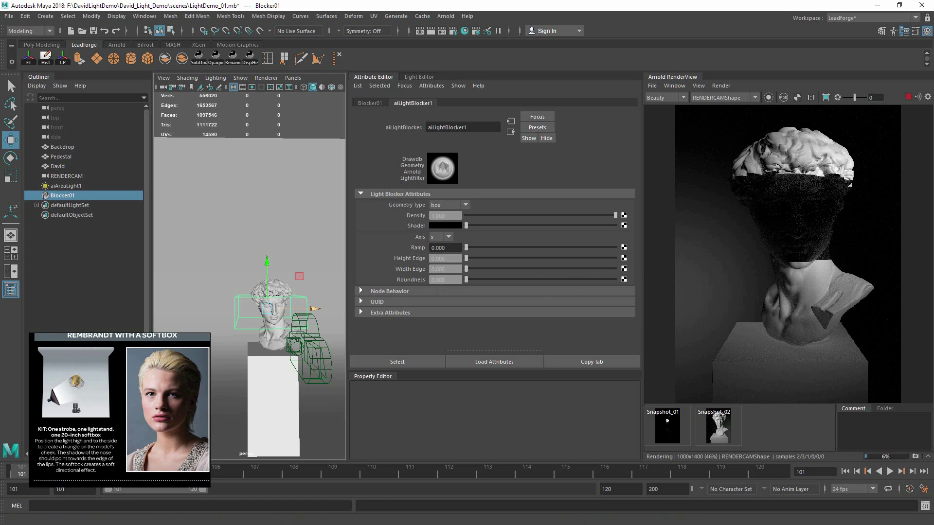
Try the sphere geometry type on aiLightBlocker1 and test it in a render
{"action": "left_click", "coordinate": [456, 206]}
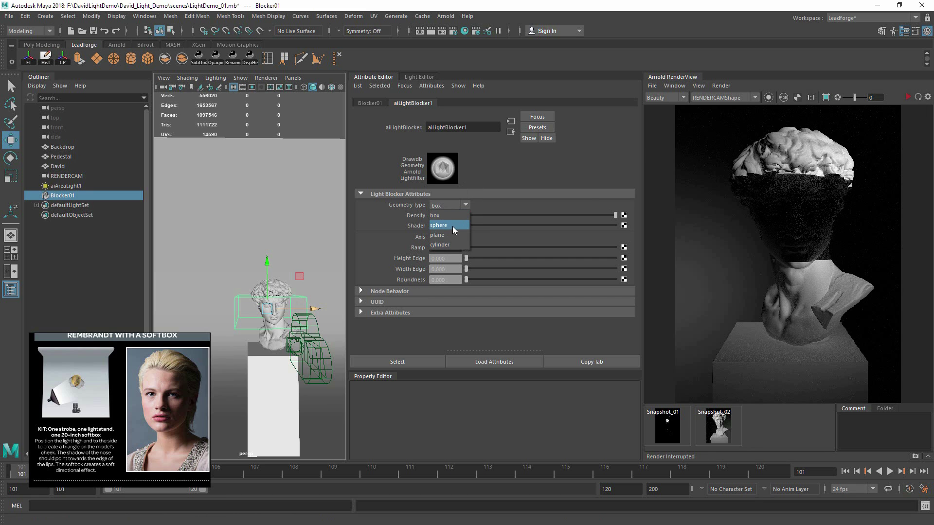
{"action": "left_click", "coordinate": [453, 226]}
{"action": "left_click", "coordinate": [907, 97]}
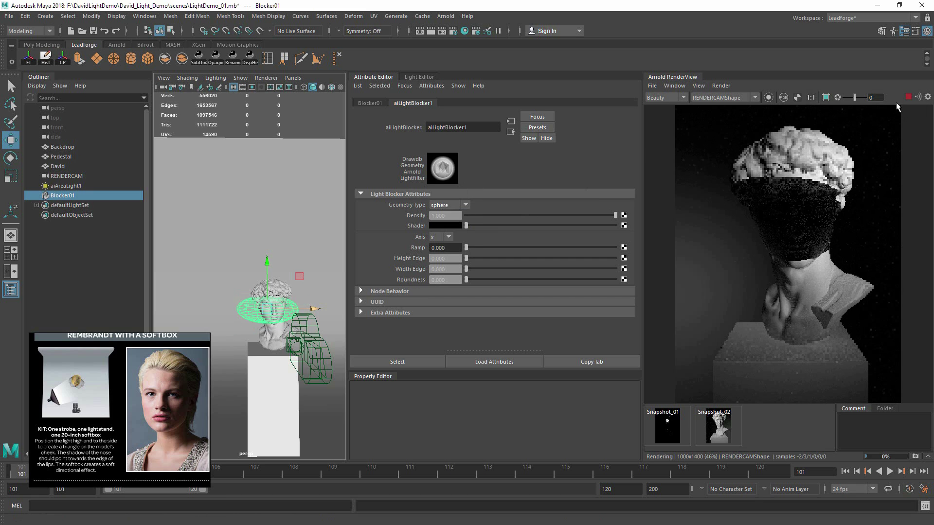
{"action": "left_click_drag", "start_coordinate": [495, 258], "coordinate": [608, 253]}
Try the cylinder geometry type on the light blocker, render it with a raised height edge, and stop the render
{"action": "left_click", "coordinate": [449, 204]}
{"action": "left_click", "coordinate": [459, 244]}
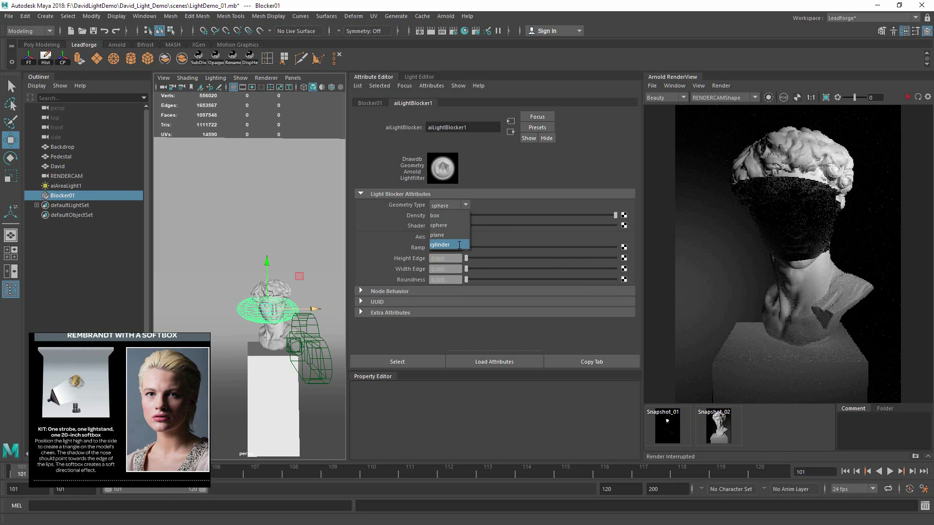
{"action": "left_click", "coordinate": [908, 99]}
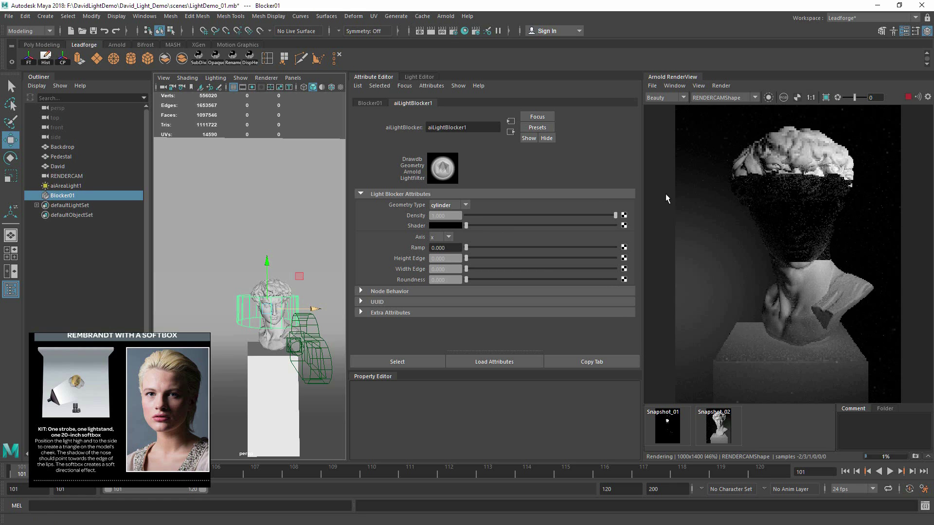
{"action": "left_click_drag", "start_coordinate": [534, 255], "coordinate": [554, 253]}
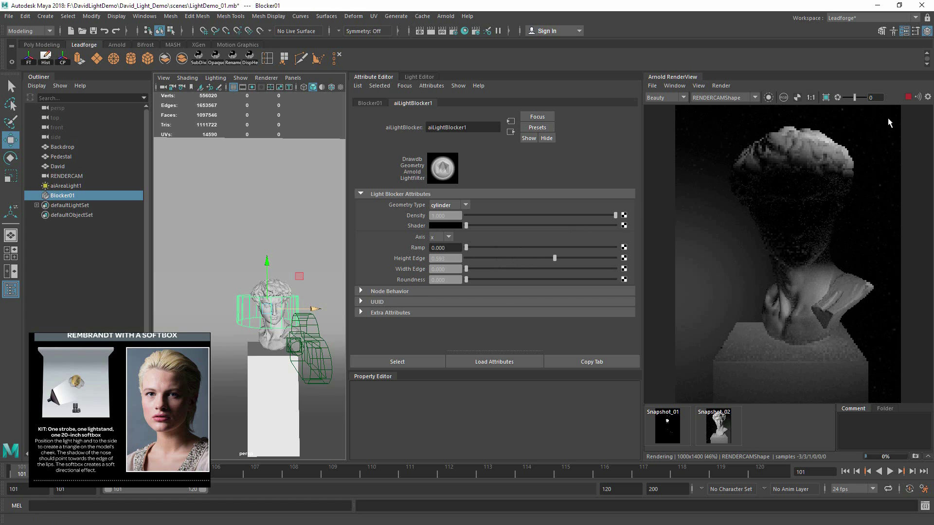
{"action": "left_click", "coordinate": [906, 96]}
Switch the light blocker's geometry type to plane and render its effect on David's face
{"action": "left_click", "coordinate": [465, 206]}
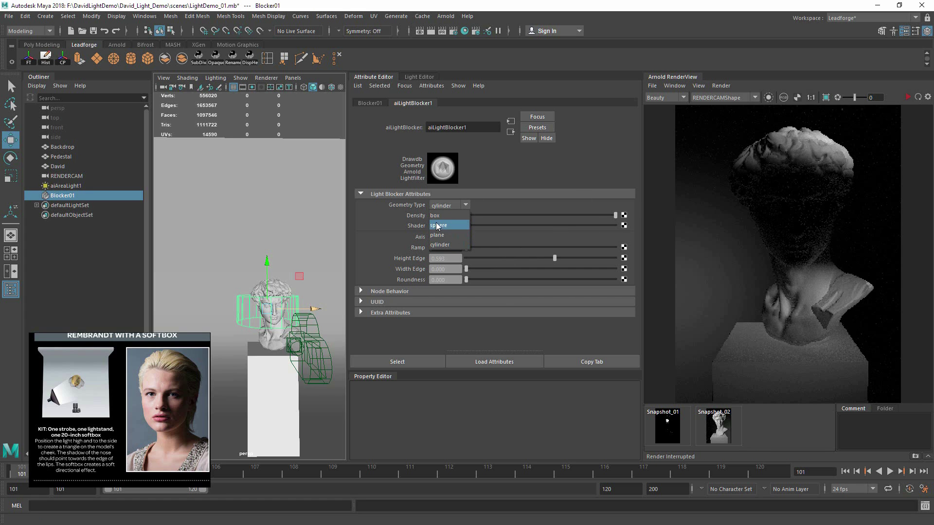
{"action": "left_click", "coordinate": [454, 235]}
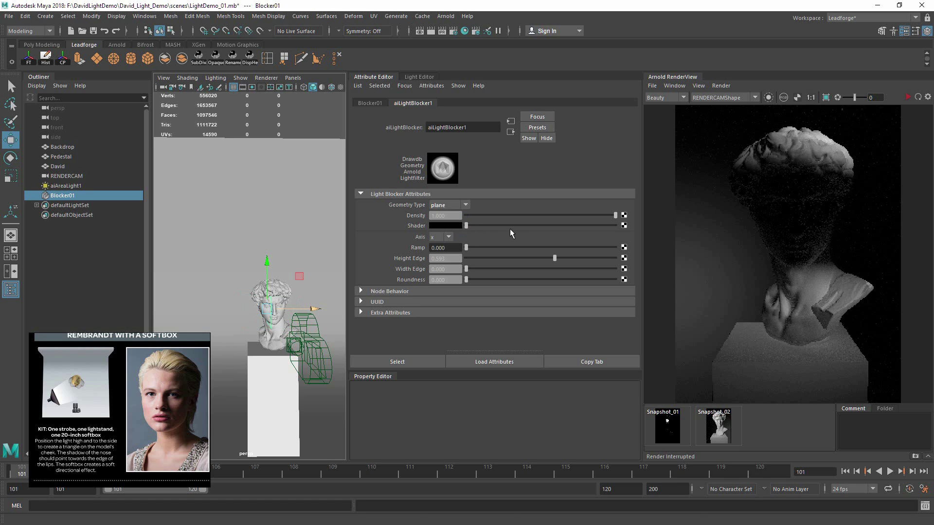
{"action": "left_click_drag", "start_coordinate": [292, 265], "coordinate": [388, 286], "text": "alt"}
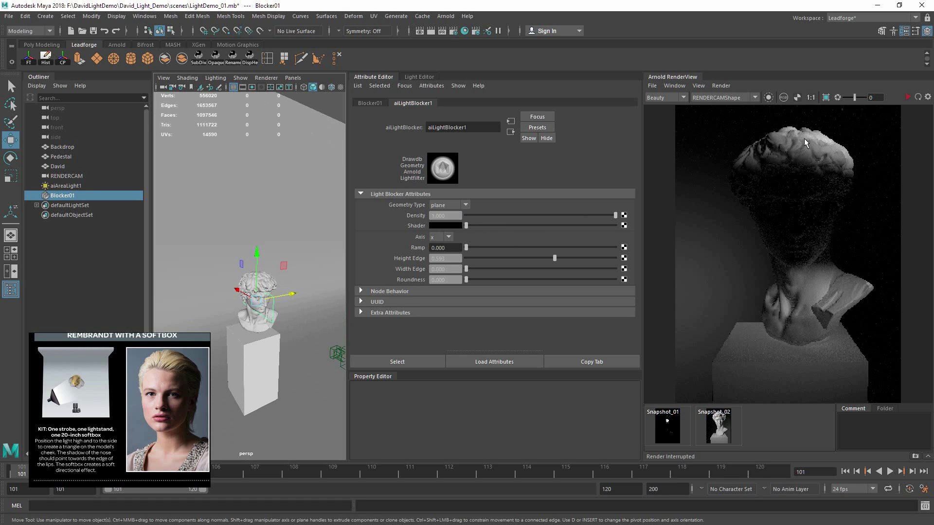
{"action": "left_click", "coordinate": [906, 98]}
{"action": "mouse_move", "coordinate": [313, 261]}
{"action": "left_mouse_down", "text": "alt"}
{"action": "mouse_move", "coordinate": [317, 275]}
{"action": "mouse_move", "coordinate": [311, 262]}
{"action": "mouse_move", "coordinate": [302, 269]}
{"action": "left_mouse_up", "text": "alt"}
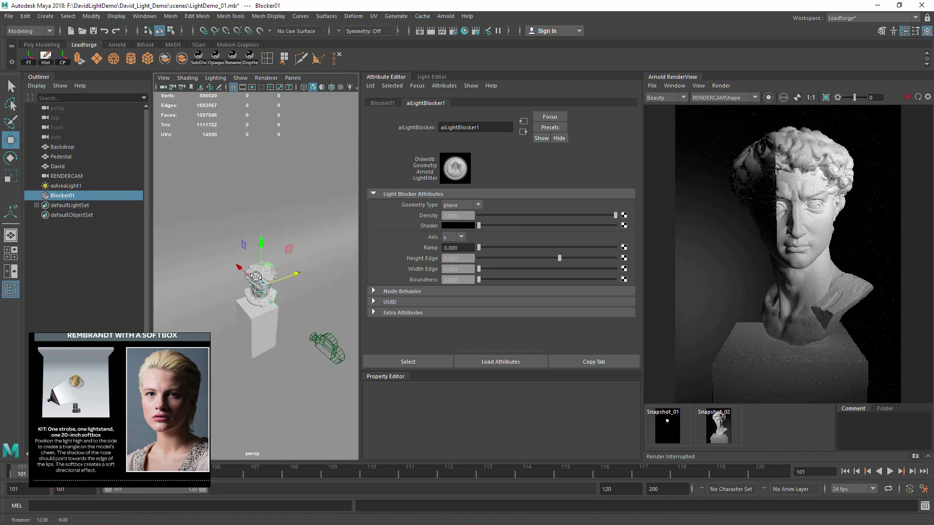
Move Blocker01 out between the area light and the bust, enlarge it, and rotate the plane to face the light
{"action": "key", "text": "e"}
{"action": "key", "text": "w"}
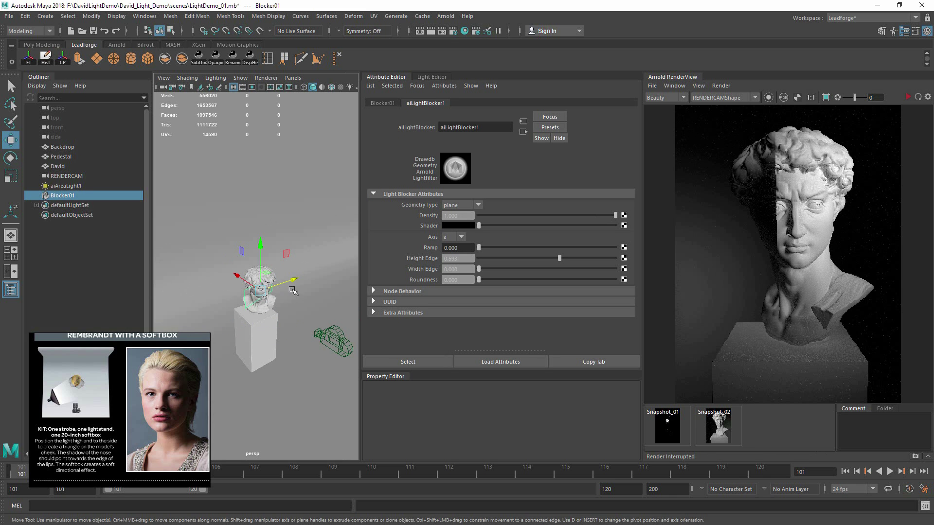
{"action": "left_click_drag", "start_coordinate": [233, 276], "coordinate": [282, 138], "text": "alt"}
{"action": "key", "text": "r"}
{"action": "left_click_drag", "start_coordinate": [303, 244], "coordinate": [263, 282], "text": "alt"}
{"action": "key", "text": "e"}
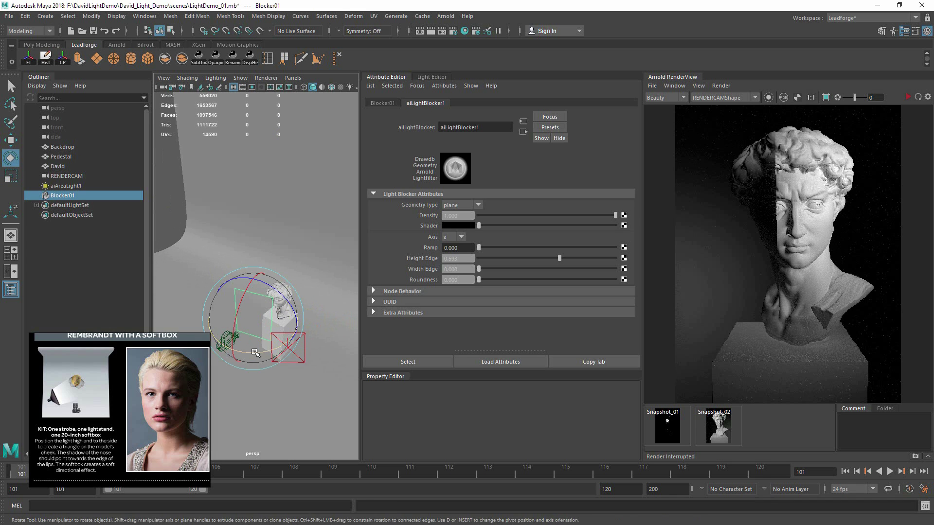
{"action": "left_click_drag", "start_coordinate": [254, 352], "coordinate": [282, 331]}
{"action": "key", "text": "w"}
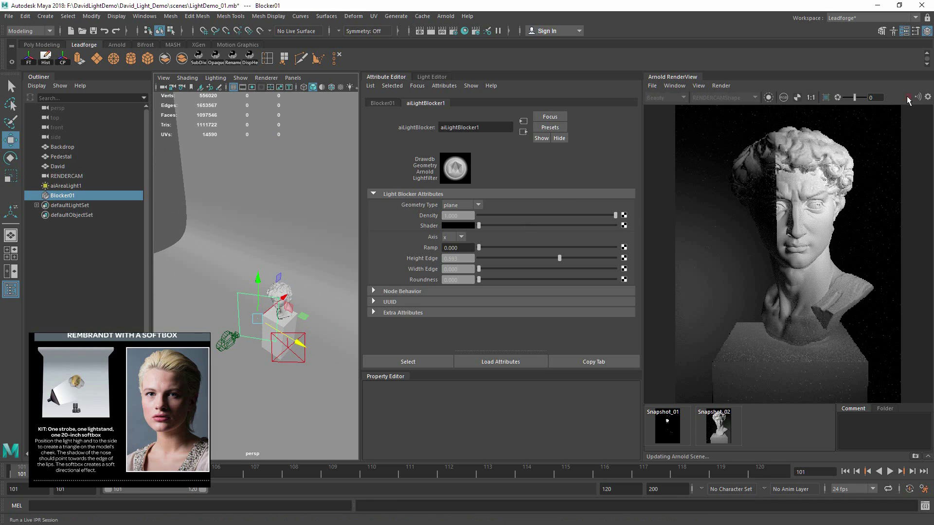
Test-render the repositioned plane blocker, return its height edge to 0, and render again before stopping
{"action": "left_click", "coordinate": [908, 97]}
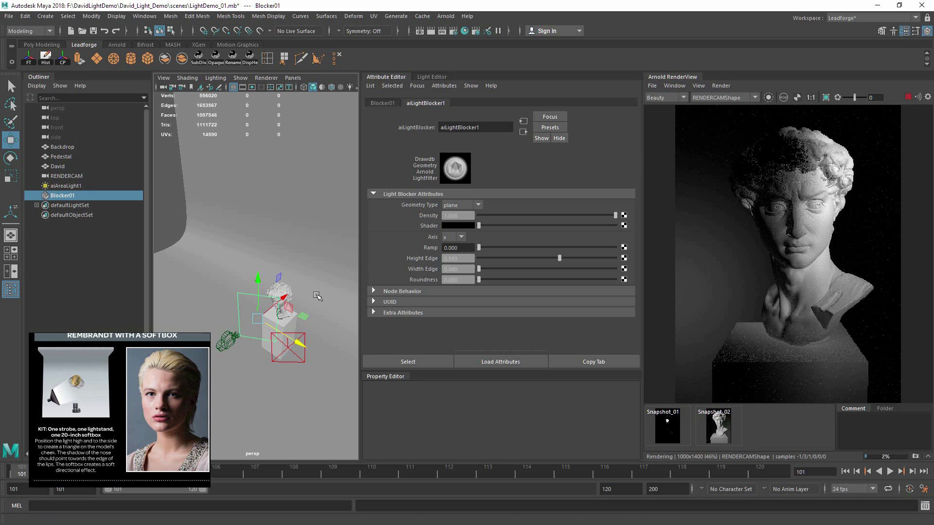
{"action": "left_click", "coordinate": [907, 97]}
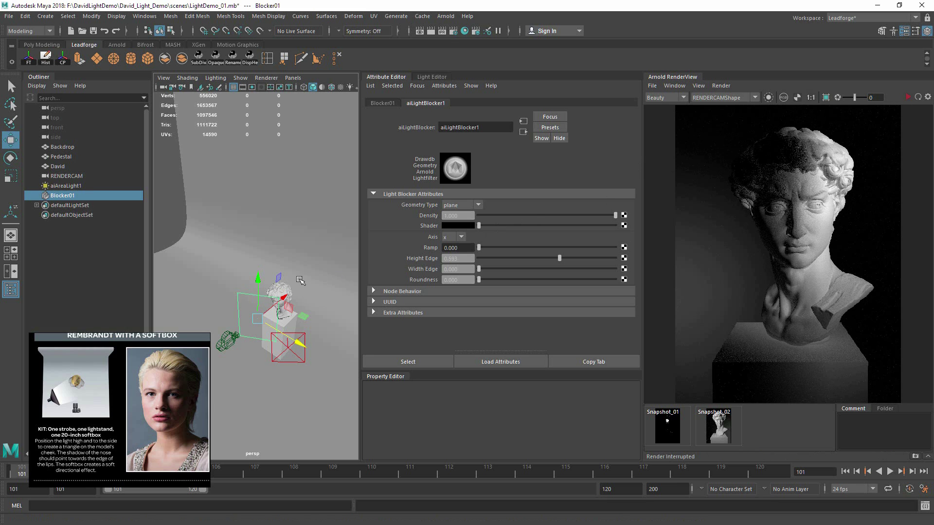
{"action": "left_click_drag", "start_coordinate": [294, 277], "coordinate": [281, 273], "text": "alt"}
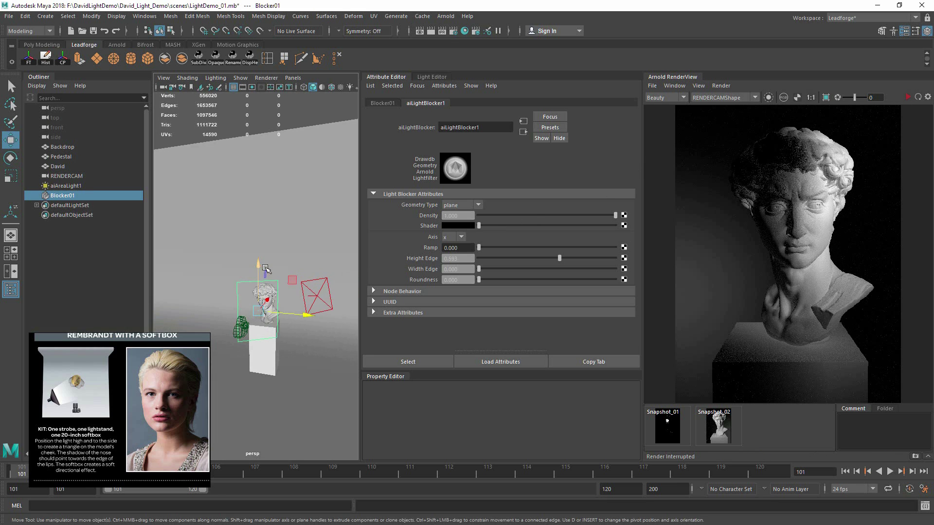
{"action": "left_click", "coordinate": [907, 97]}
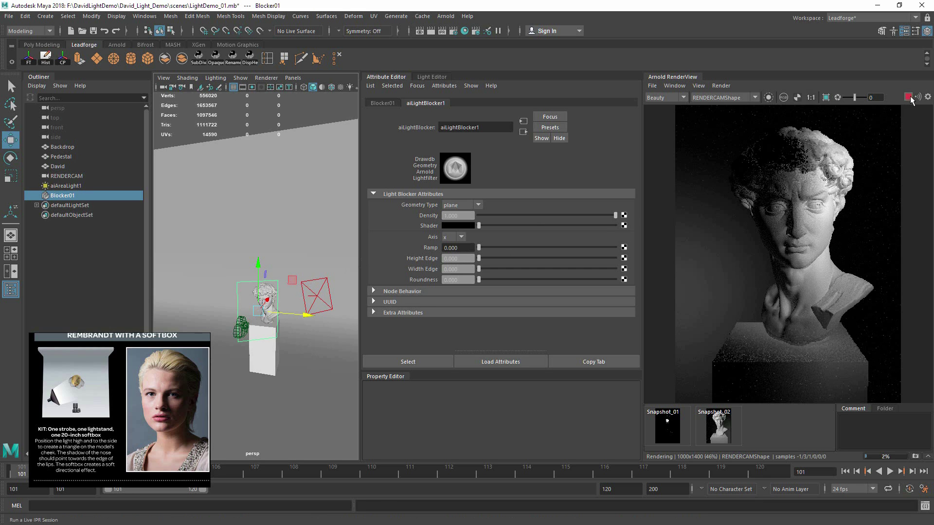
{"action": "left_click", "coordinate": [907, 99]}
Raise Blocker01 above the bust, flatten it vertically, tilt it diagonally and stretch it into a long strip
{"action": "left_click_drag", "start_coordinate": [280, 267], "coordinate": [257, 269], "text": "alt"}
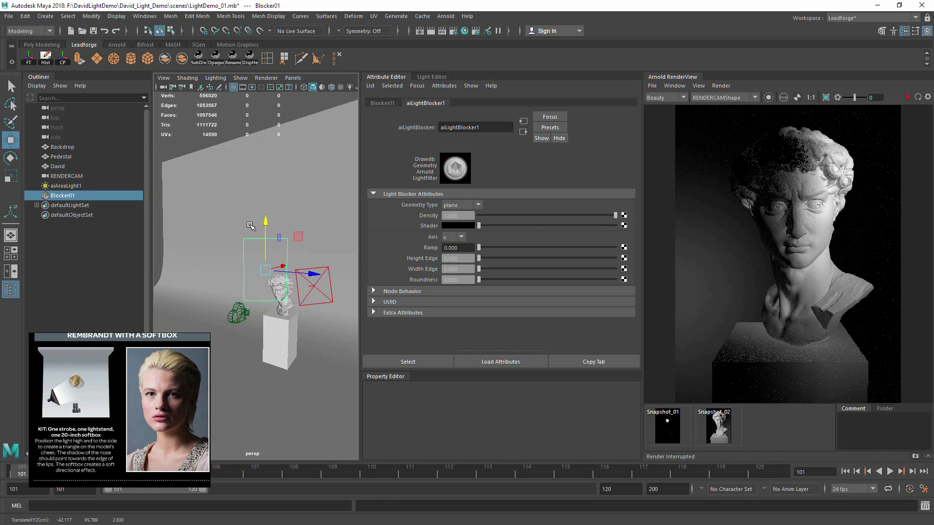
{"action": "key", "text": "e"}
{"action": "key", "text": "r"}
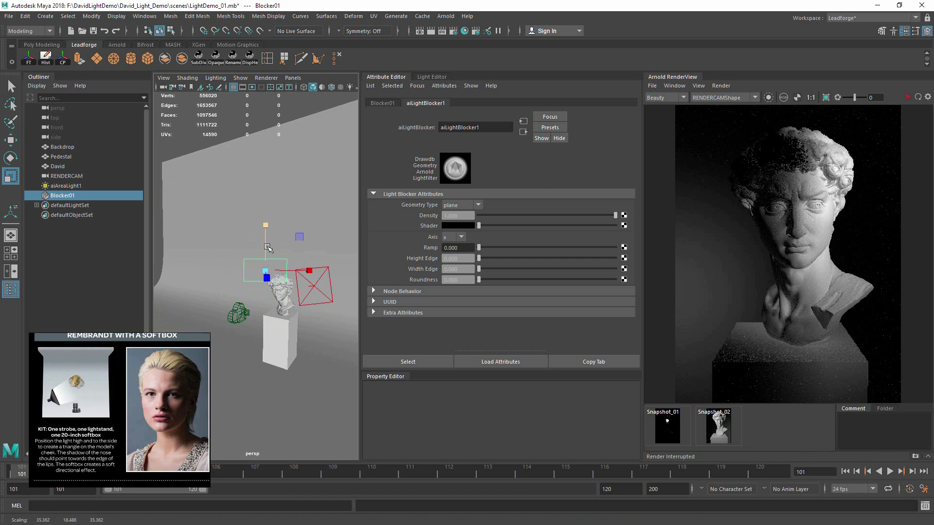
{"action": "key", "text": "e"}
{"action": "left_click_drag", "start_coordinate": [267, 227], "coordinate": [276, 245]}
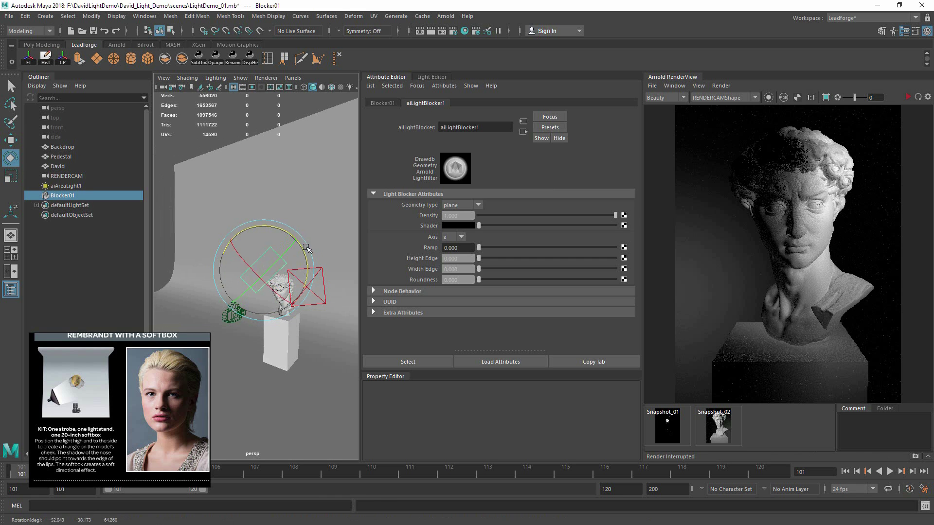
{"action": "key", "text": "r"}
{"action": "left_click_drag", "start_coordinate": [294, 240], "coordinate": [394, 179]}
Shift the tilted Blocker01 strip so it runs diagonally in front of the area light
{"action": "left_click_drag", "start_coordinate": [335, 219], "coordinate": [312, 253], "text": "alt"}
{"action": "key", "text": "e"}
{"action": "key", "text": "w"}
{"action": "left_click_drag", "start_coordinate": [258, 223], "coordinate": [217, 240]}
{"action": "key", "text": "r"}
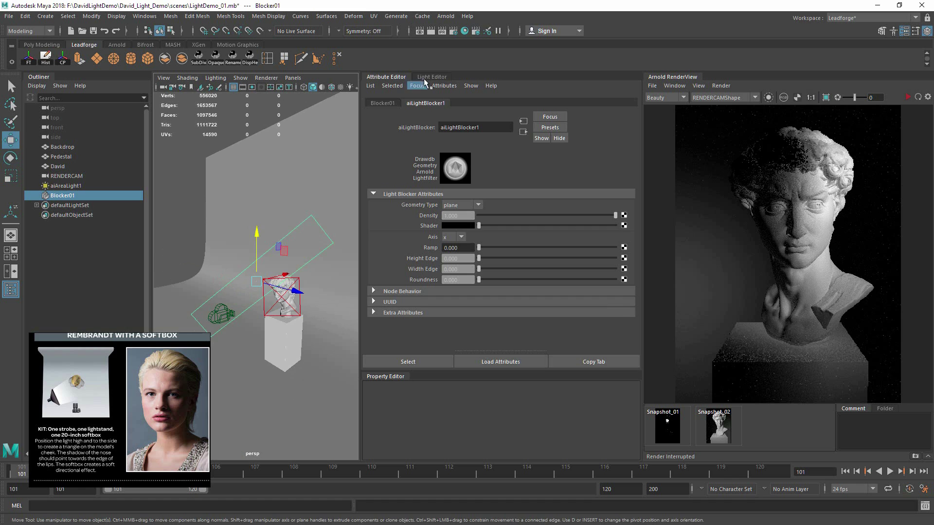
Look through aiAreaLightShape1 from the Light Editor and test-render the diagonal strip's shadow
{"action": "left_click", "coordinate": [431, 76]}
{"action": "left_click", "coordinate": [419, 150]}
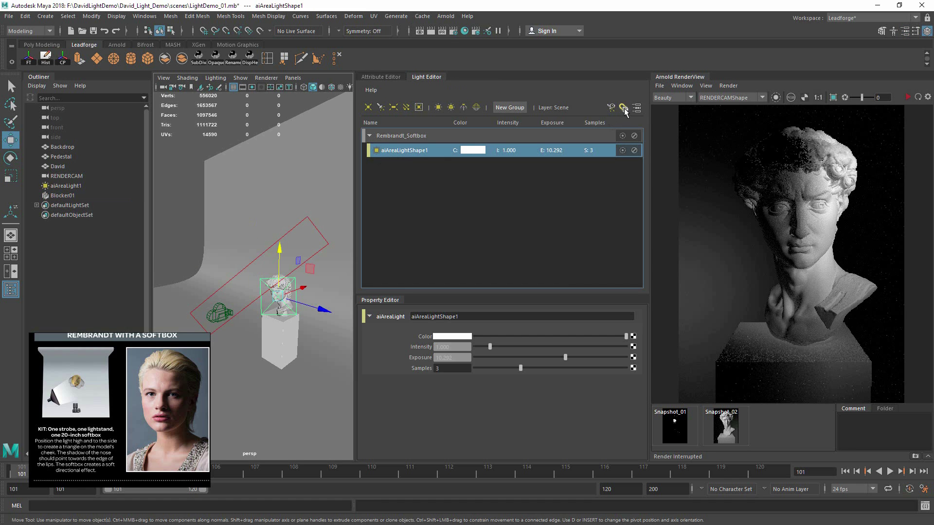
{"action": "left_click", "coordinate": [611, 108]}
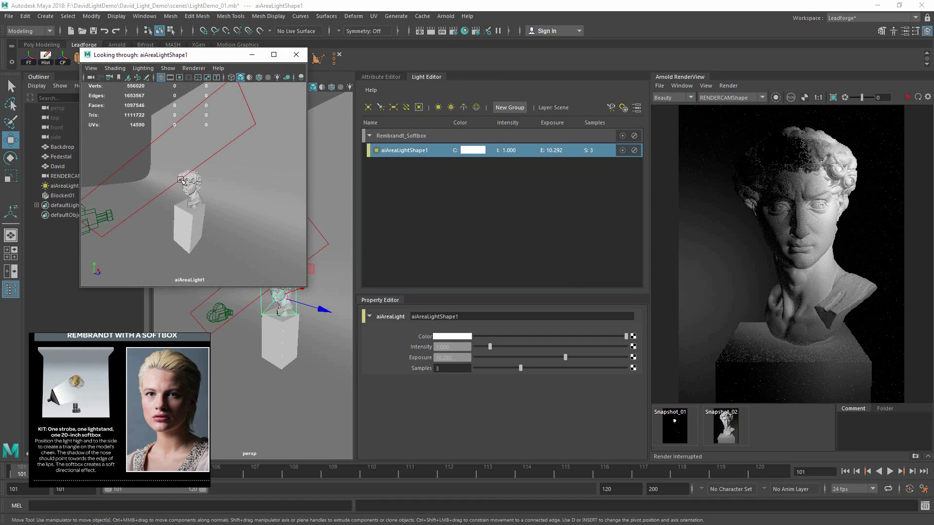
{"action": "left_click", "coordinate": [907, 98]}
{"action": "left_click", "coordinate": [908, 98]}
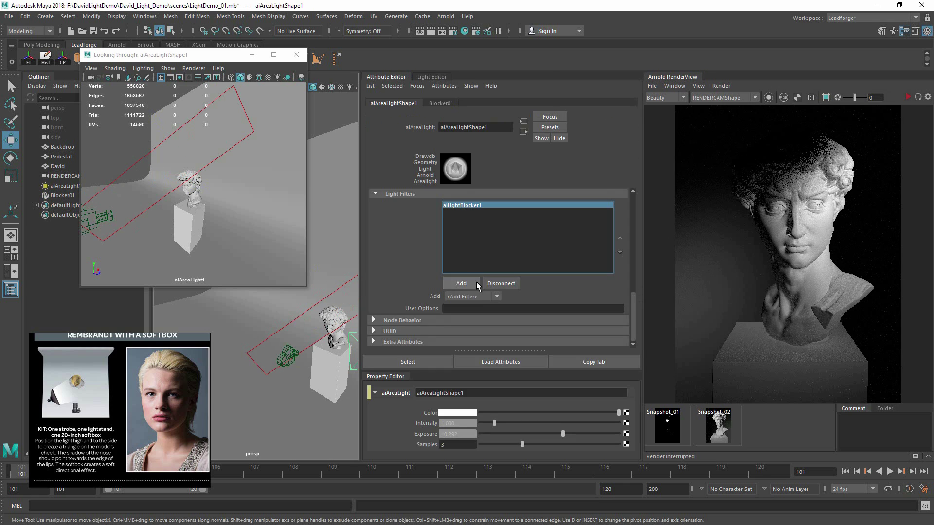
Add a second aiLightBlocker filter to aiAreaLightShape1 and rename its transform Blocker02
{"action": "left_click", "coordinate": [477, 298]}
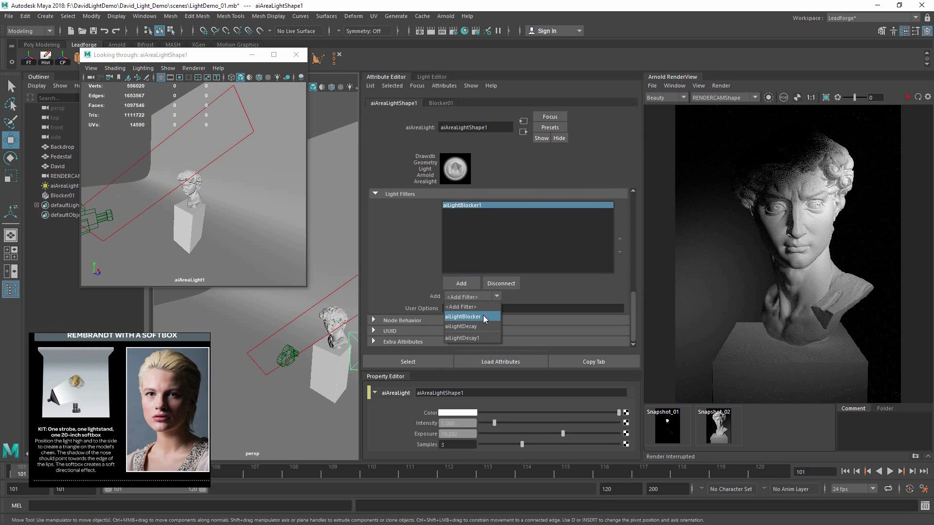
{"action": "left_click", "coordinate": [484, 318]}
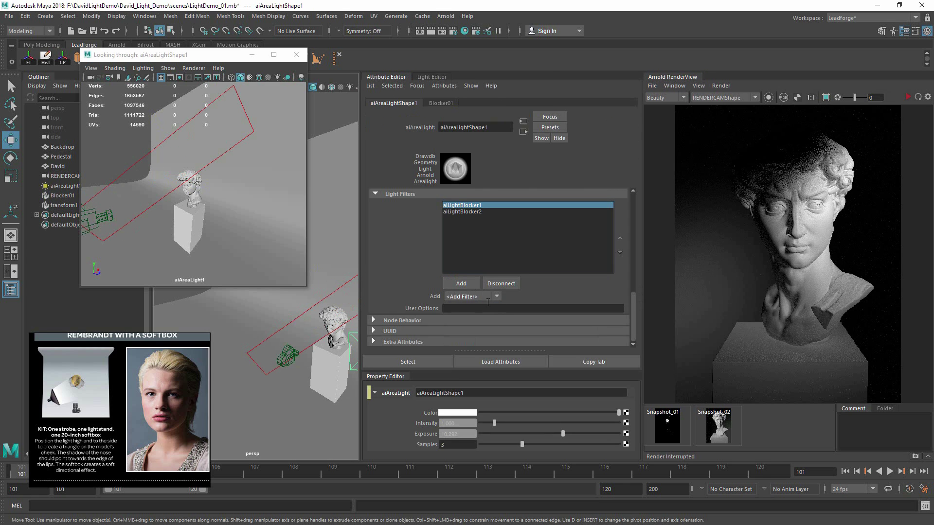
{"action": "double_click", "coordinate": [74, 205]}
{"action": "type", "text": "Block"}
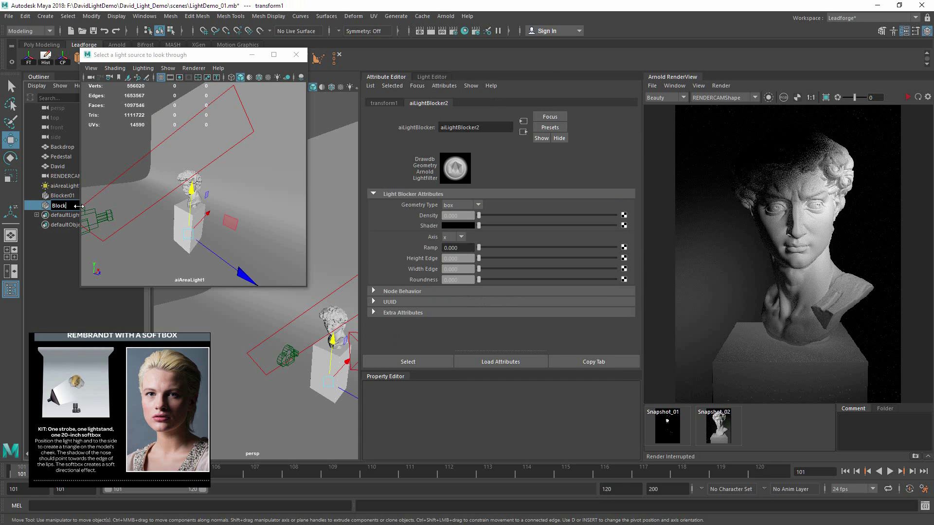
{"action": "type", "text": "er02"}
{"action": "key", "text": "Return"}
Set Blocker02 to a plane, enlarge and rotate it diagonally, and position it below Blocker01 in the light's view
{"action": "key", "text": "f"}
{"action": "key", "text": "e"}
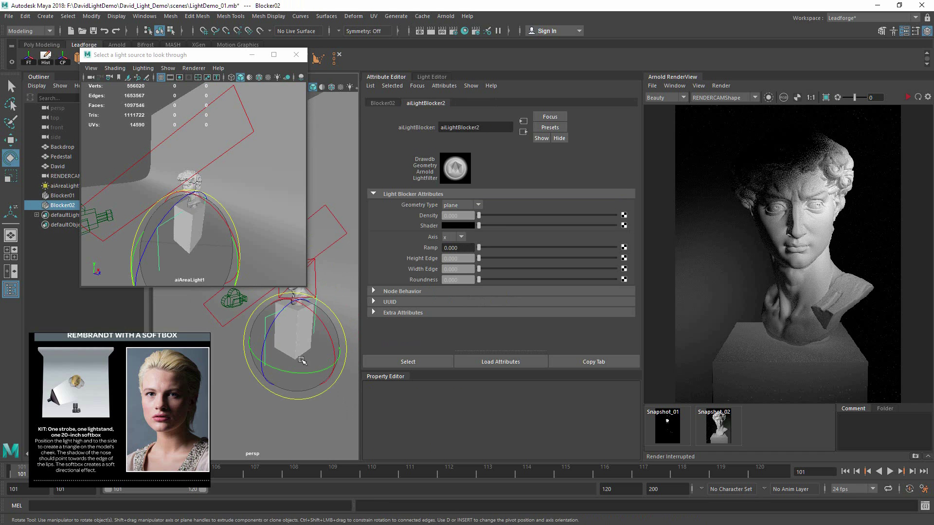
{"action": "left_click_drag", "start_coordinate": [266, 317], "coordinate": [277, 341]}
{"action": "key", "text": "w"}
{"action": "scroll", "coordinate": [277, 324], "scroll_direction": "down", "scroll_amount": 5}
{"action": "left_click_drag", "start_coordinate": [277, 340], "coordinate": [288, 344]}
{"action": "middle_click_drag", "start_coordinate": [288, 320], "coordinate": [291, 340], "text": "alt"}
{"action": "key", "text": "e"}
{"action": "left_click_drag", "start_coordinate": [291, 323], "coordinate": [250, 338]}
{"action": "key", "text": "w"}
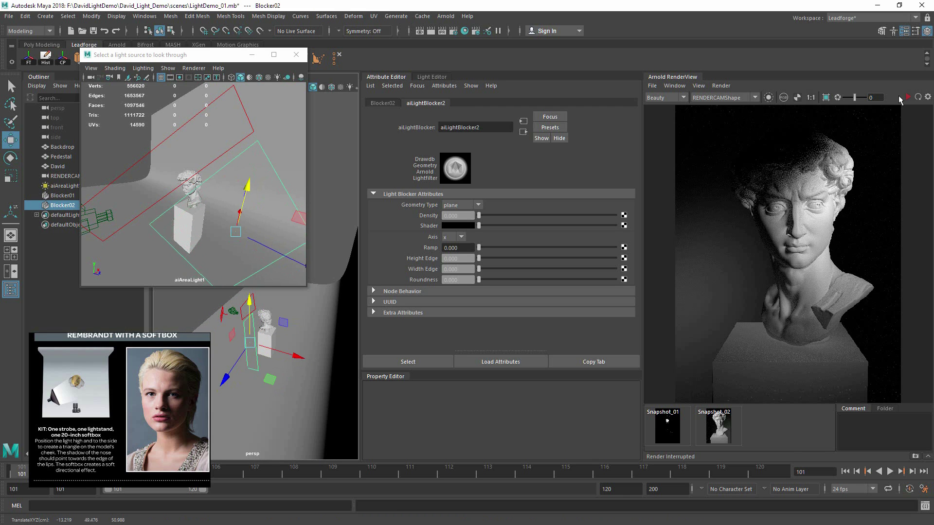
Render with Blocker02's density raised to 1, move it up towards Blocker01 to narrow the light gap, and stop
{"action": "left_click", "coordinate": [907, 97]}
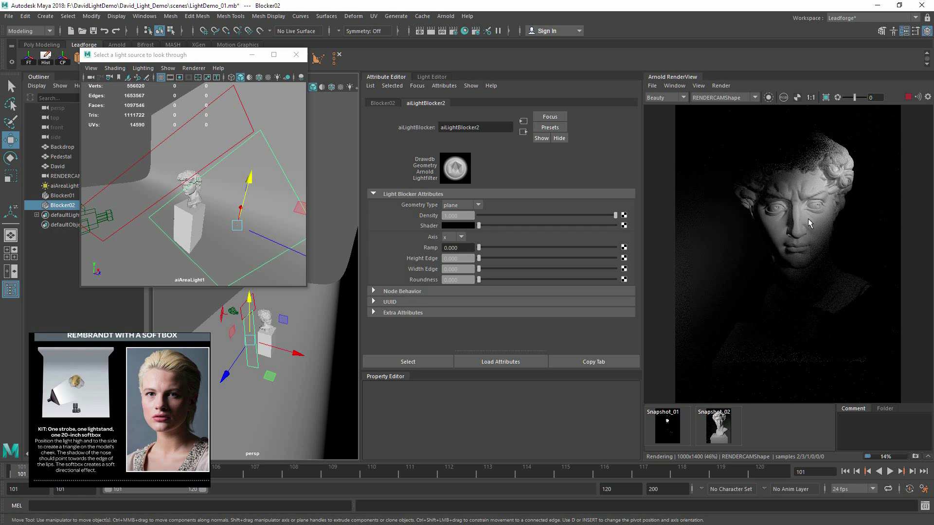
{"action": "left_click", "coordinate": [251, 179]}
{"action": "left_click_drag", "start_coordinate": [250, 179], "coordinate": [251, 176]}
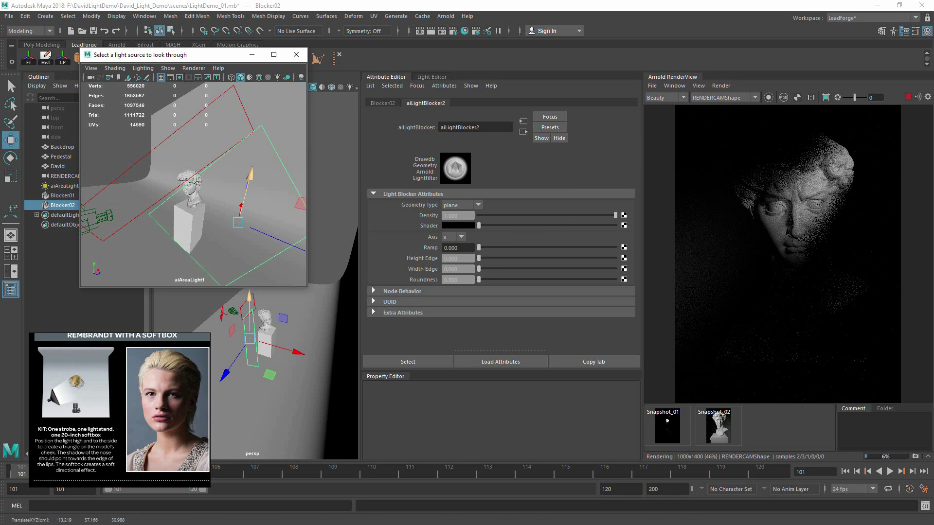
{"action": "left_click", "coordinate": [909, 97]}
Define a crop region around David's face in the render view, test-render that area and stop it
{"action": "left_click", "coordinate": [825, 97]}
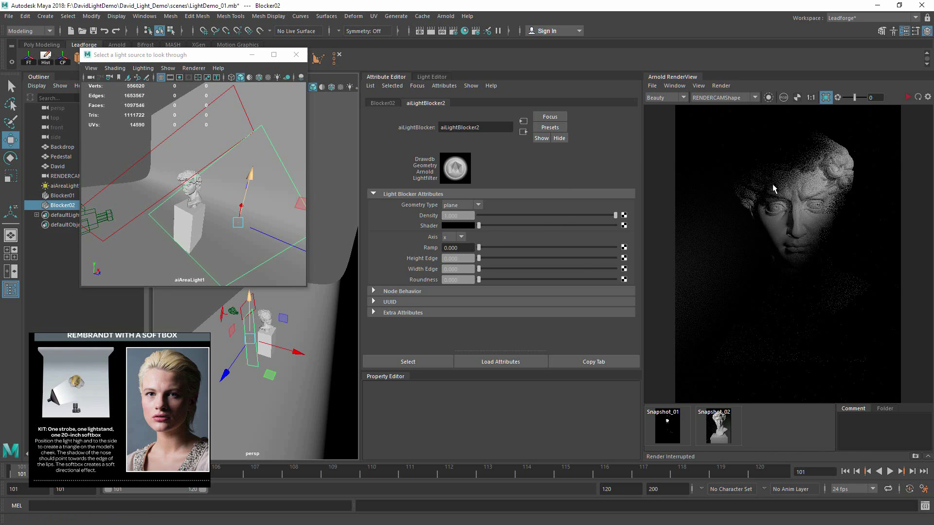
{"action": "left_click_drag", "start_coordinate": [752, 172], "coordinate": [837, 248]}
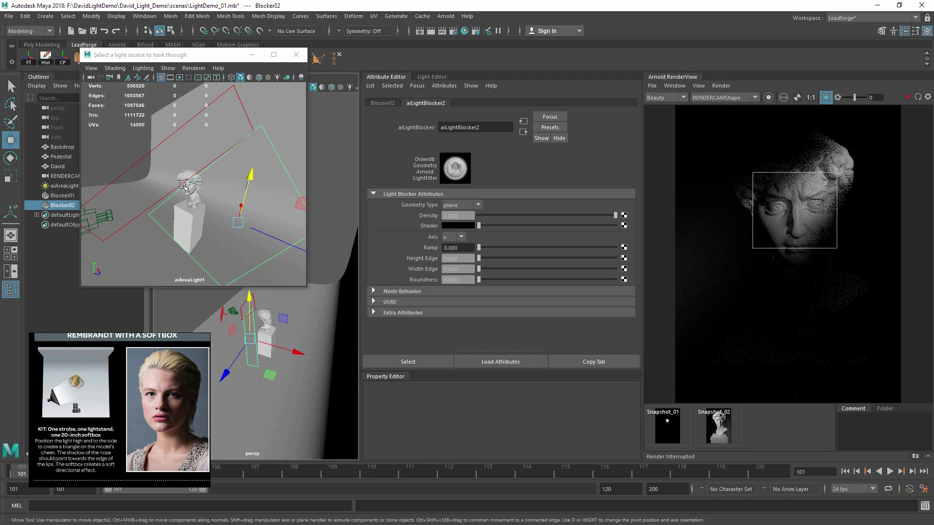
{"action": "left_click", "coordinate": [908, 97]}
{"action": "left_click", "coordinate": [908, 98]}
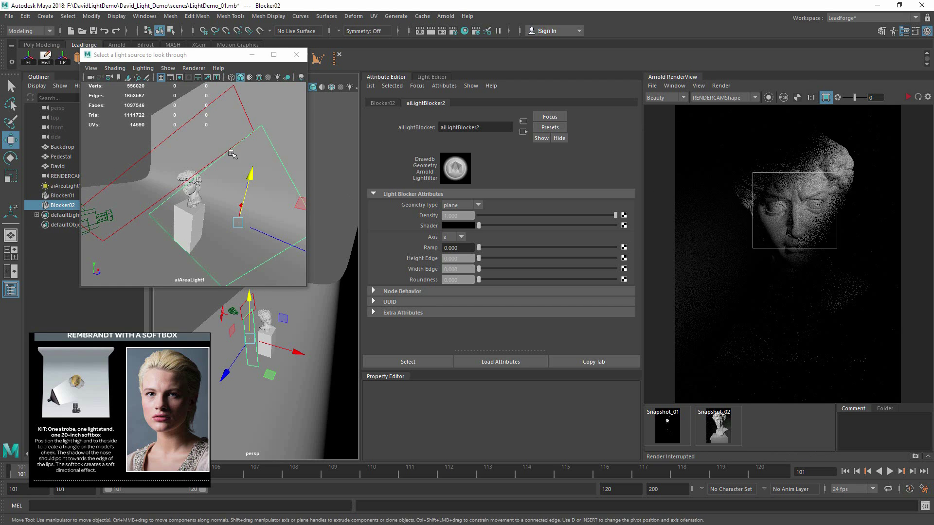
Reduce aiAreaLight1's Spread to 0, test-render the cropped face region and stop the render
{"action": "left_click", "coordinate": [63, 185]}
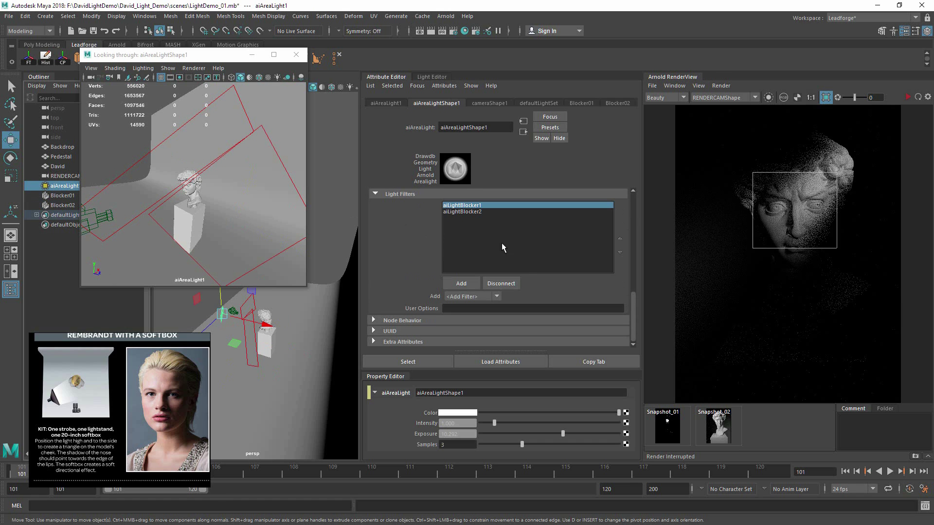
{"action": "left_click_drag", "start_coordinate": [634, 303], "coordinate": [633, 215]}
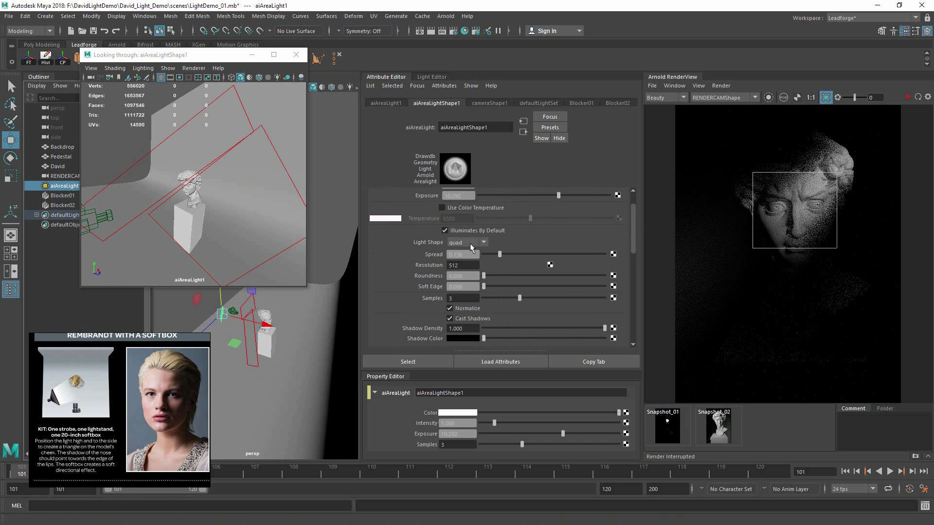
{"action": "left_click_drag", "start_coordinate": [497, 255], "coordinate": [480, 254]}
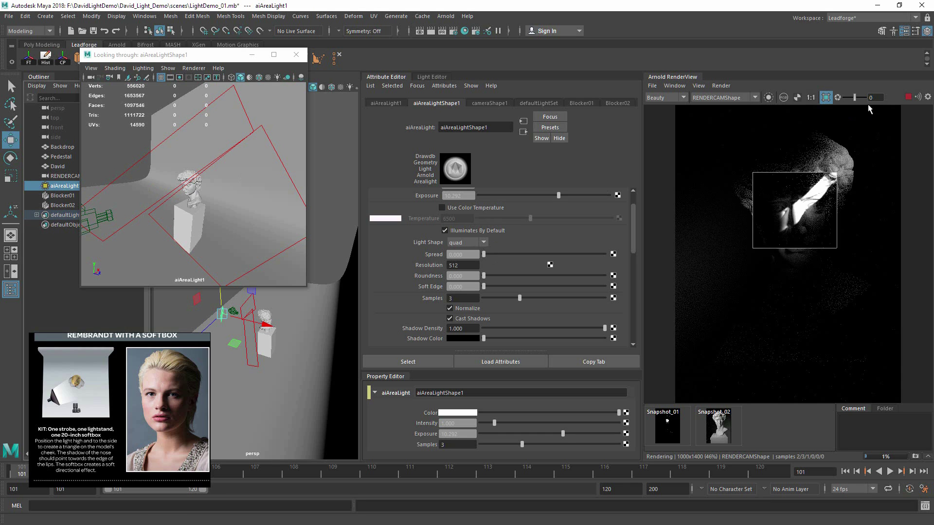
{"action": "left_click", "coordinate": [907, 97]}
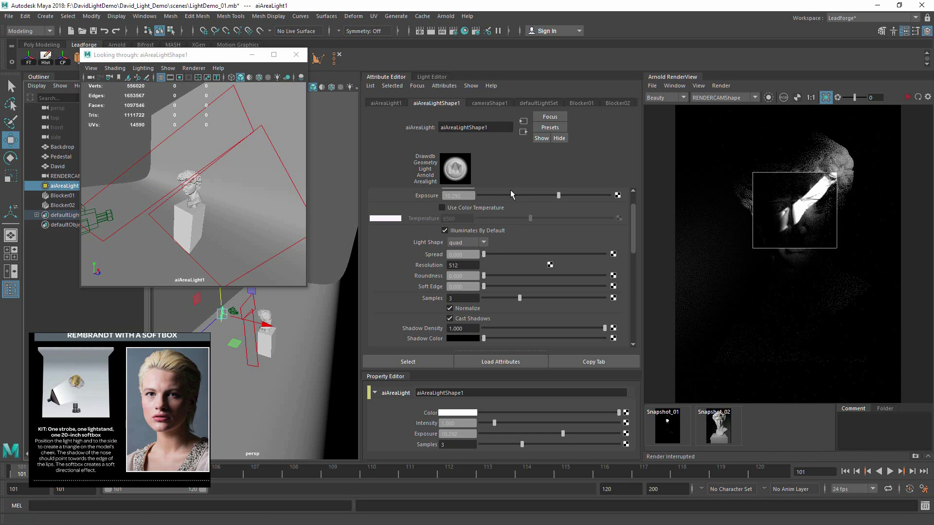
{"action": "left_click", "coordinate": [283, 176]}
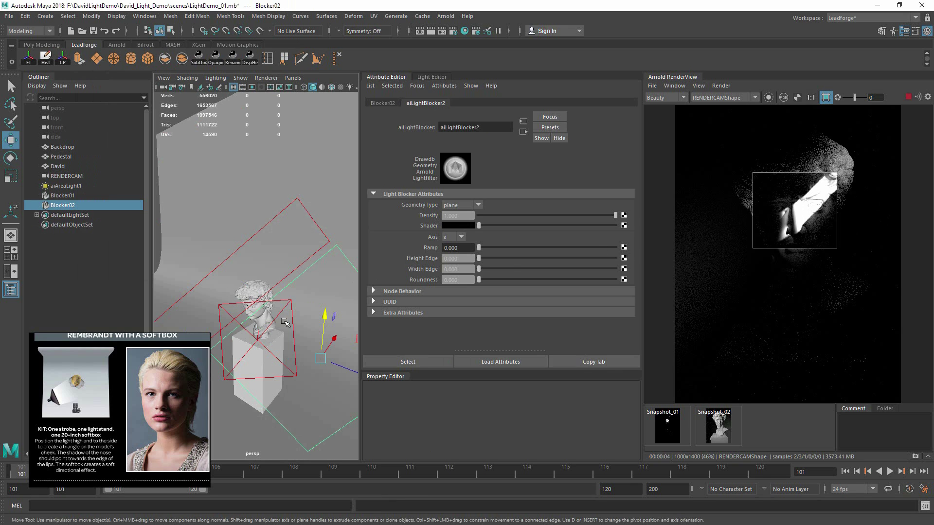
{"action": "left_click", "coordinate": [71, 186]}
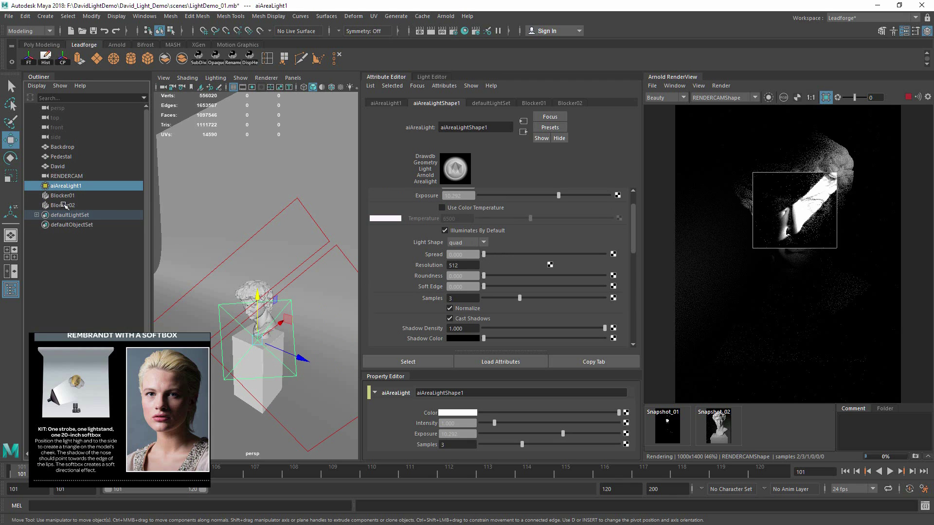
{"action": "left_click", "coordinate": [68, 205]}
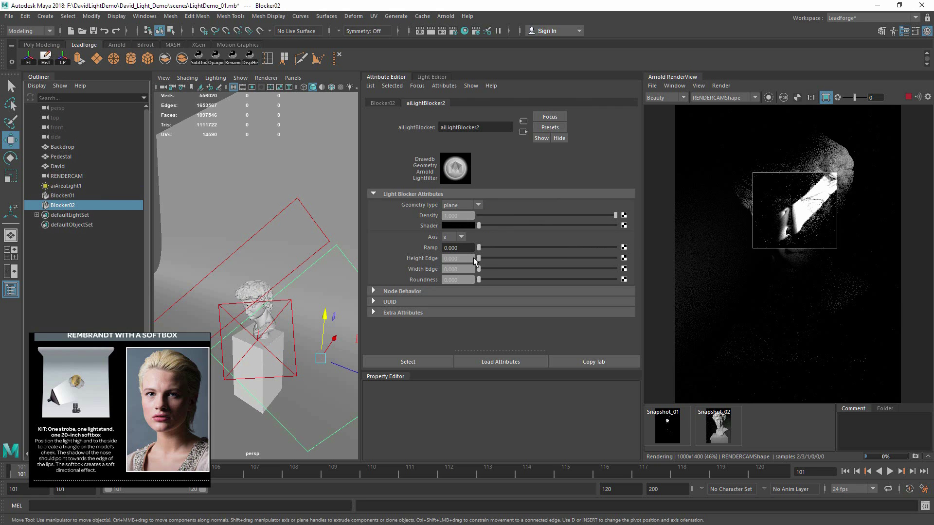
{"action": "left_click_drag", "start_coordinate": [474, 258], "coordinate": [487, 259]}
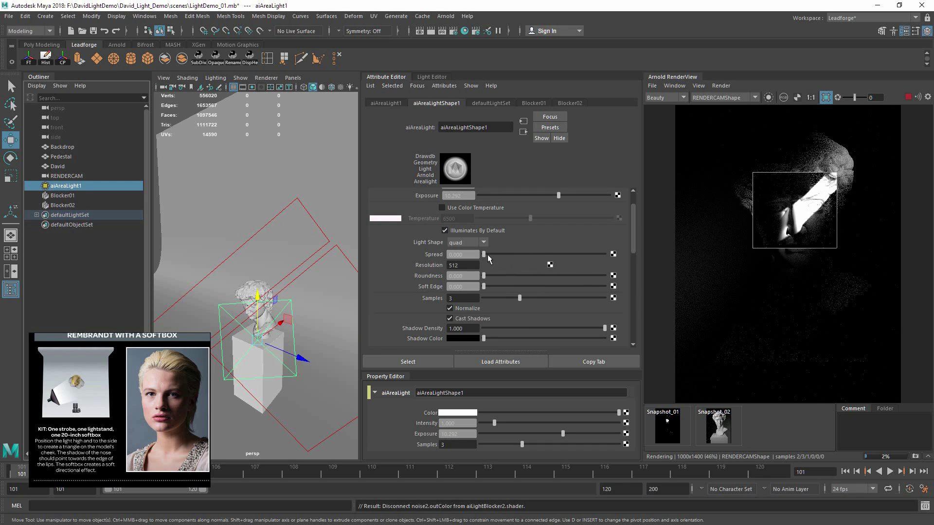
Raise aiAreaLight1's Spread slightly above 0 to soften the light's edge and set its Exposure to 8.922
{"action": "left_click_drag", "start_coordinate": [486, 254], "coordinate": [487, 254]}
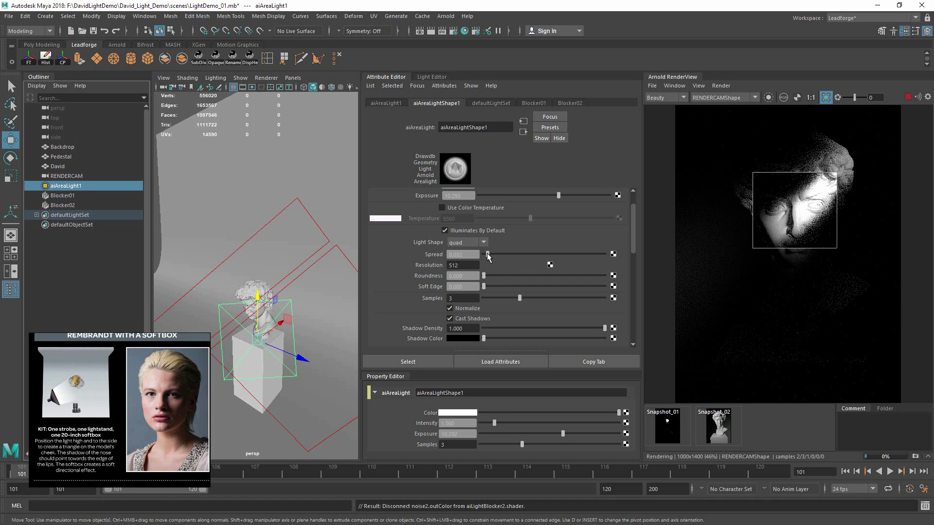
{"action": "left_click_drag", "start_coordinate": [558, 195], "coordinate": [551, 195]}
Create a second Arnold area light in the scene
{"action": "key", "text": "f"}
{"action": "left_click", "coordinate": [445, 16]}
{"action": "mouse_move", "coordinate": [457, 65]}
{"action": "left_click", "coordinate": [555, 65]}
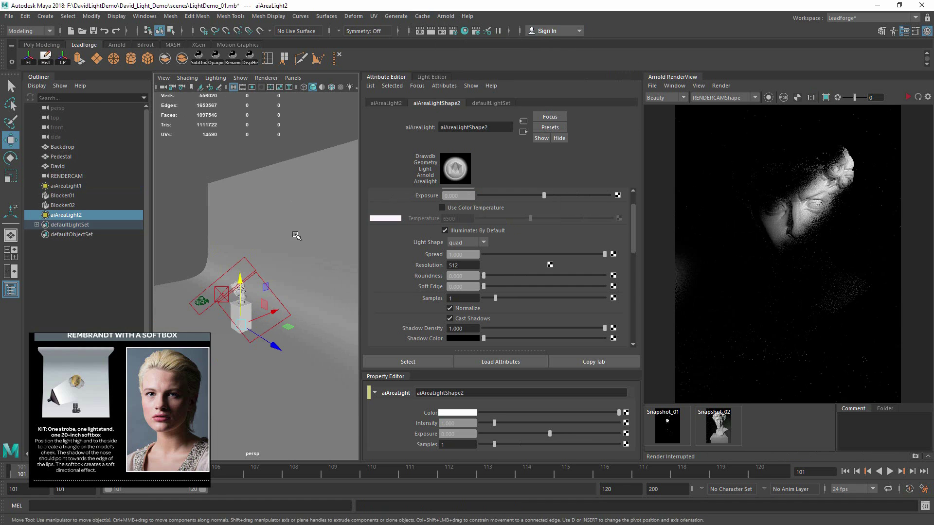
{"action": "middle_click_drag", "start_coordinate": [296, 233], "coordinate": [248, 263], "text": "alt"}
{"action": "left_click_drag", "start_coordinate": [249, 262], "coordinate": [294, 257], "text": "alt"}
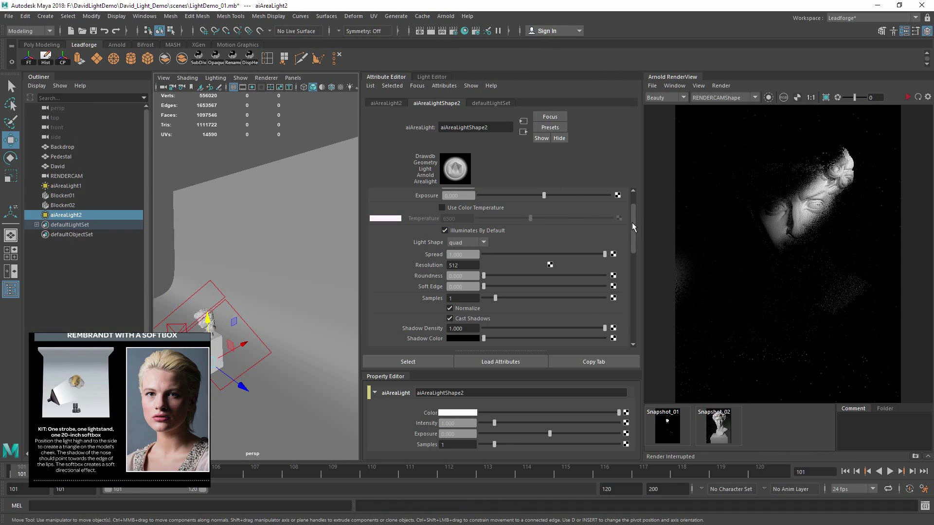
{"action": "scroll", "coordinate": [633, 227], "scroll_direction": "up", "scroll_amount": 1}
Set aiAreaLightShape2's exposure to about 9.6 to light the backdrop behind David, test-render the full frame and stop
{"action": "left_click", "coordinate": [431, 77]}
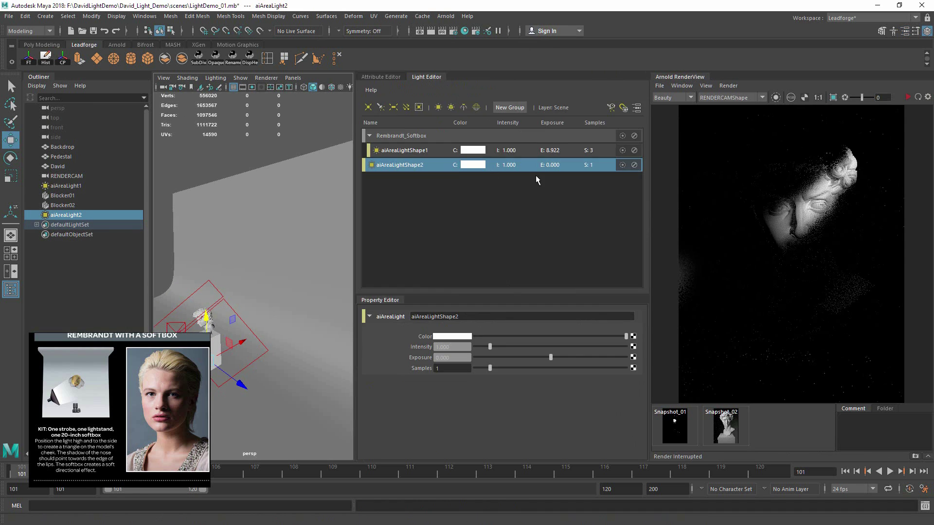
{"action": "left_click_drag", "start_coordinate": [461, 358], "coordinate": [405, 358]}
{"action": "type", "text": "15"}
{"action": "key", "text": "Return"}
{"action": "left_click", "coordinate": [393, 108]}
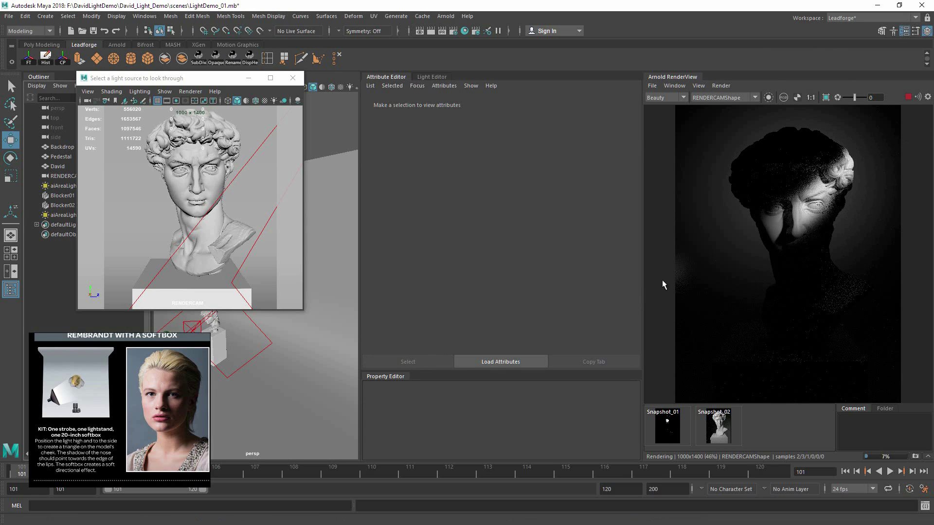
{"action": "left_click", "coordinate": [907, 97]}
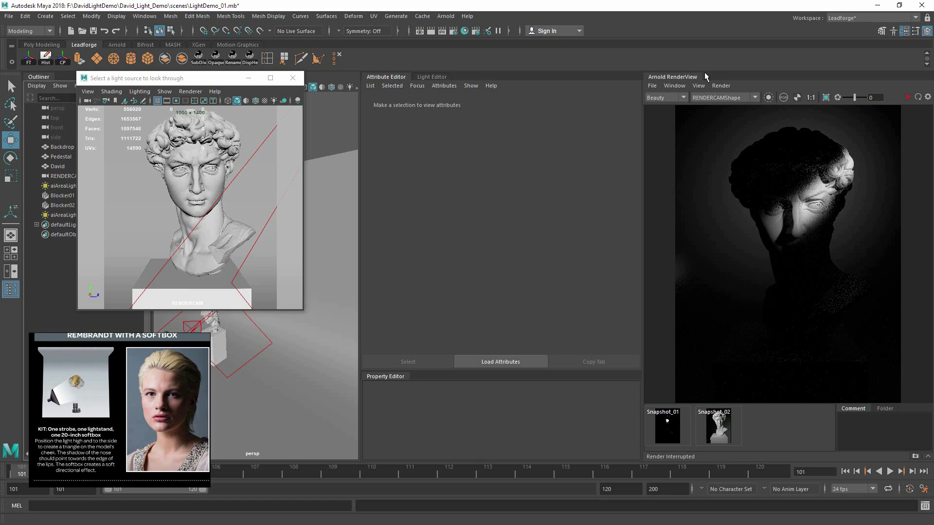
Rename the Rembrandt_Softbox light group as Noir
{"action": "left_click", "coordinate": [430, 77]}
{"action": "left_click", "coordinate": [423, 141]}
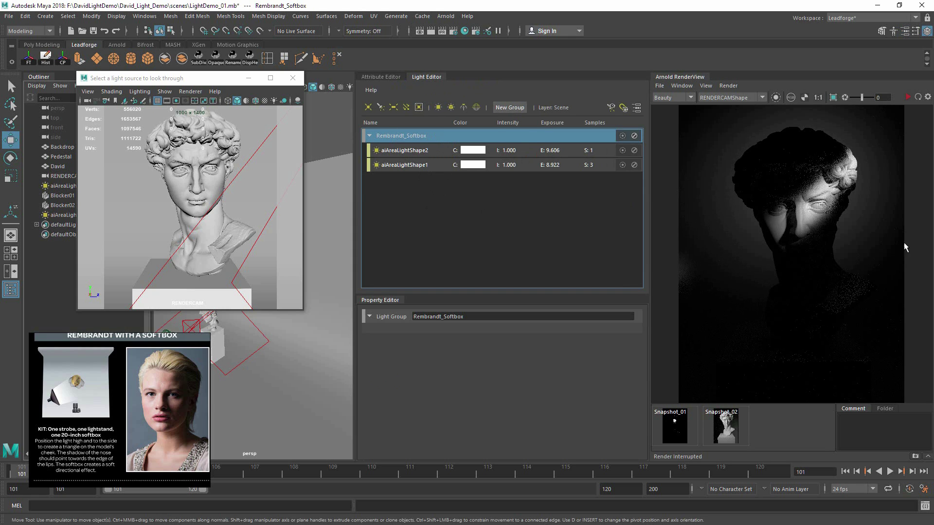
{"action": "double_click", "coordinate": [467, 317]}
{"action": "type", "text": "Noir"}
{"action": "key", "text": "Return"}
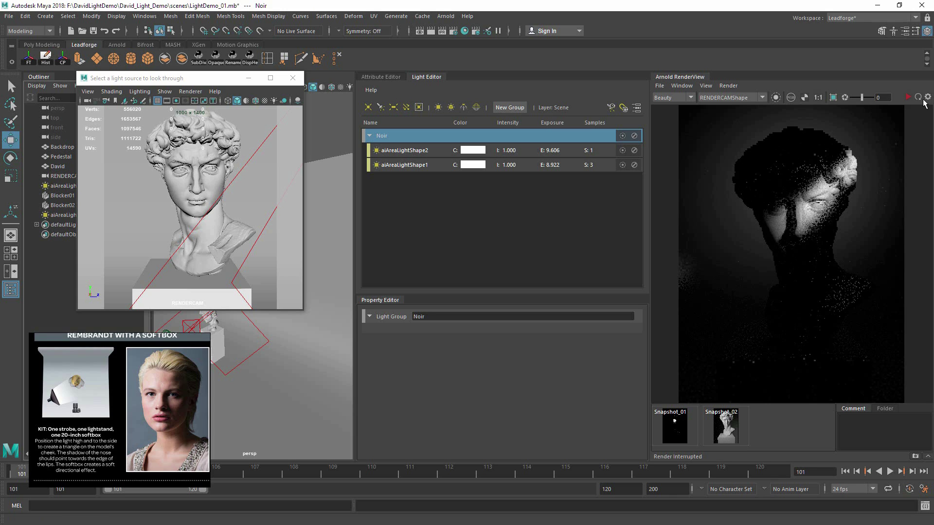
{"action": "left_click", "coordinate": [419, 138]}
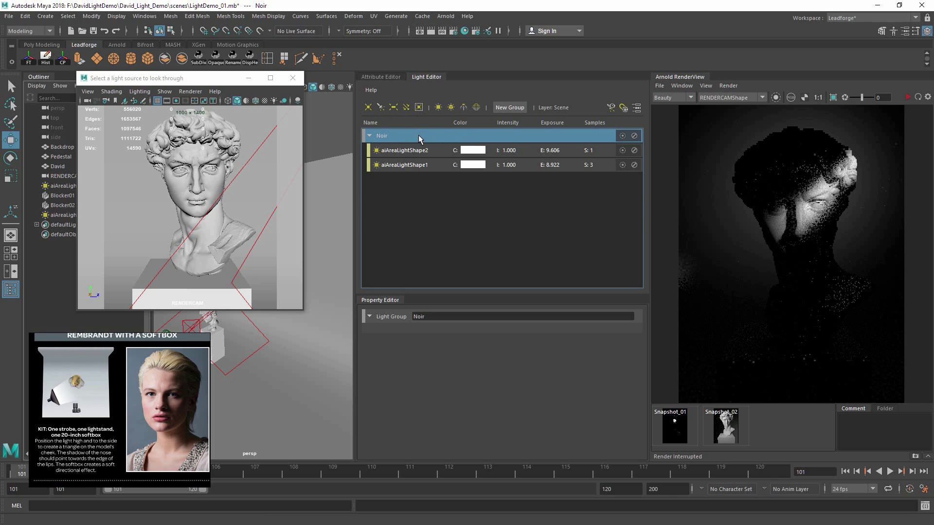
Create a third Arnold area light in the Noir group and aim it at David from above and behind
{"action": "left_click", "coordinate": [437, 107]}
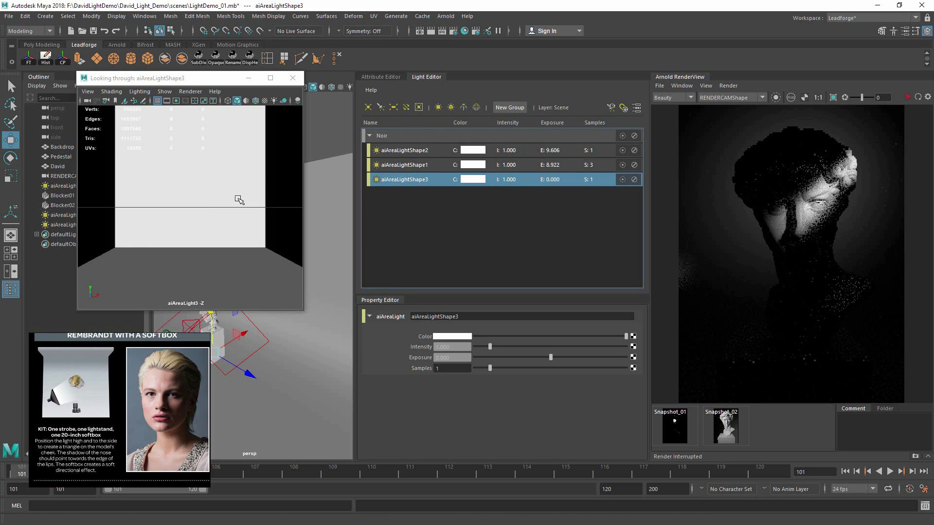
{"action": "left_click_drag", "start_coordinate": [194, 209], "coordinate": [117, 195], "text": "alt"}
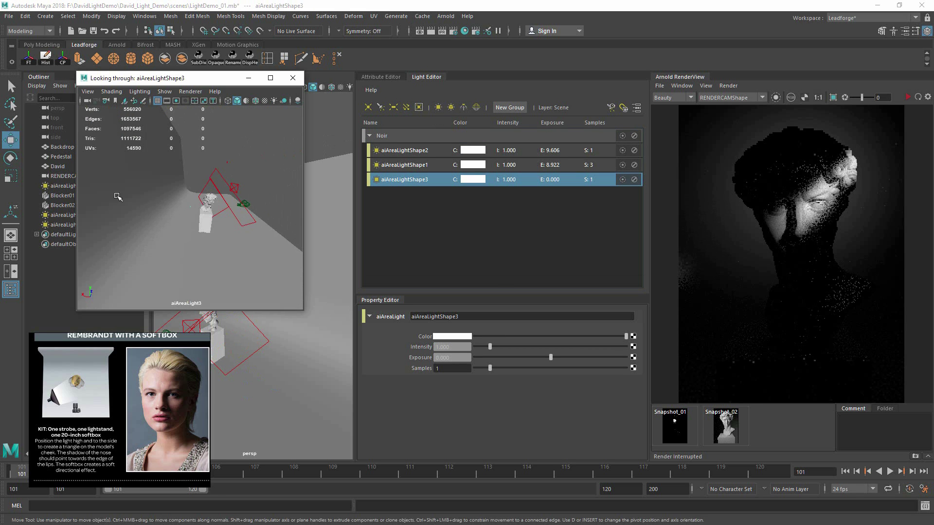
{"action": "left_click", "coordinate": [57, 167]}
{"action": "key", "text": "f"}
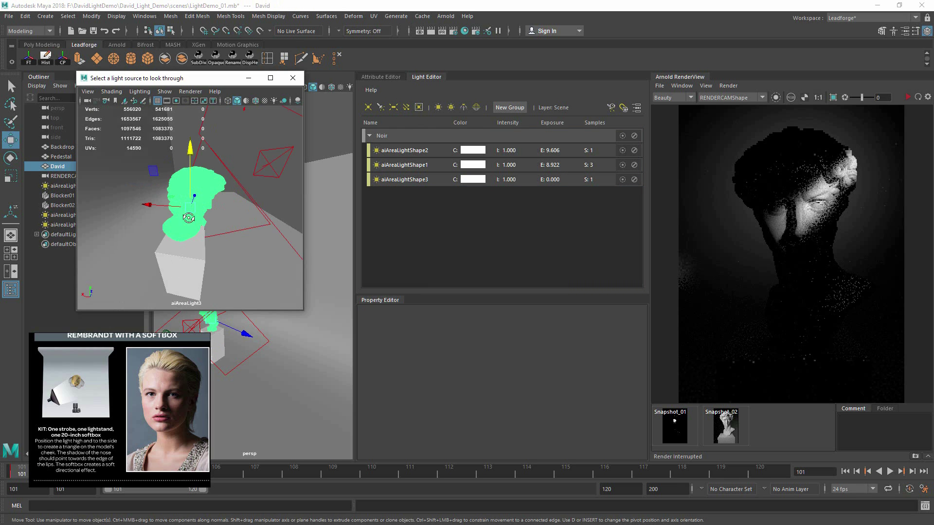
{"action": "left_click_drag", "start_coordinate": [203, 218], "coordinate": [239, 209], "text": "alt"}
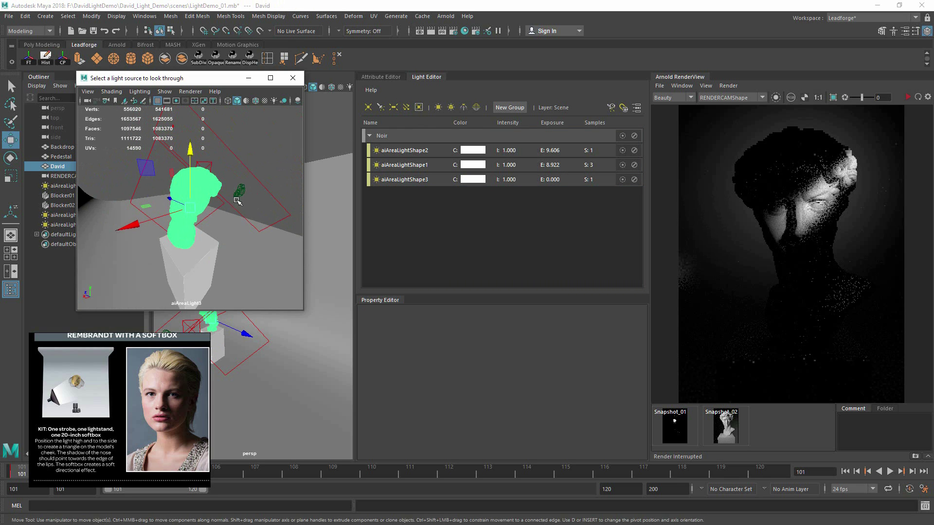
Set aiAreaLightShape3's exposure to 12
{"action": "left_click", "coordinate": [404, 179]}
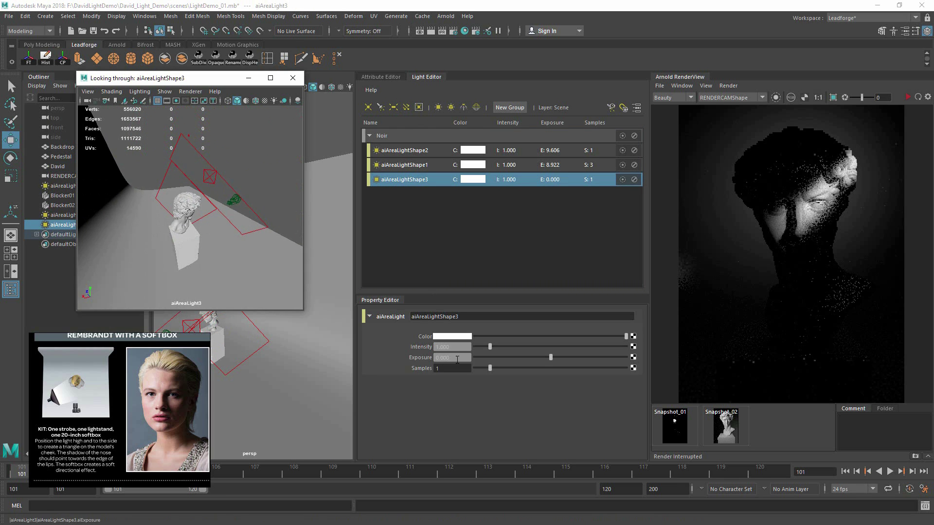
{"action": "double_click", "coordinate": [461, 358]}
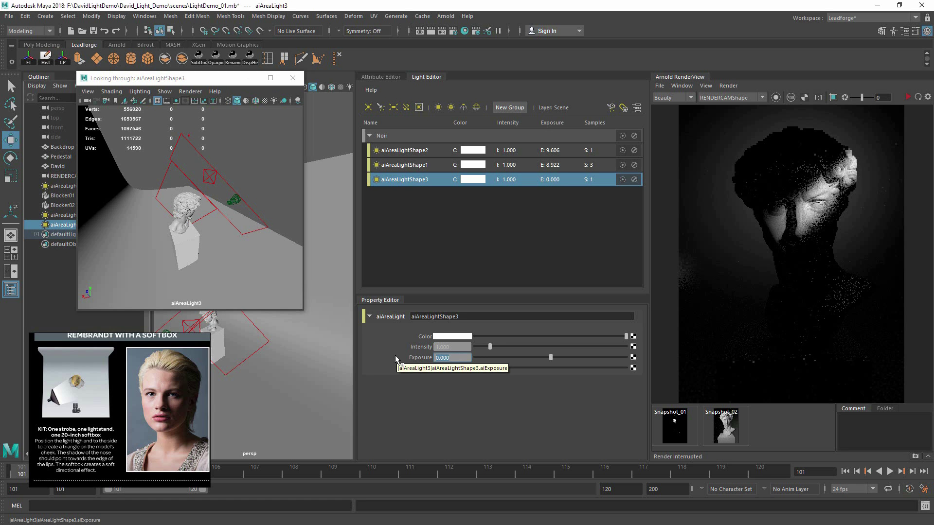
{"action": "type", "text": "12"}
{"action": "key", "text": "Return"}
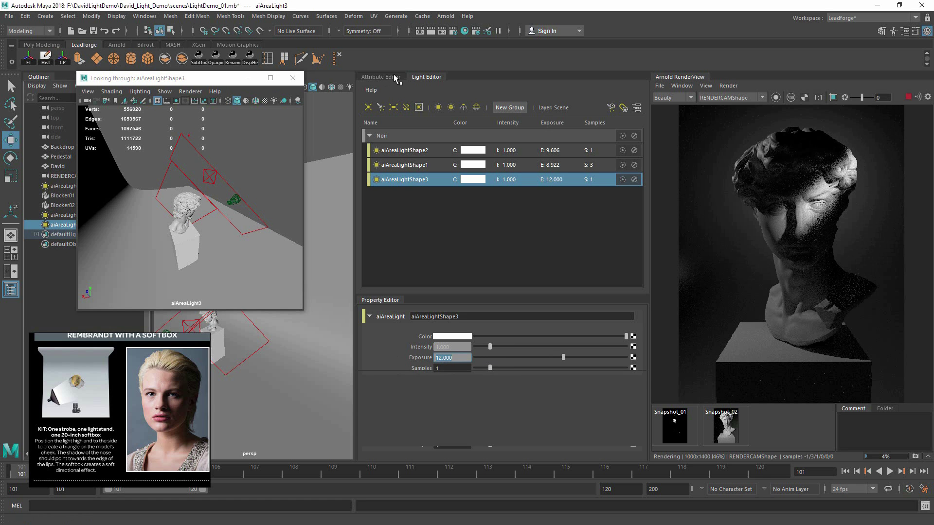
Narrow aiAreaLightShape3's Spread to about 0.18 and fine-tune the light's aim at David from behind
{"action": "left_click", "coordinate": [394, 77]}
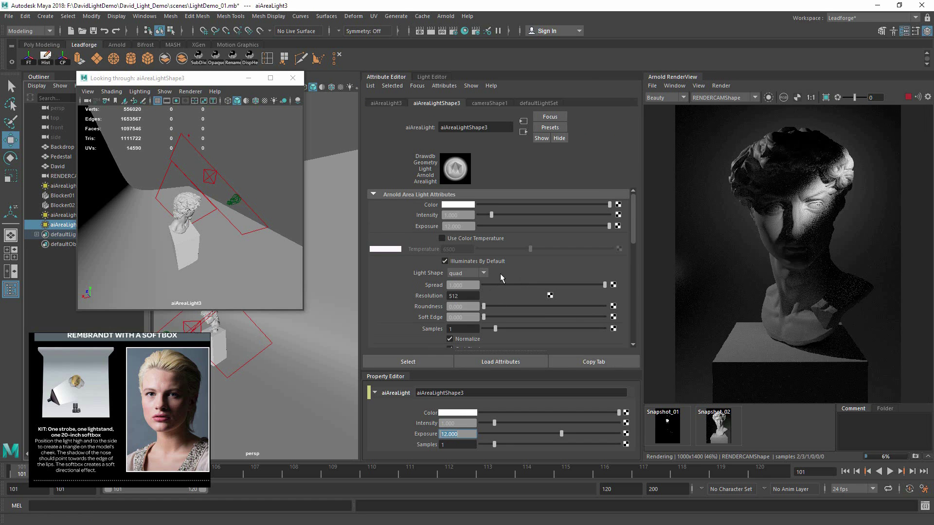
{"action": "left_click", "coordinate": [497, 285]}
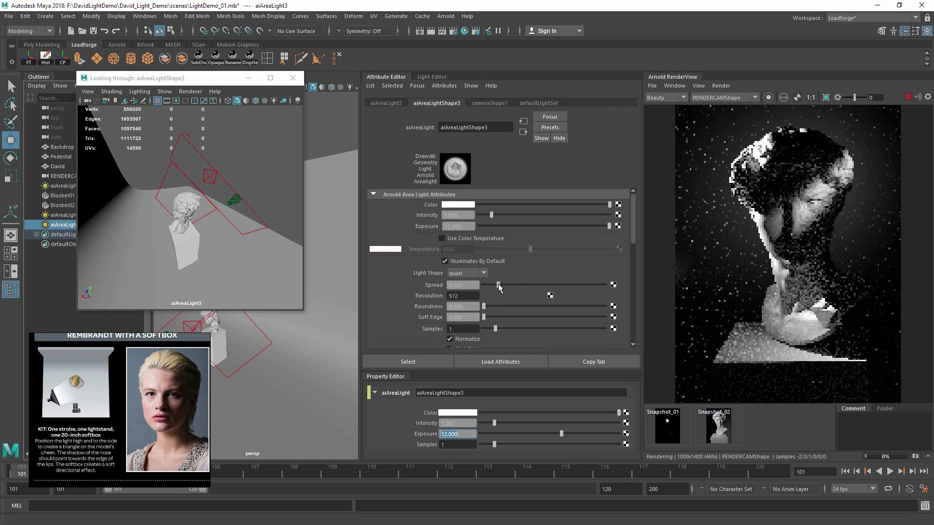
{"action": "left_click", "coordinate": [505, 284]}
{"action": "left_click_drag", "start_coordinate": [240, 214], "coordinate": [237, 220], "text": "alt"}
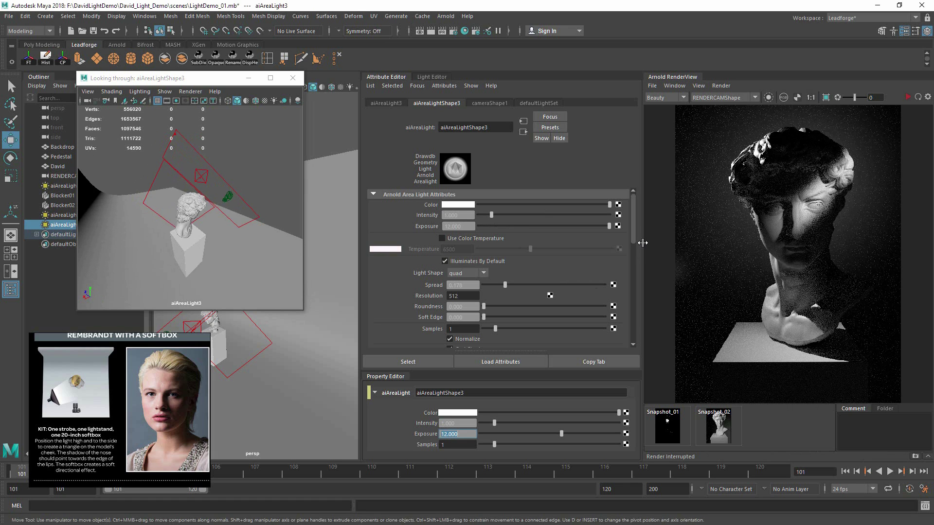
Rename the third area light RimLight and add a light blocker filter to it
{"action": "left_click_drag", "start_coordinate": [632, 228], "coordinate": [614, 206]}
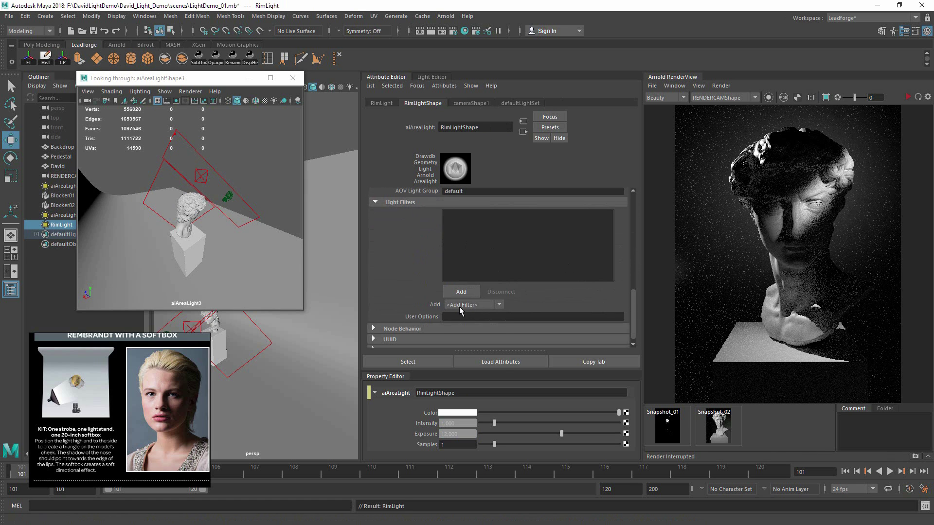
{"action": "left_click", "coordinate": [461, 305]}
{"action": "left_click", "coordinate": [480, 335]}
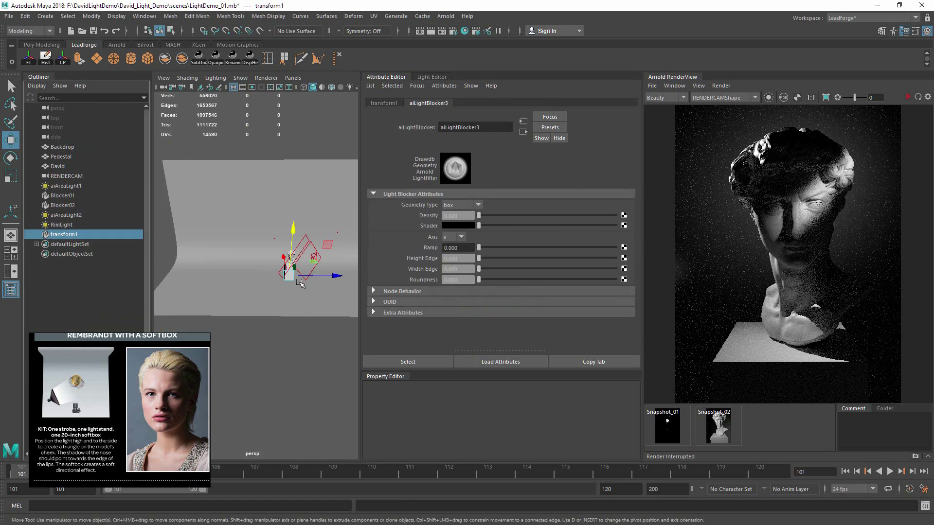
Fit the new box blocker, tilted, over the pedestal with Density 1 and Height Edge and Width Edge about 0.14
{"action": "left_click_drag", "start_coordinate": [289, 280], "coordinate": [292, 267]}
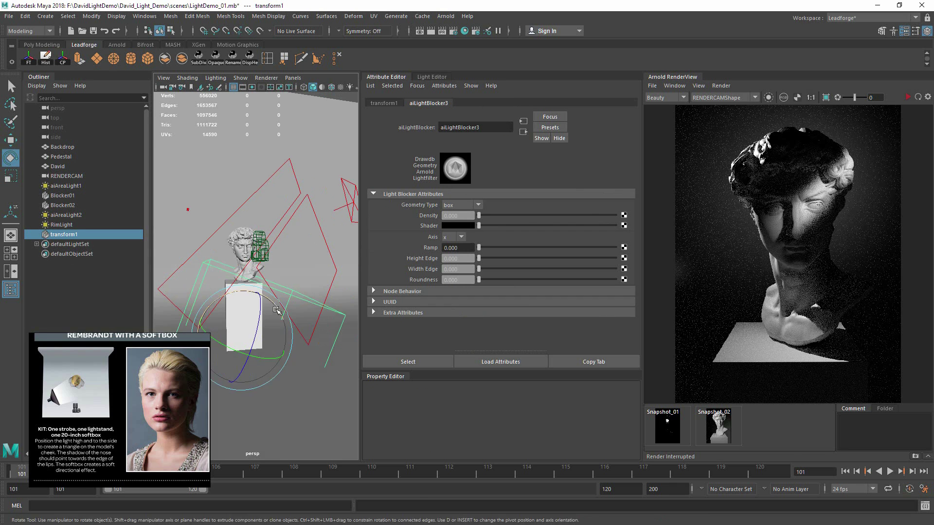
{"action": "left_click_drag", "start_coordinate": [479, 216], "coordinate": [695, 212]}
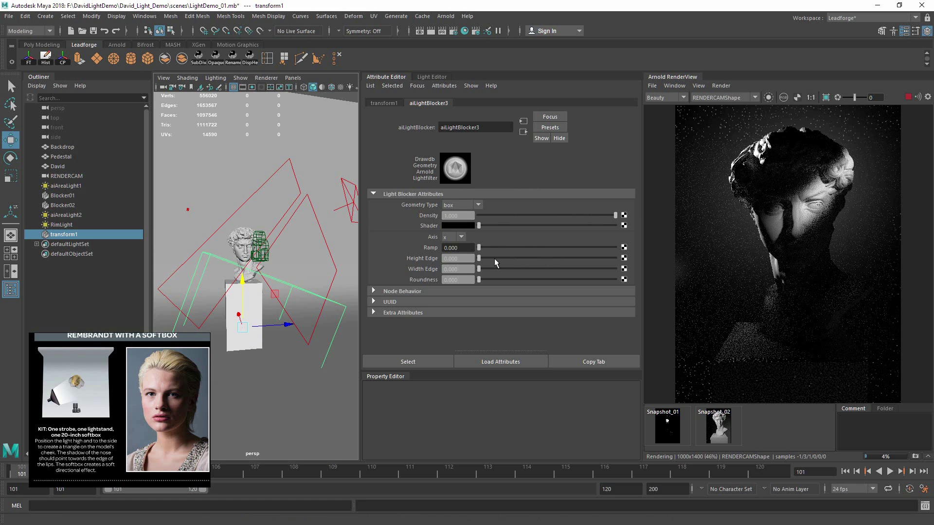
{"action": "left_click_drag", "start_coordinate": [496, 257], "coordinate": [504, 256]}
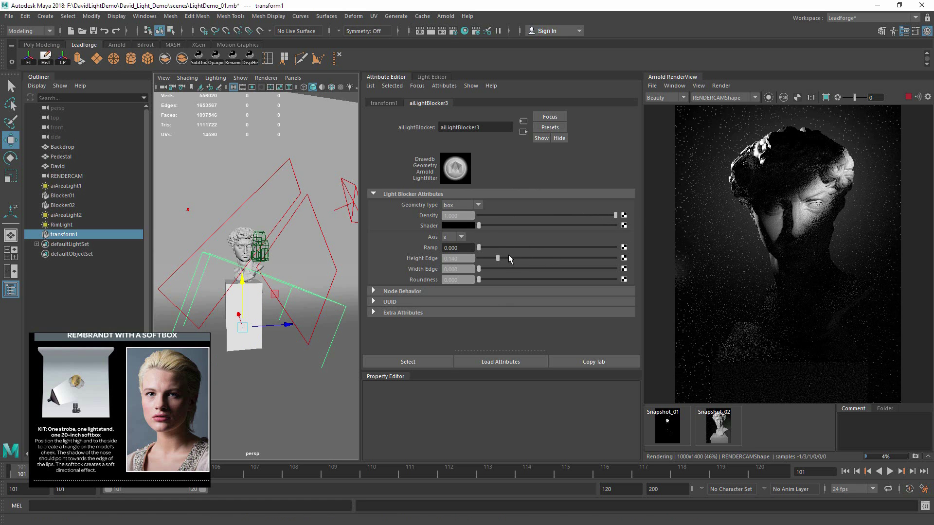
{"action": "left_click_drag", "start_coordinate": [479, 269], "coordinate": [497, 268]}
Shift RimLight's box blocker sideways and slightly vertically around the pedestal, test-rendering the result
{"action": "left_click_drag", "start_coordinate": [287, 324], "coordinate": [274, 325]}
{"action": "left_click", "coordinate": [907, 97]}
{"action": "left_click_drag", "start_coordinate": [229, 281], "coordinate": [229, 282]}
{"action": "left_click", "coordinate": [907, 97]}
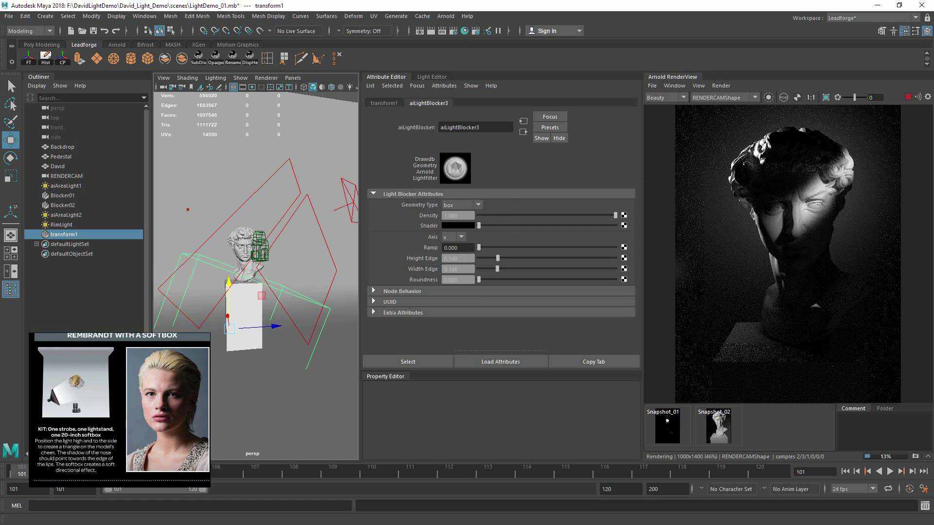
{"action": "left_click", "coordinate": [907, 96]}
Set the Density of RimLight's box blocker to -1 and test-render the scene
{"action": "left_click", "coordinate": [457, 216]}
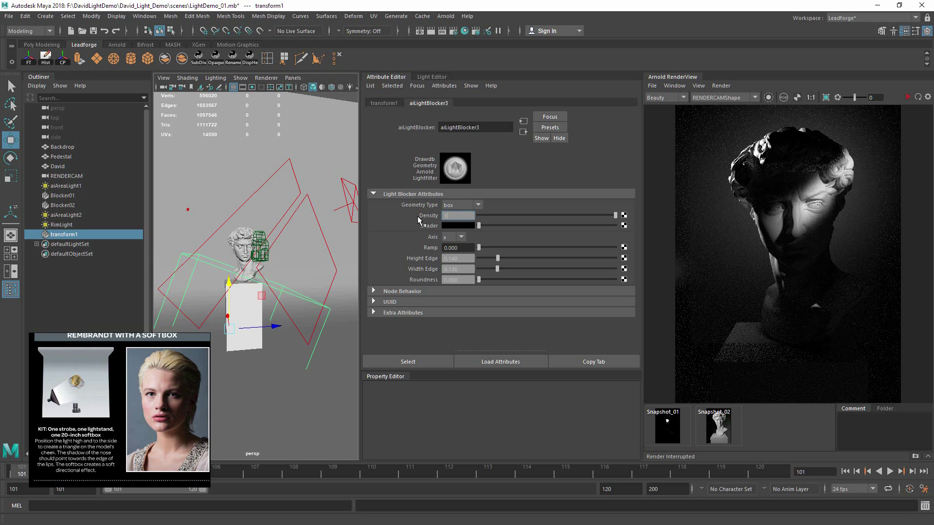
{"action": "type", "text": "-1"}
{"action": "key", "text": "Return"}
{"action": "left_click", "coordinate": [907, 97]}
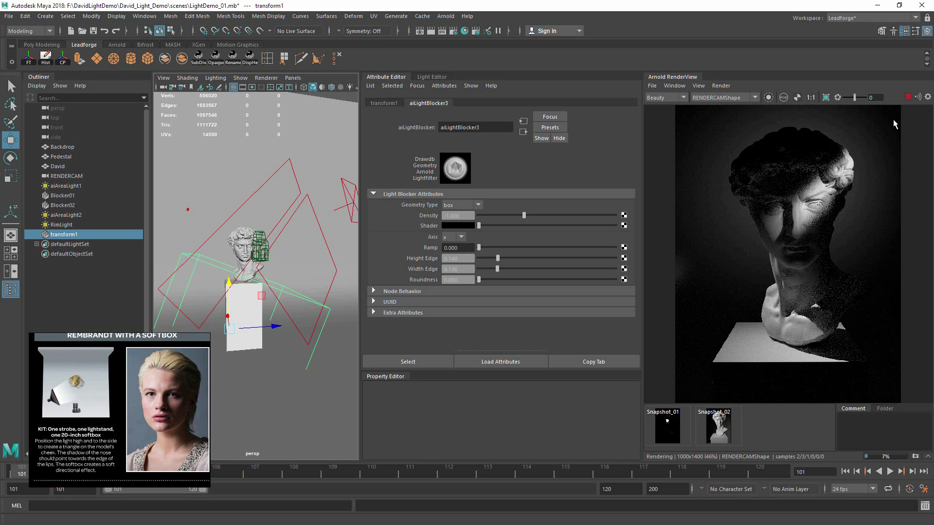
Rotate RimLight's box blocker level and raise it from the pedestal to surround the bust's head, shifting it slightly sideways
{"action": "left_click", "coordinate": [907, 96]}
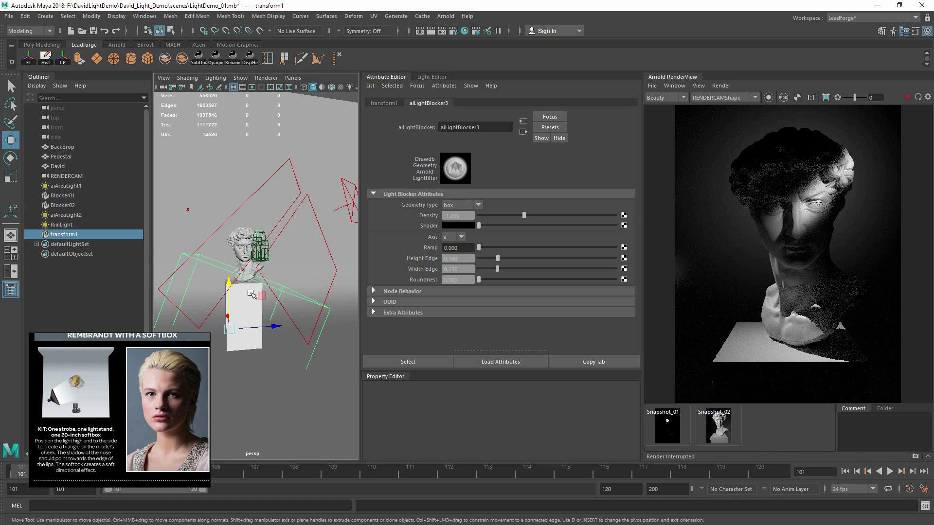
{"action": "key", "text": "e"}
{"action": "left_click_drag", "start_coordinate": [268, 305], "coordinate": [223, 292]}
{"action": "middle_click_drag", "start_coordinate": [223, 292], "coordinate": [267, 282], "text": "alt"}
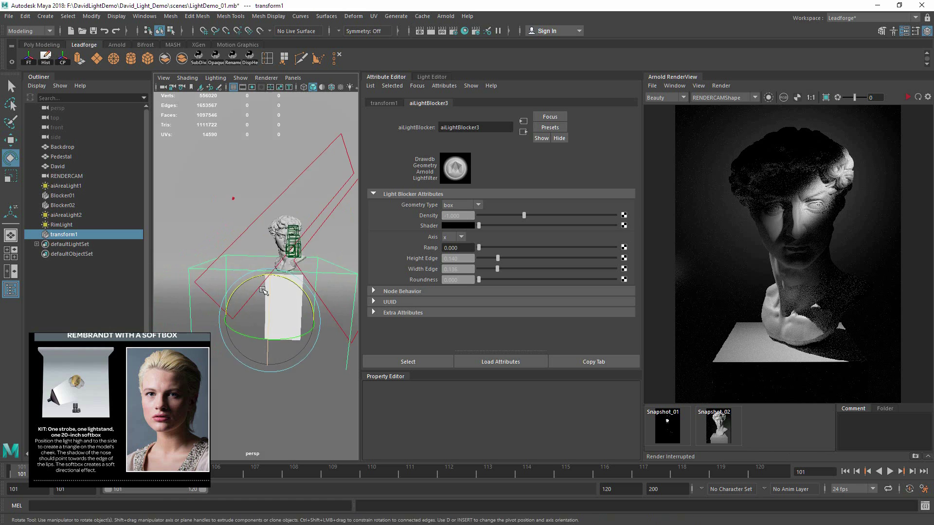
{"action": "key", "text": "w"}
{"action": "left_click_drag", "start_coordinate": [267, 276], "coordinate": [265, 207]}
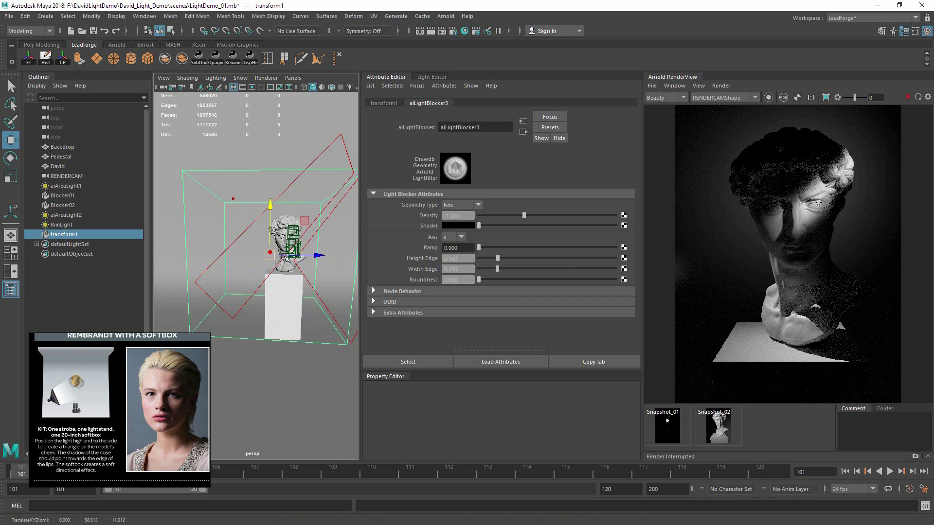
{"action": "left_click_drag", "start_coordinate": [316, 253], "coordinate": [330, 250]}
{"action": "key", "text": "q"}
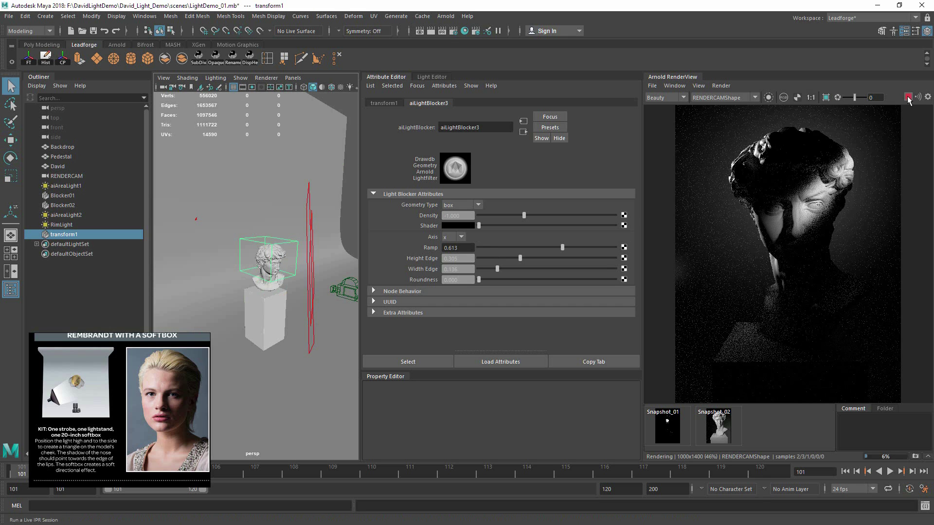
Stop the test render and review the box blocker's transform and filter settings and RimLight's visibility attributes
{"action": "left_click", "coordinate": [908, 99]}
{"action": "left_click_drag", "start_coordinate": [190, 228], "coordinate": [228, 240], "text": "alt"}
{"action": "left_click", "coordinate": [394, 104]}
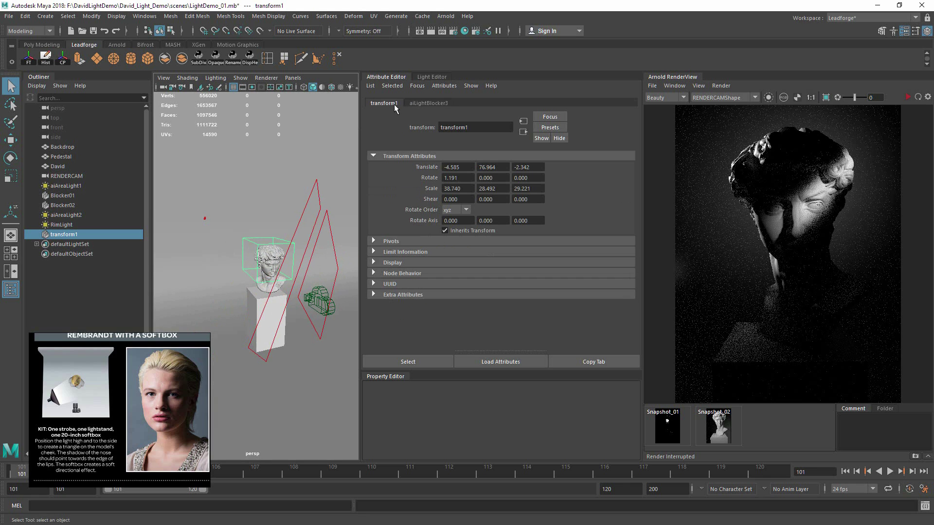
{"action": "left_click", "coordinate": [423, 103]}
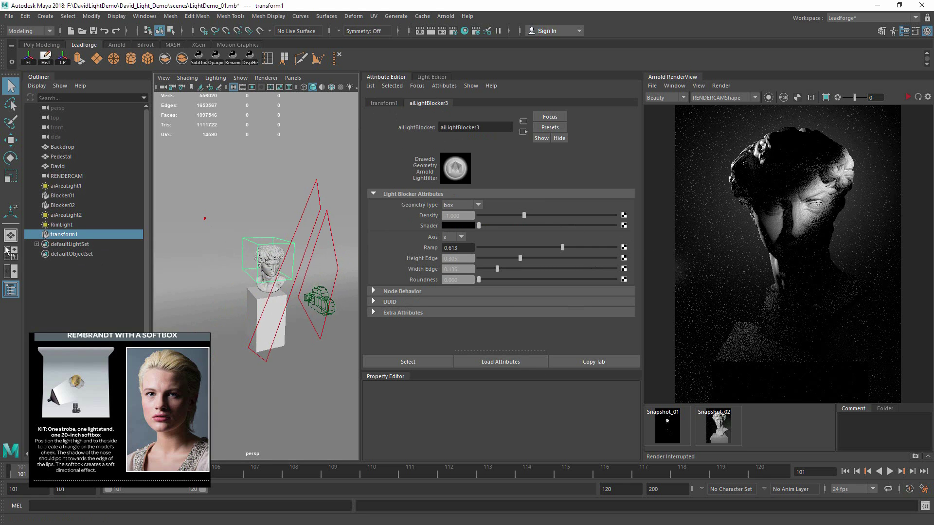
{"action": "left_click", "coordinate": [72, 225]}
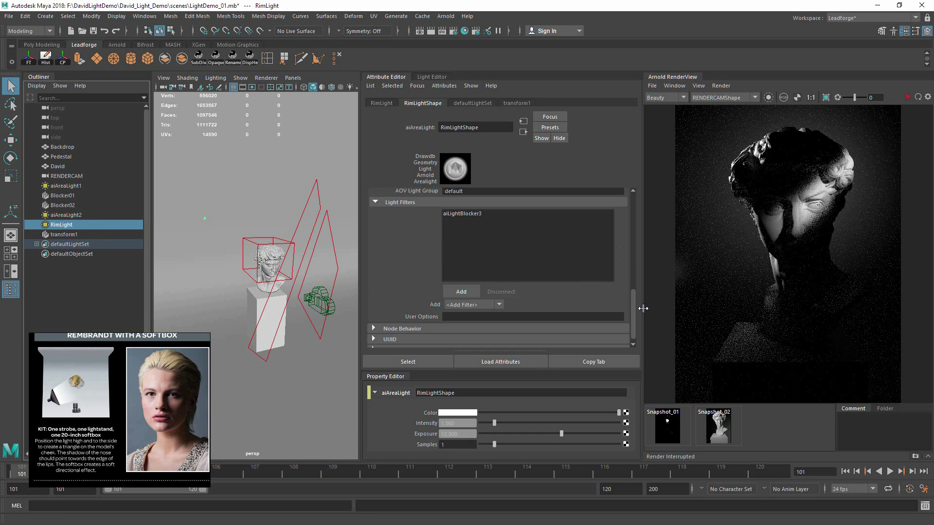
{"action": "left_click_drag", "start_coordinate": [631, 315], "coordinate": [628, 254]}
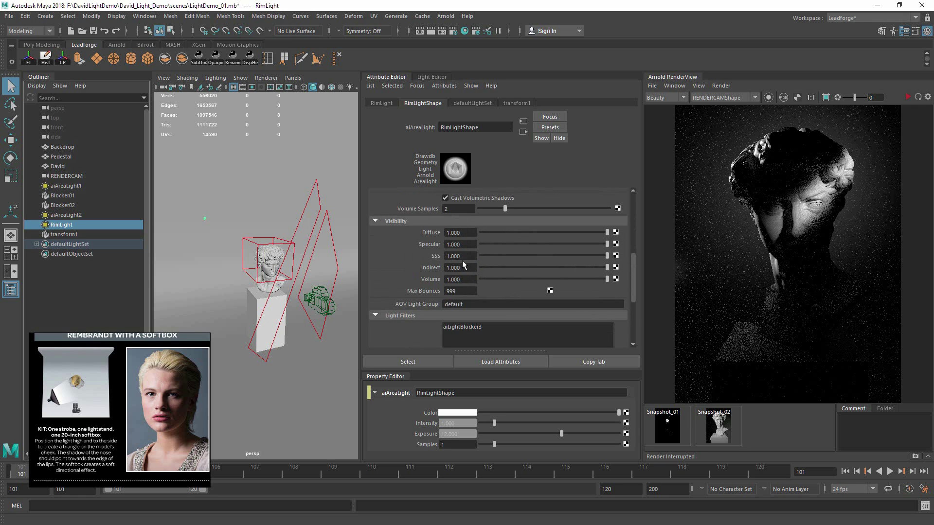
{"action": "left_click_drag", "start_coordinate": [632, 284], "coordinate": [607, 225]}
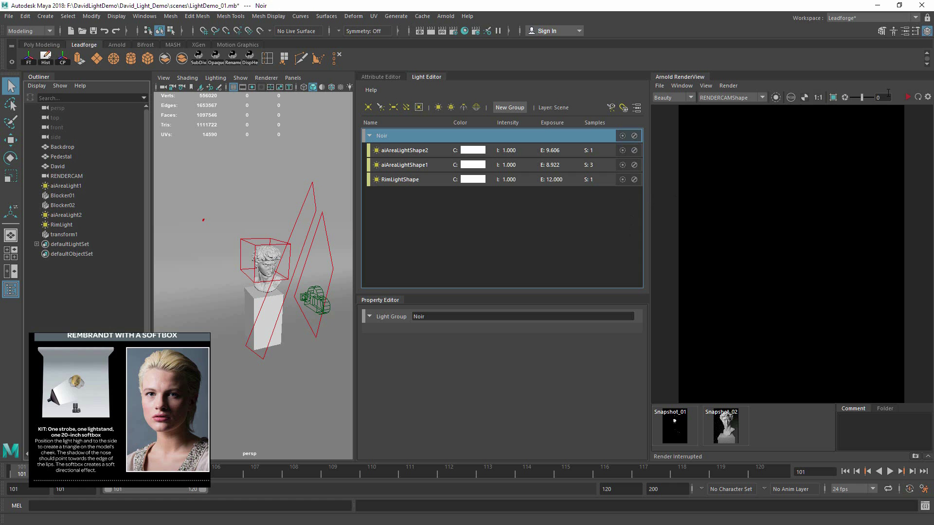
Test-render the Noir light group and inspect the scene's lights in Arnold's Light Manager
{"action": "left_click", "coordinate": [908, 97]}
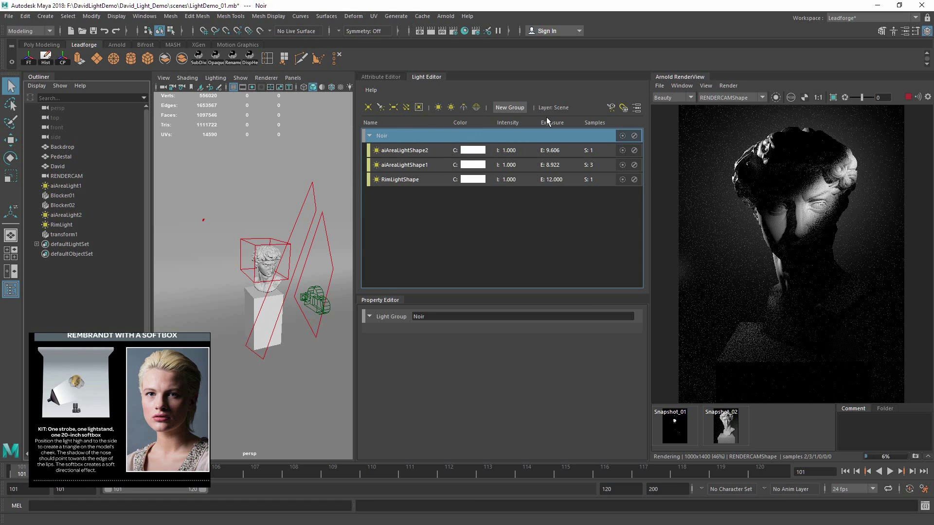
{"action": "left_click", "coordinate": [908, 97]}
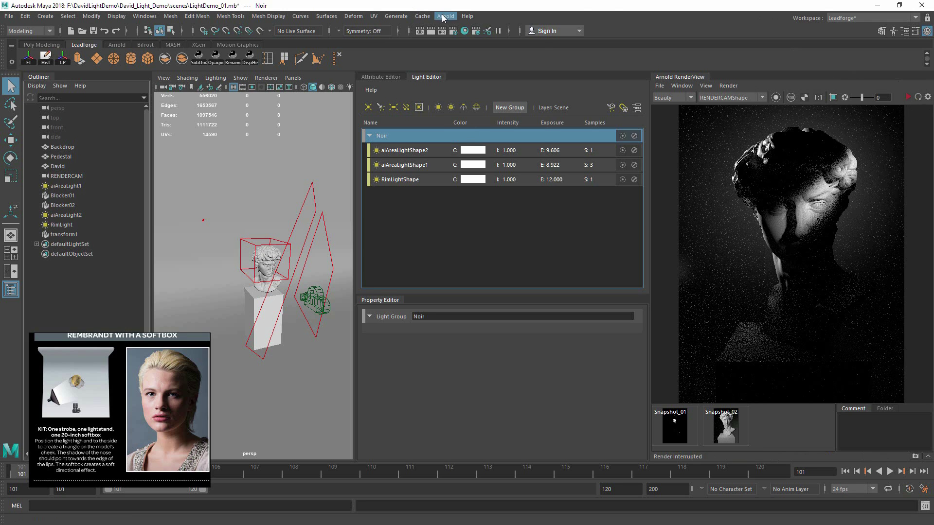
{"action": "left_click", "coordinate": [446, 16]}
{"action": "mouse_move", "coordinate": [508, 113]}
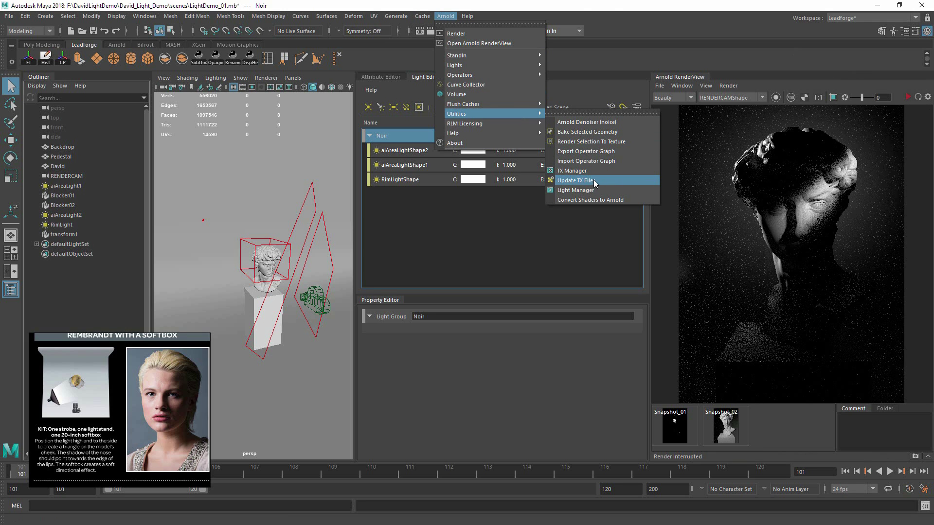
{"action": "left_click", "coordinate": [597, 193]}
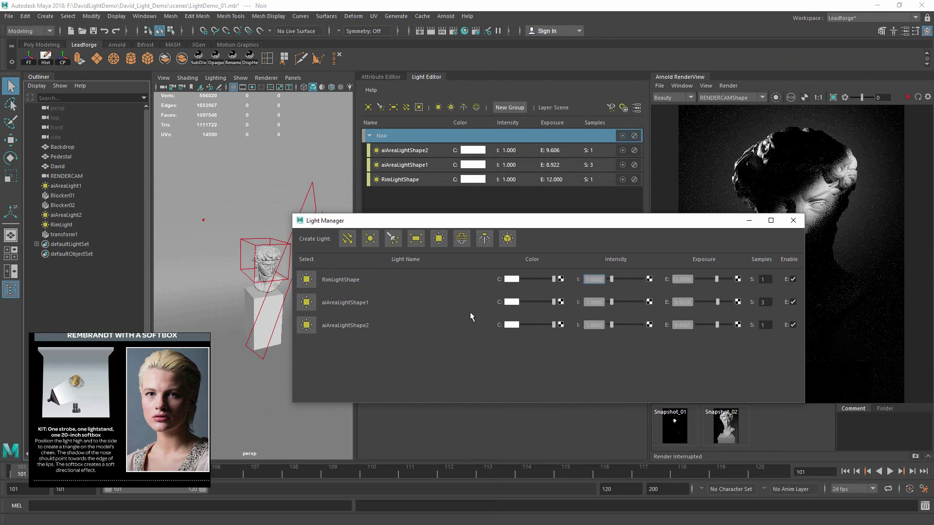
{"action": "left_click_drag", "start_coordinate": [354, 358], "coordinate": [406, 354]}
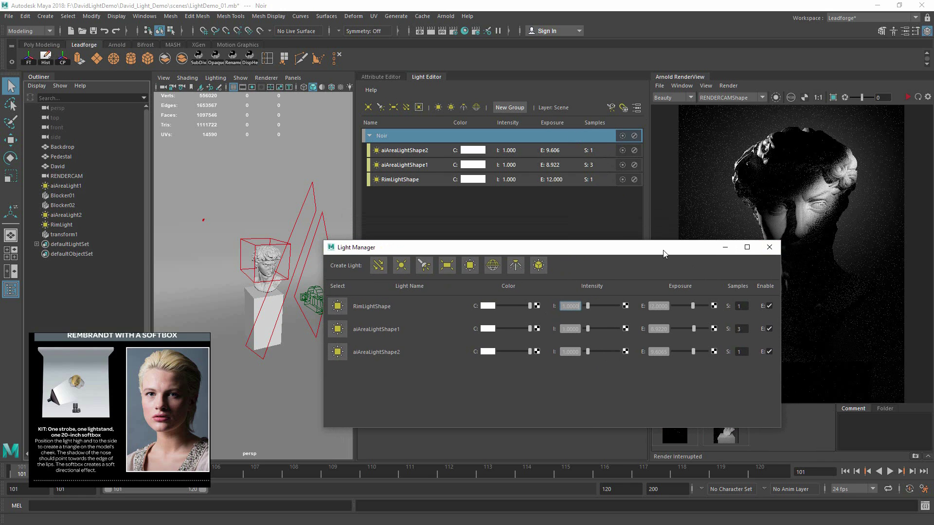
{"action": "left_click_drag", "start_coordinate": [664, 250], "coordinate": [652, 227]}
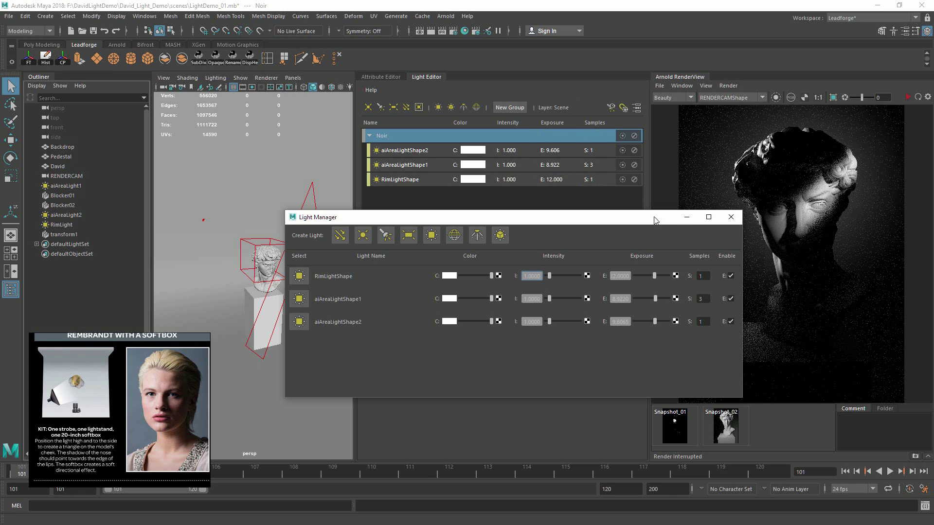
{"action": "left_click", "coordinate": [731, 217]}
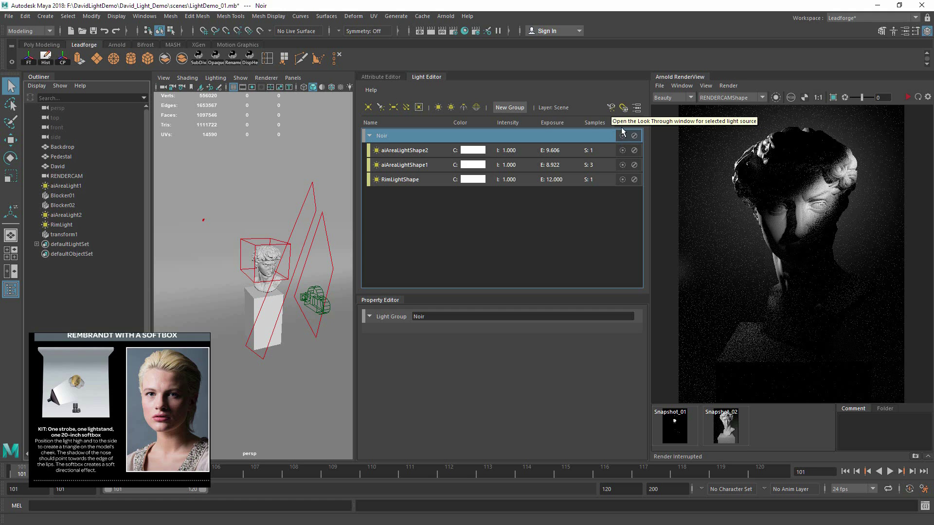
Open the Look Through view for aiAreaLightShape2
{"action": "left_click", "coordinate": [398, 153]}
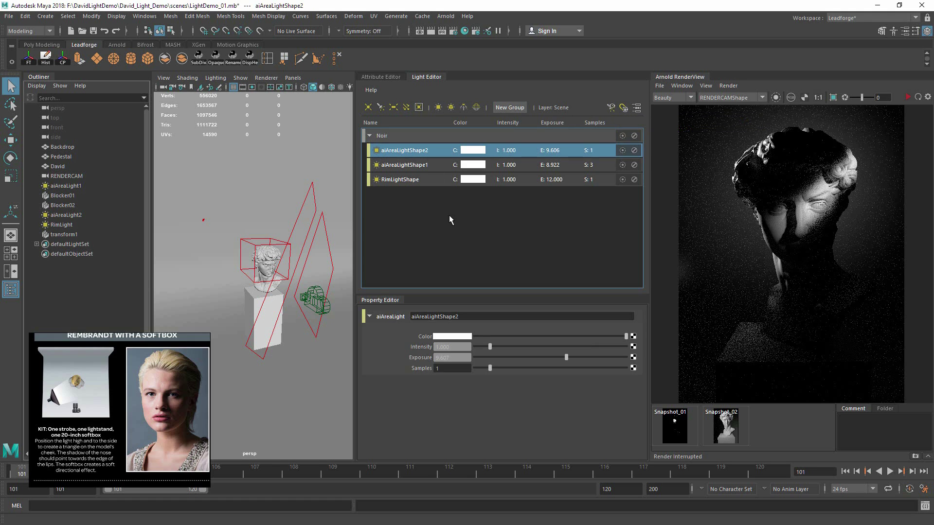
{"action": "left_click", "coordinate": [611, 107]}
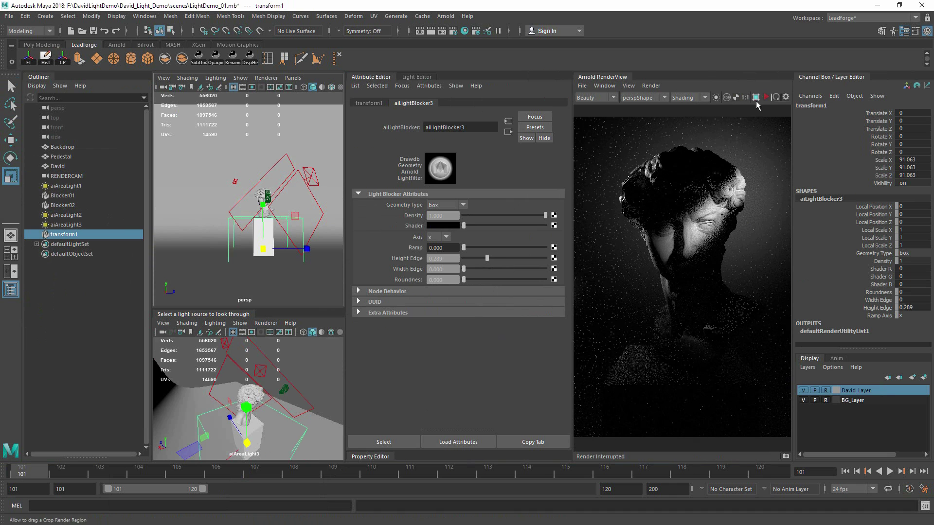
Save the scene and move aiAreaLightShape2 and aiAreaLightShape3 into the Rembrandt_Softbox light group
{"action": "left_click", "coordinate": [766, 97]}
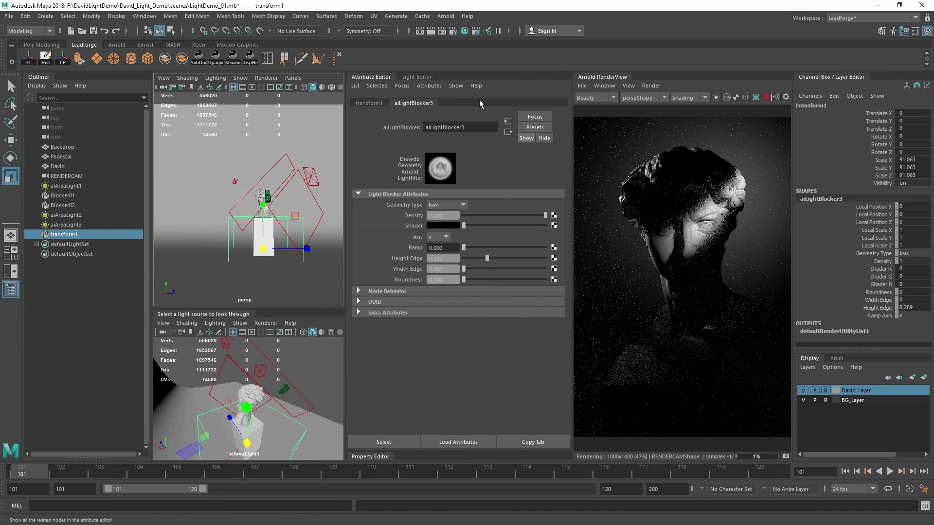
{"action": "left_click", "coordinate": [421, 78]}
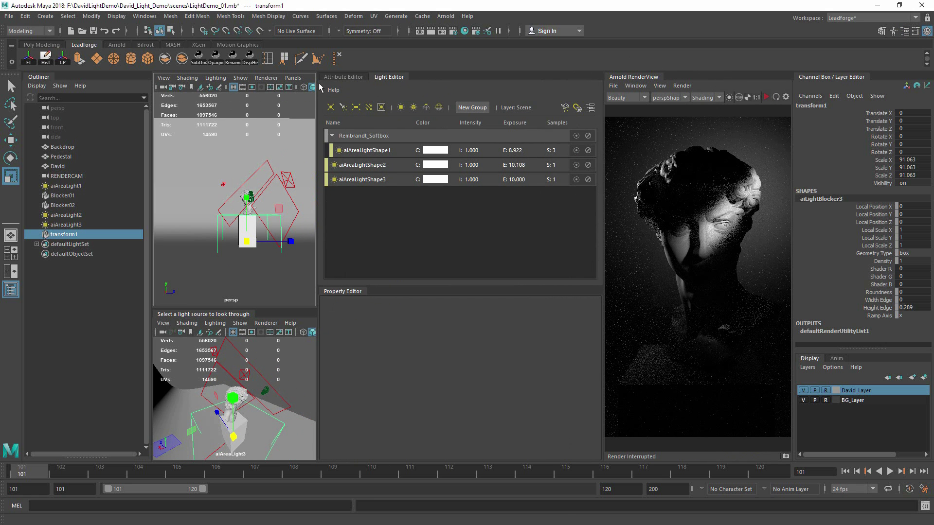
{"action": "key", "text": "ctrl+s"}
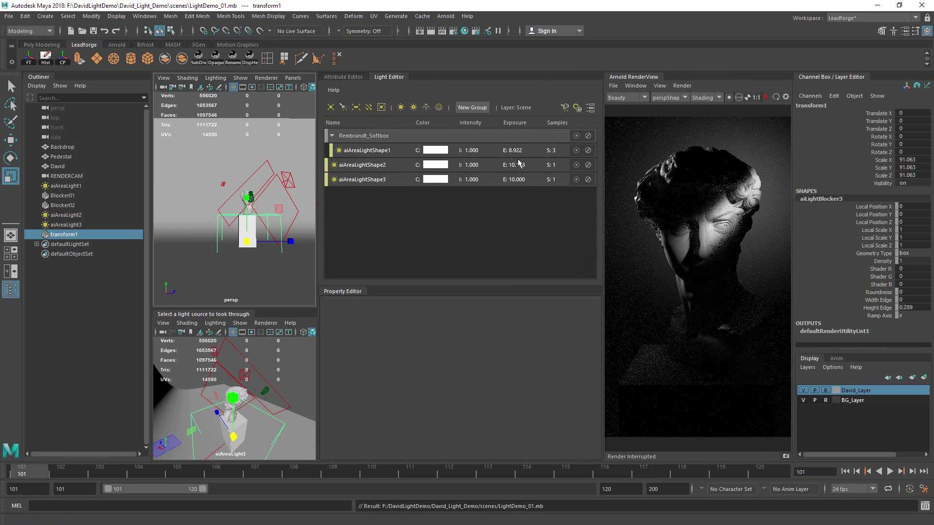
{"action": "left_click_drag", "start_coordinate": [317, 211], "coordinate": [303, 212]}
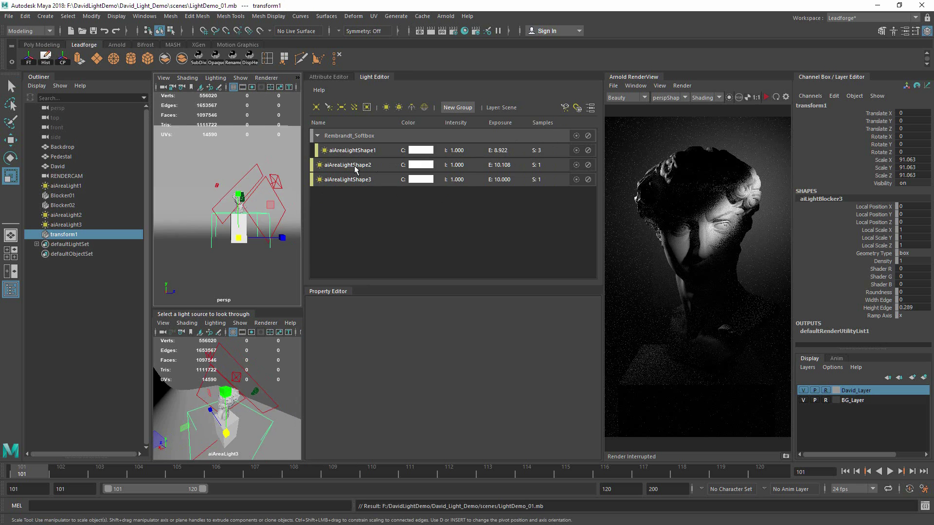
{"action": "mouse_move", "coordinate": [352, 164]}
{"action": "left_mouse_down"}
{"action": "mouse_move", "coordinate": [364, 149]}
{"action": "mouse_move", "coordinate": [370, 169]}
{"action": "left_mouse_up"}
Review the grouped lights in Arnold's Light Manager, close it, and locate the Light Editor among the rendering editors
{"action": "left_click", "coordinate": [446, 16]}
{"action": "mouse_move", "coordinate": [511, 112]}
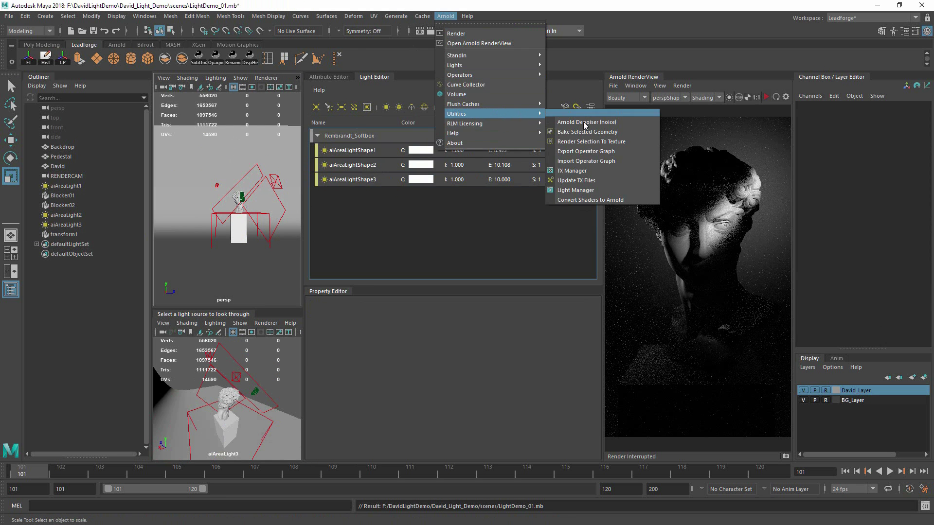
{"action": "left_click", "coordinate": [588, 188]}
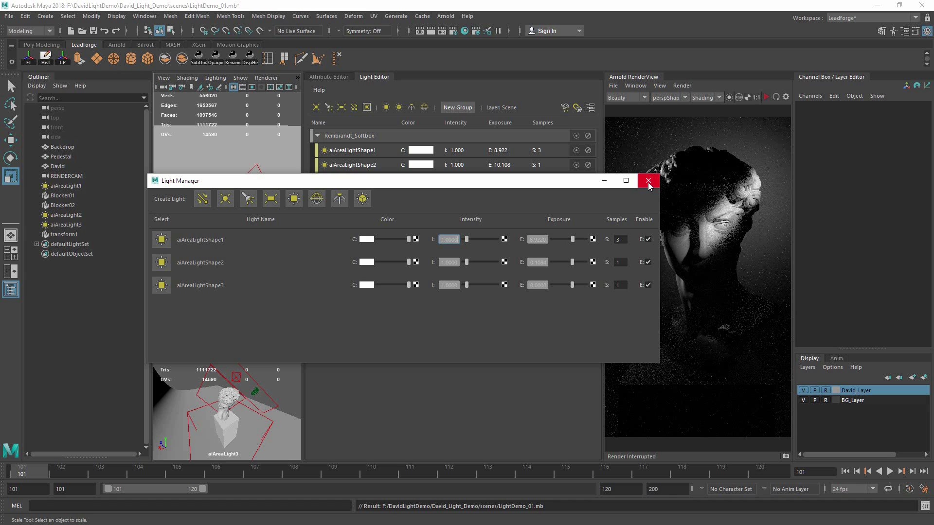
{"action": "left_click", "coordinate": [648, 181]}
{"action": "left_click", "coordinate": [144, 16]}
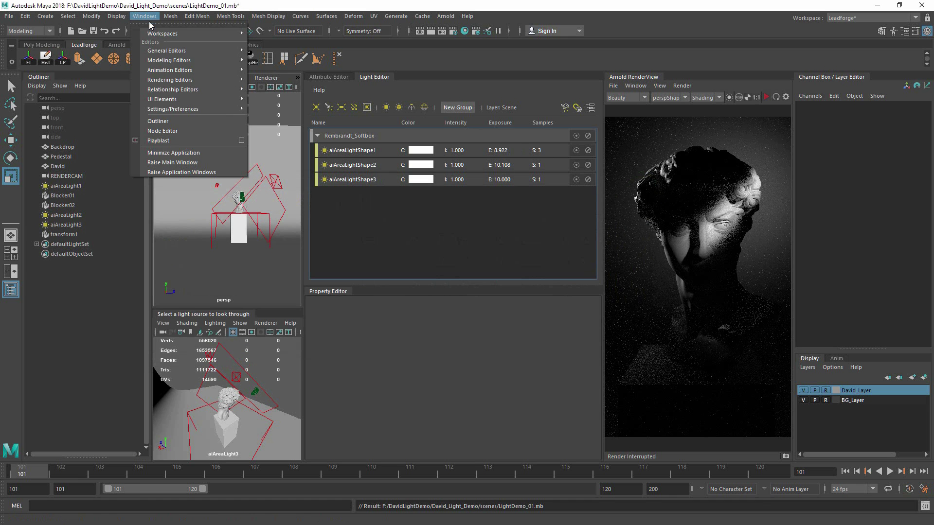
{"action": "mouse_move", "coordinate": [197, 85]}
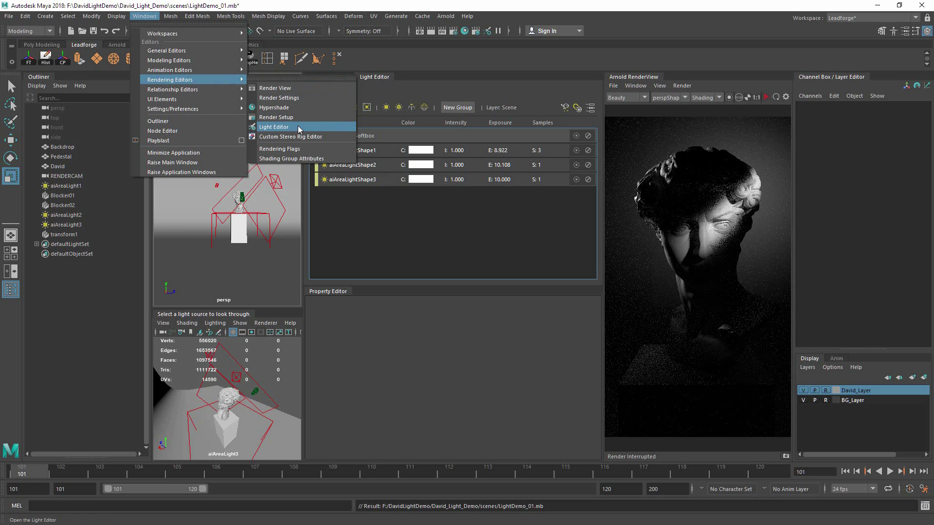
{"action": "left_click", "coordinate": [488, 250]}
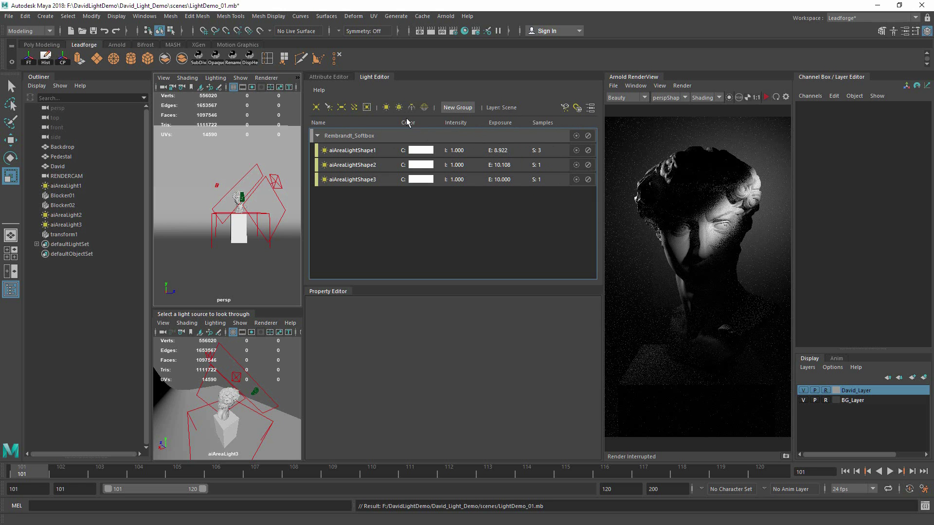
Rename the Rembrandt_Softbox light group to Noir_LG, then disable and collapse it
{"action": "left_click", "coordinate": [352, 137]}
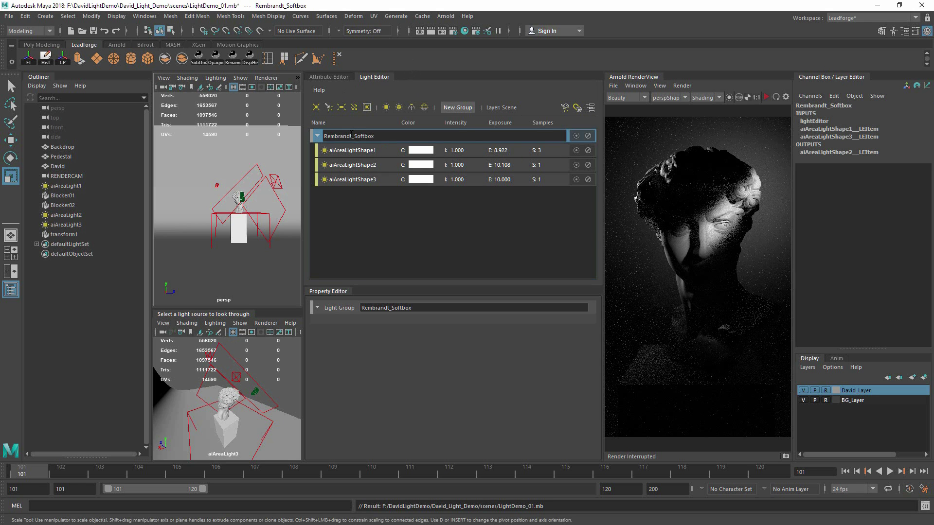
{"action": "type", "text": "Noir_LG"}
{"action": "key", "text": "Return"}
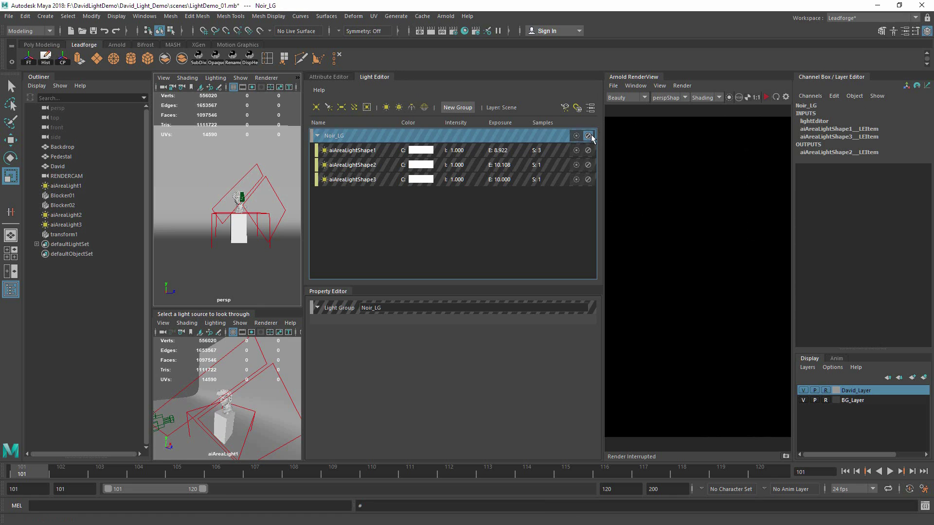
{"action": "left_click", "coordinate": [588, 135]}
{"action": "left_click", "coordinate": [317, 135]}
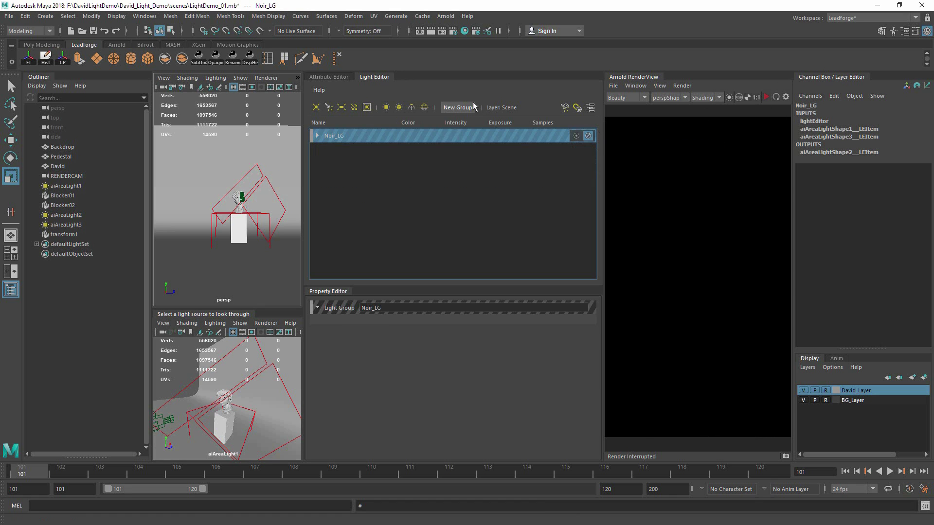
Add a new empty light group alongside Noir_LG
{"action": "left_click", "coordinate": [470, 107]}
{"action": "left_click", "coordinate": [317, 149]}
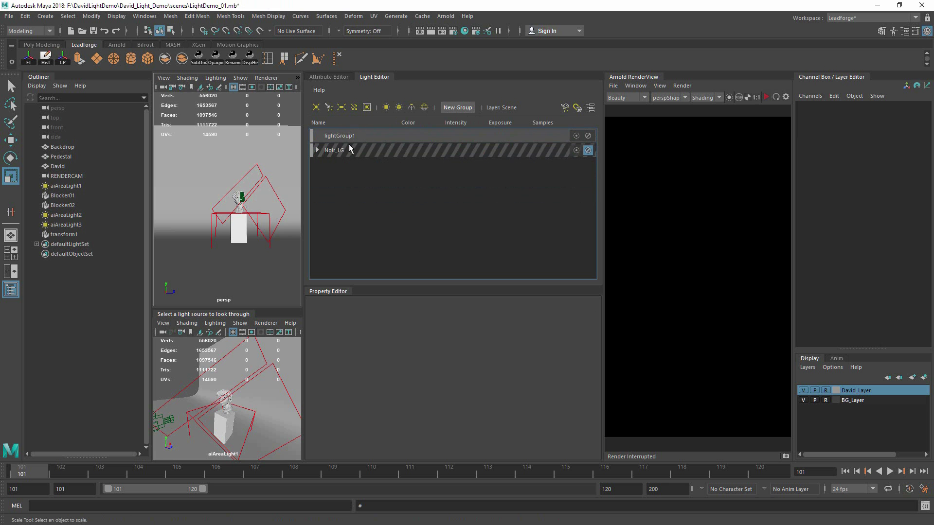